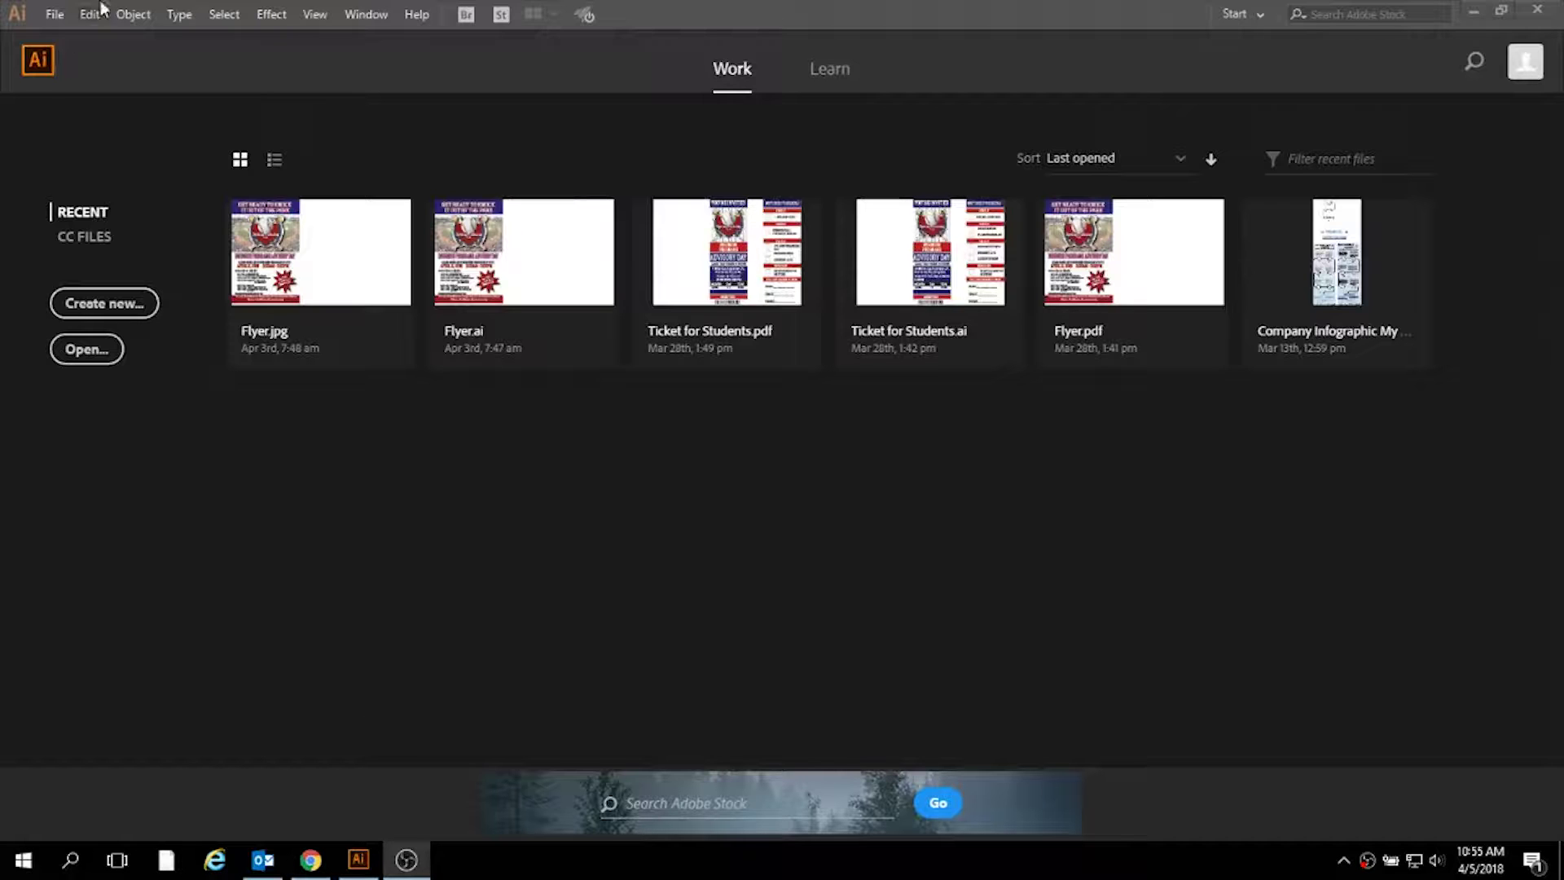
Create a new portrait document, Untitled-1, with an 8.5 in by 11.5 in artboard.
click(53, 14)
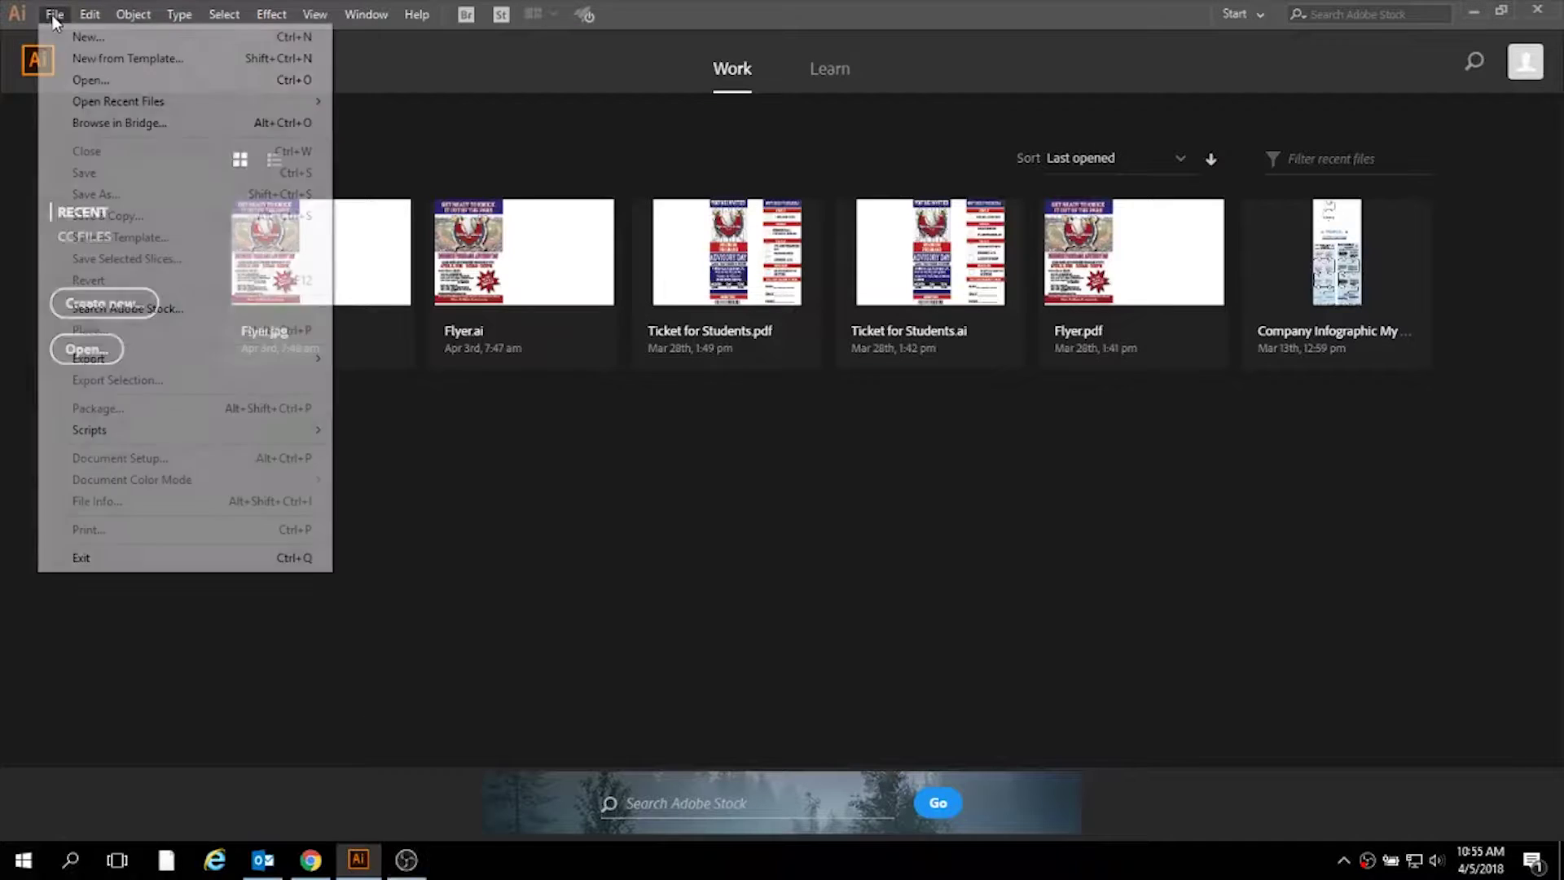
click(57, 16)
click(61, 18)
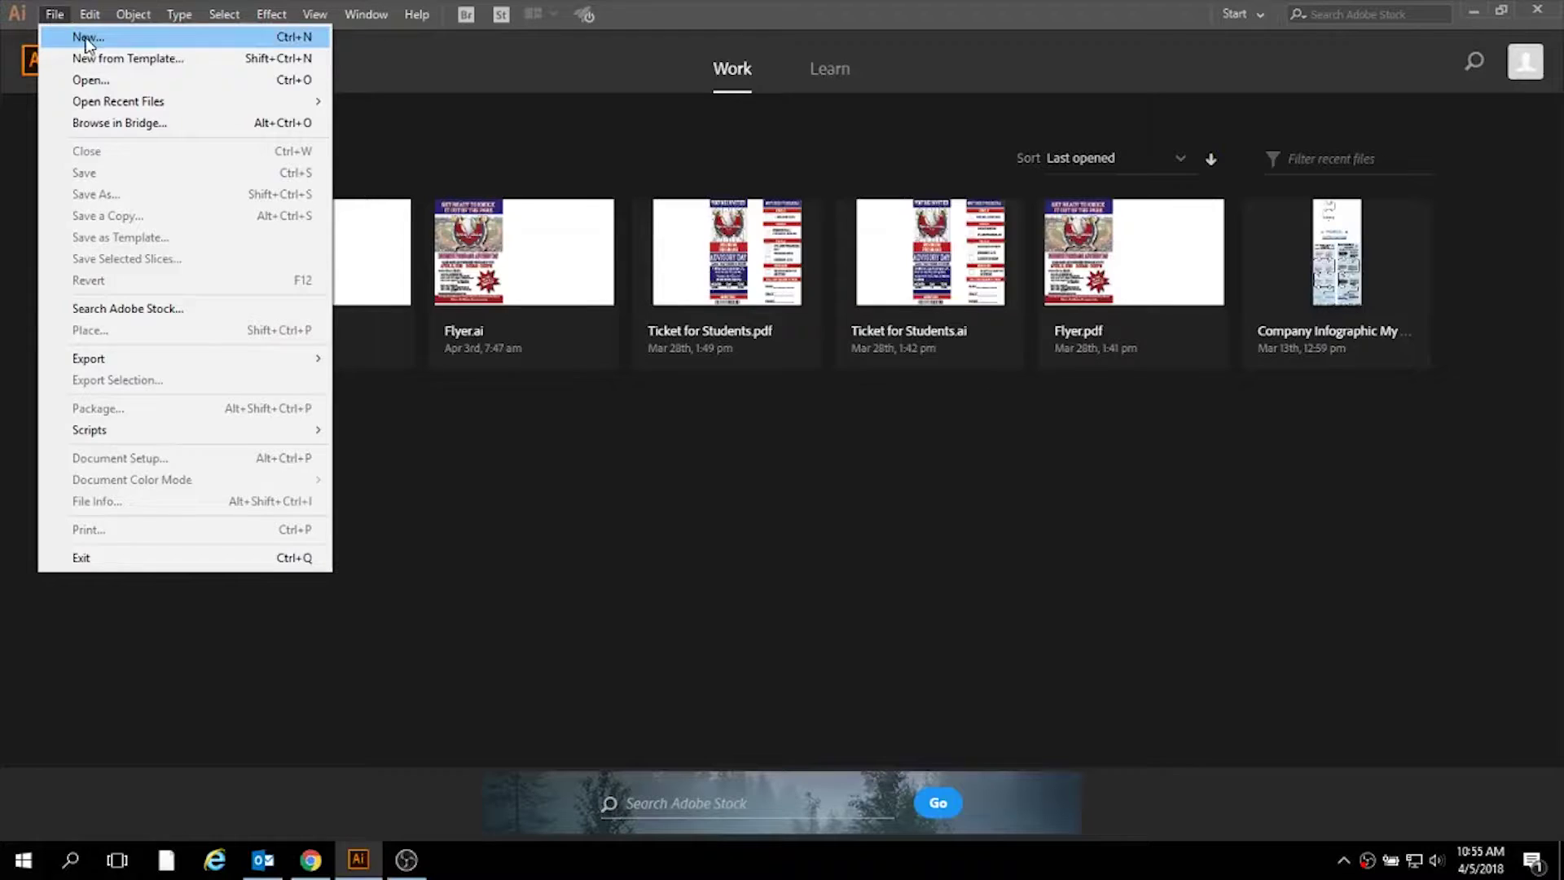
click(96, 39)
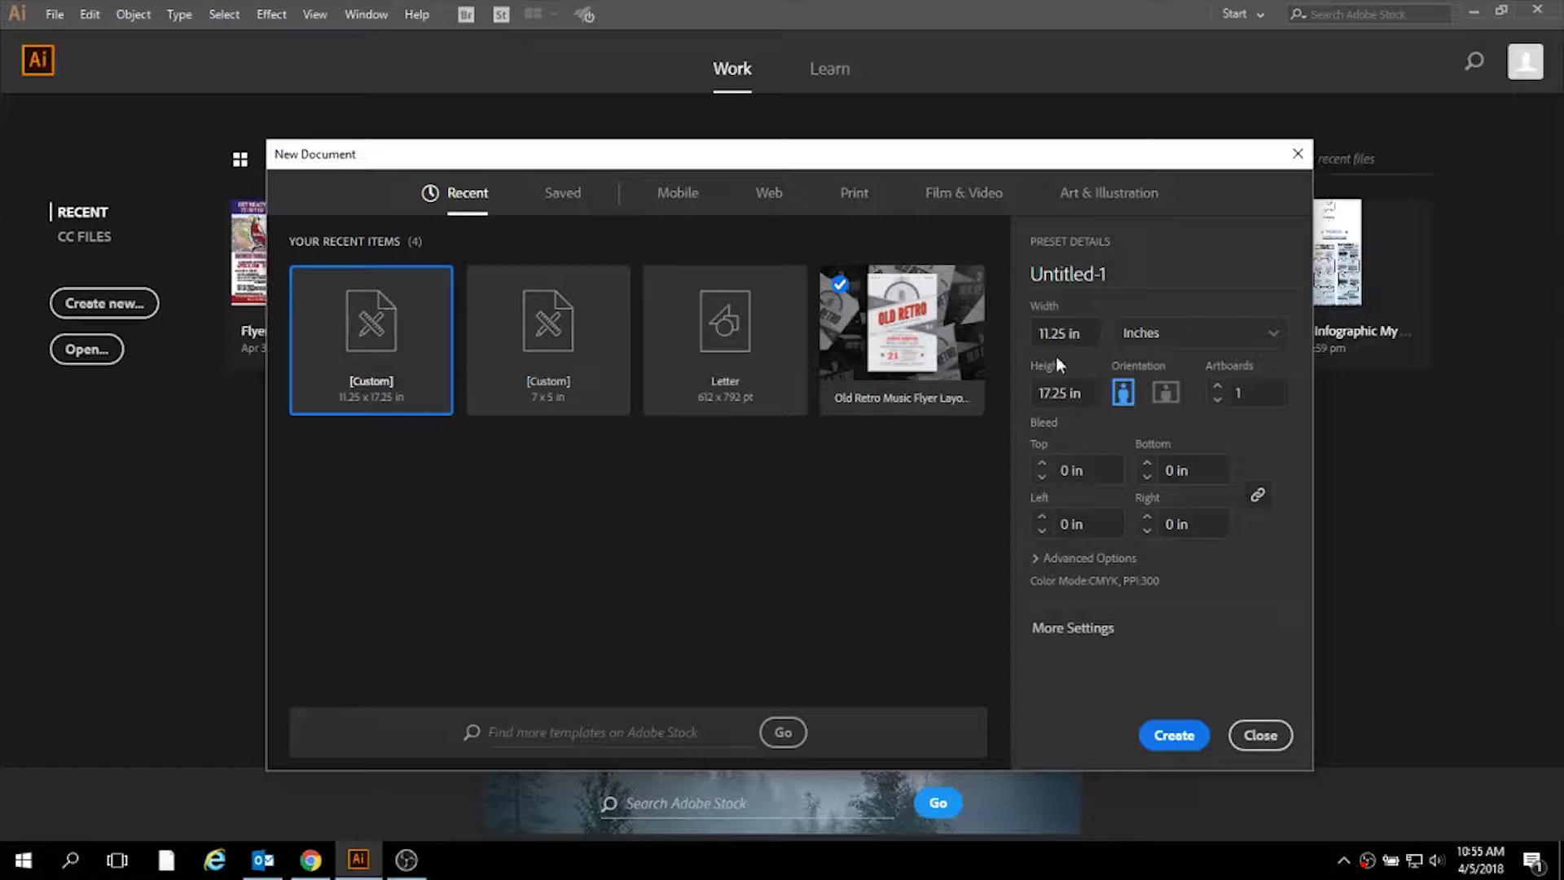
click(1031, 332)
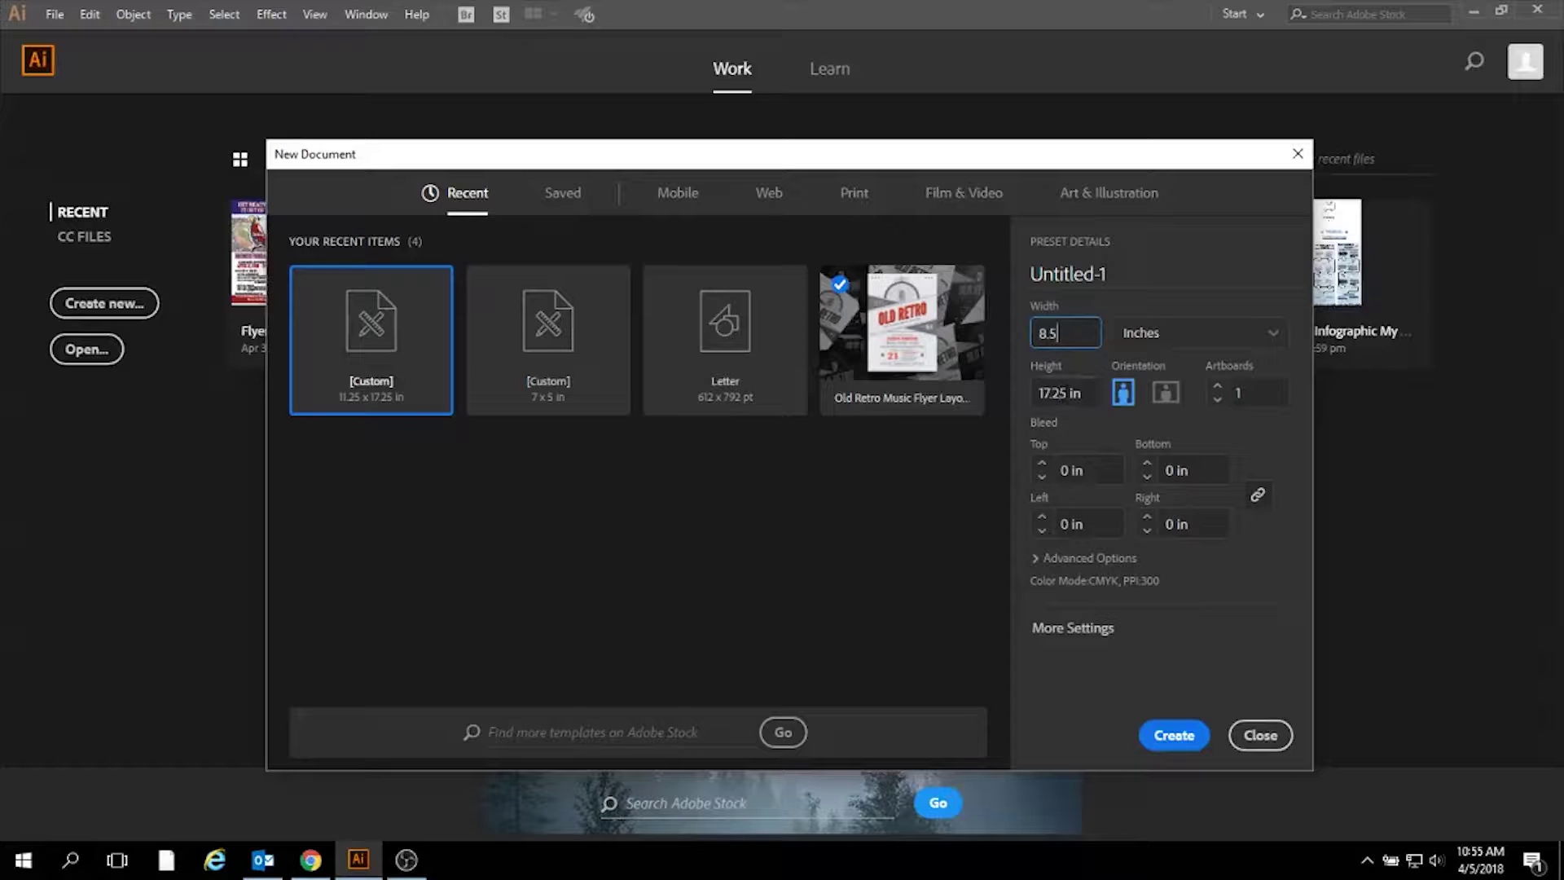
key(Tab)
text(11)
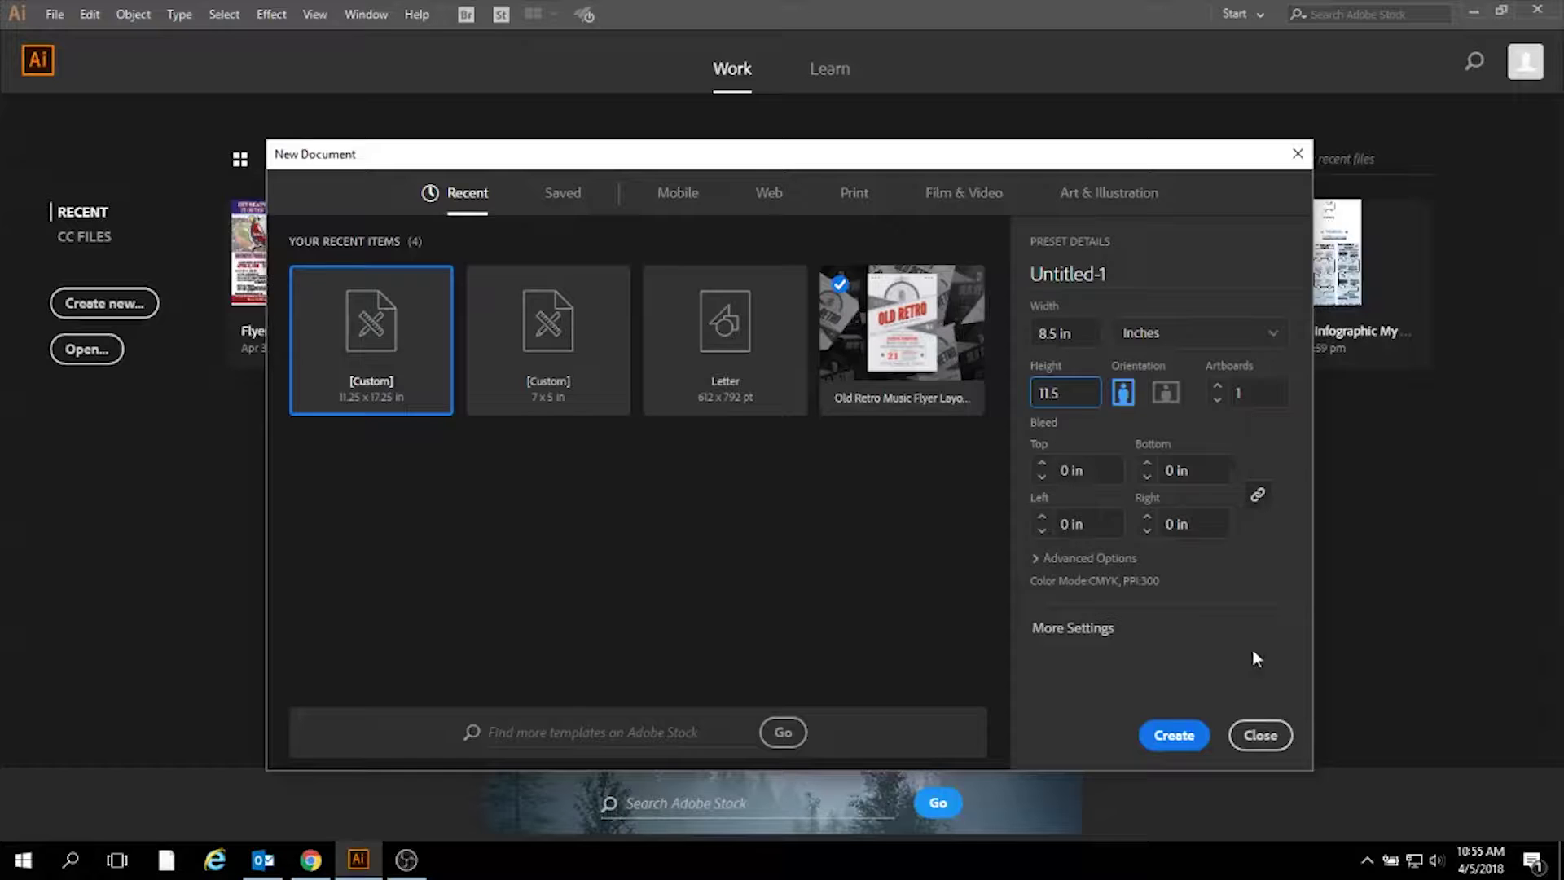
click(1174, 735)
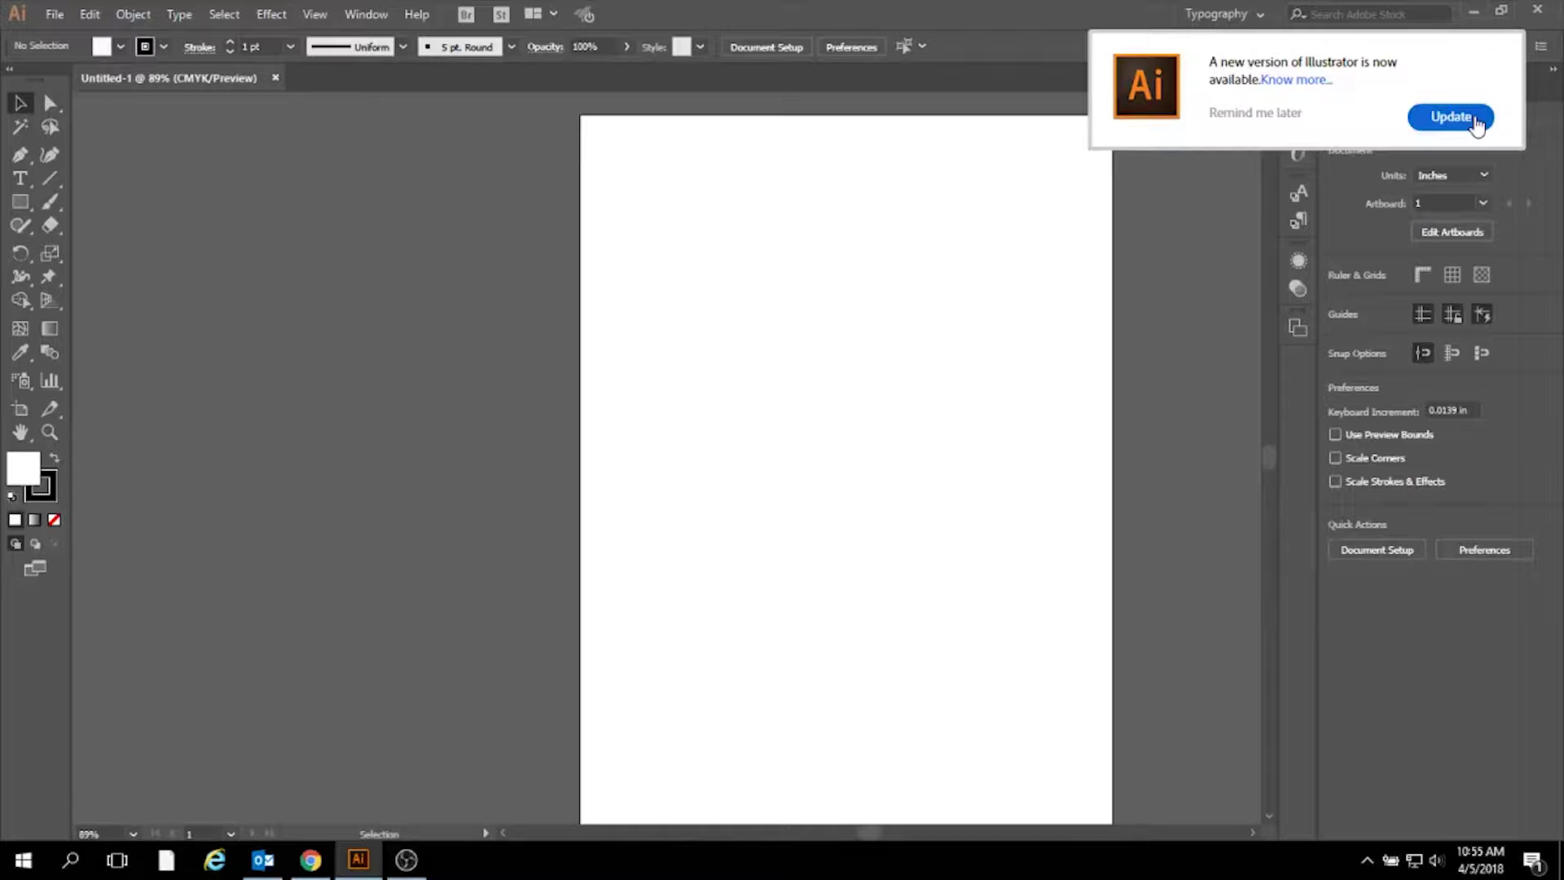
Cancel the conflicting Illustrator update and close the Creative Cloud window.
click(1451, 117)
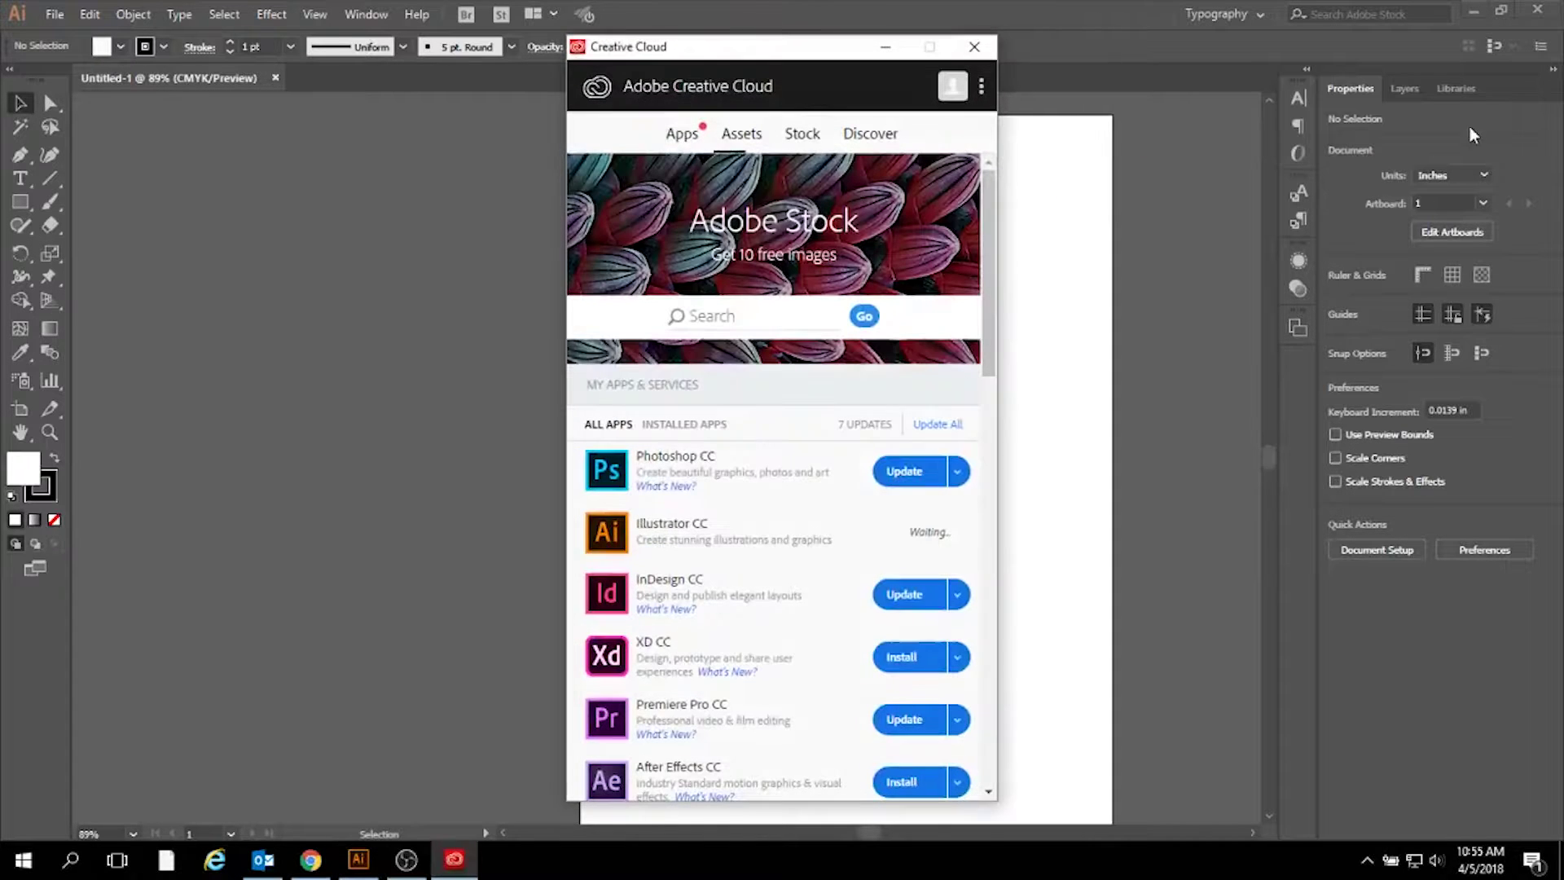
click(971, 51)
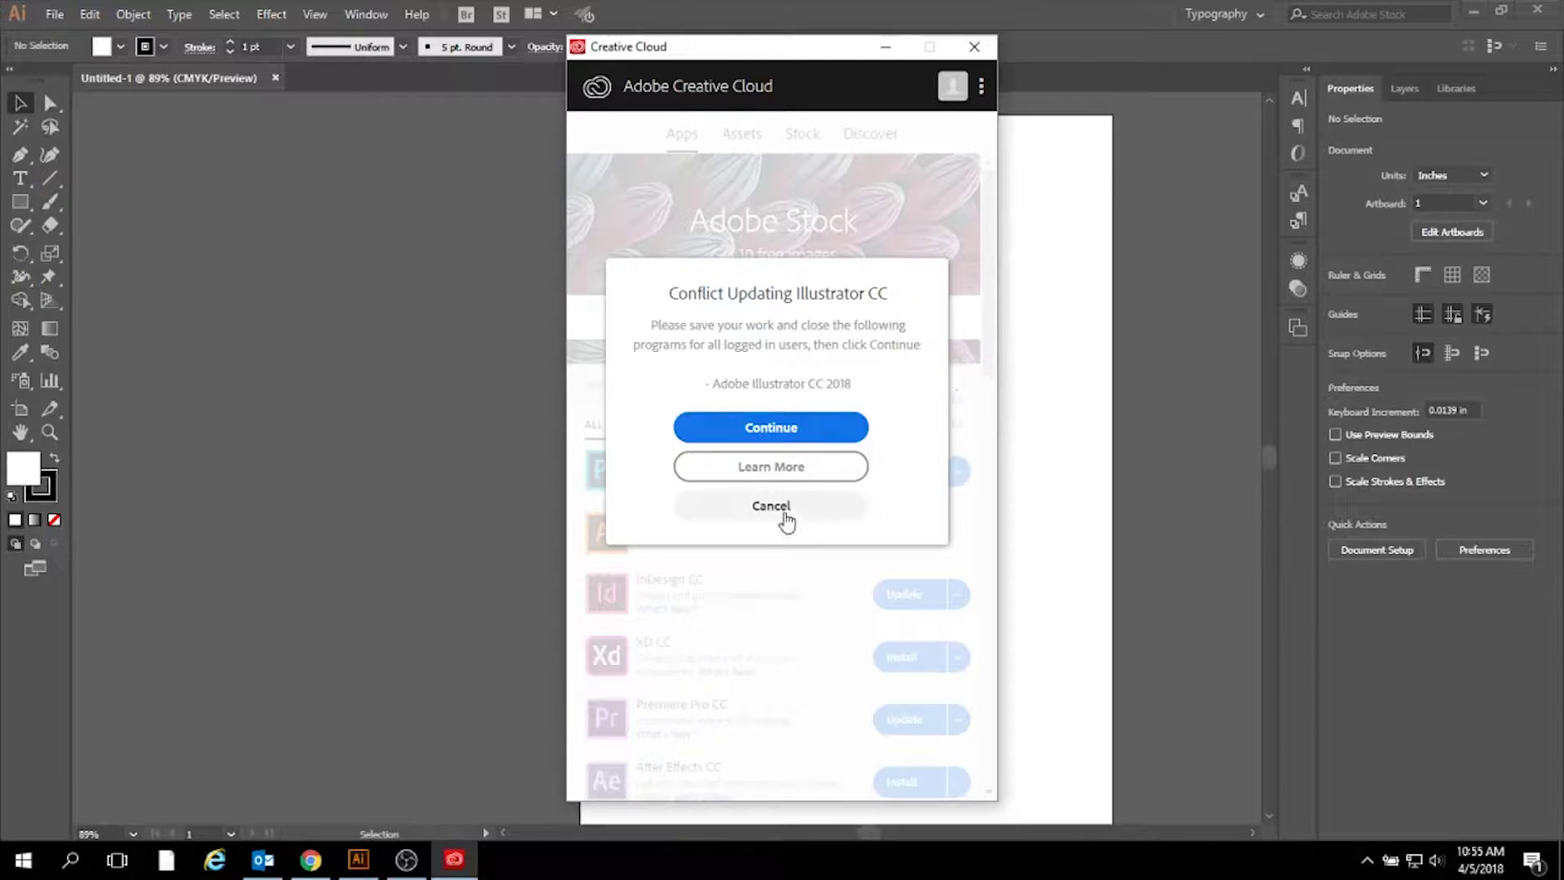
click(781, 513)
click(974, 48)
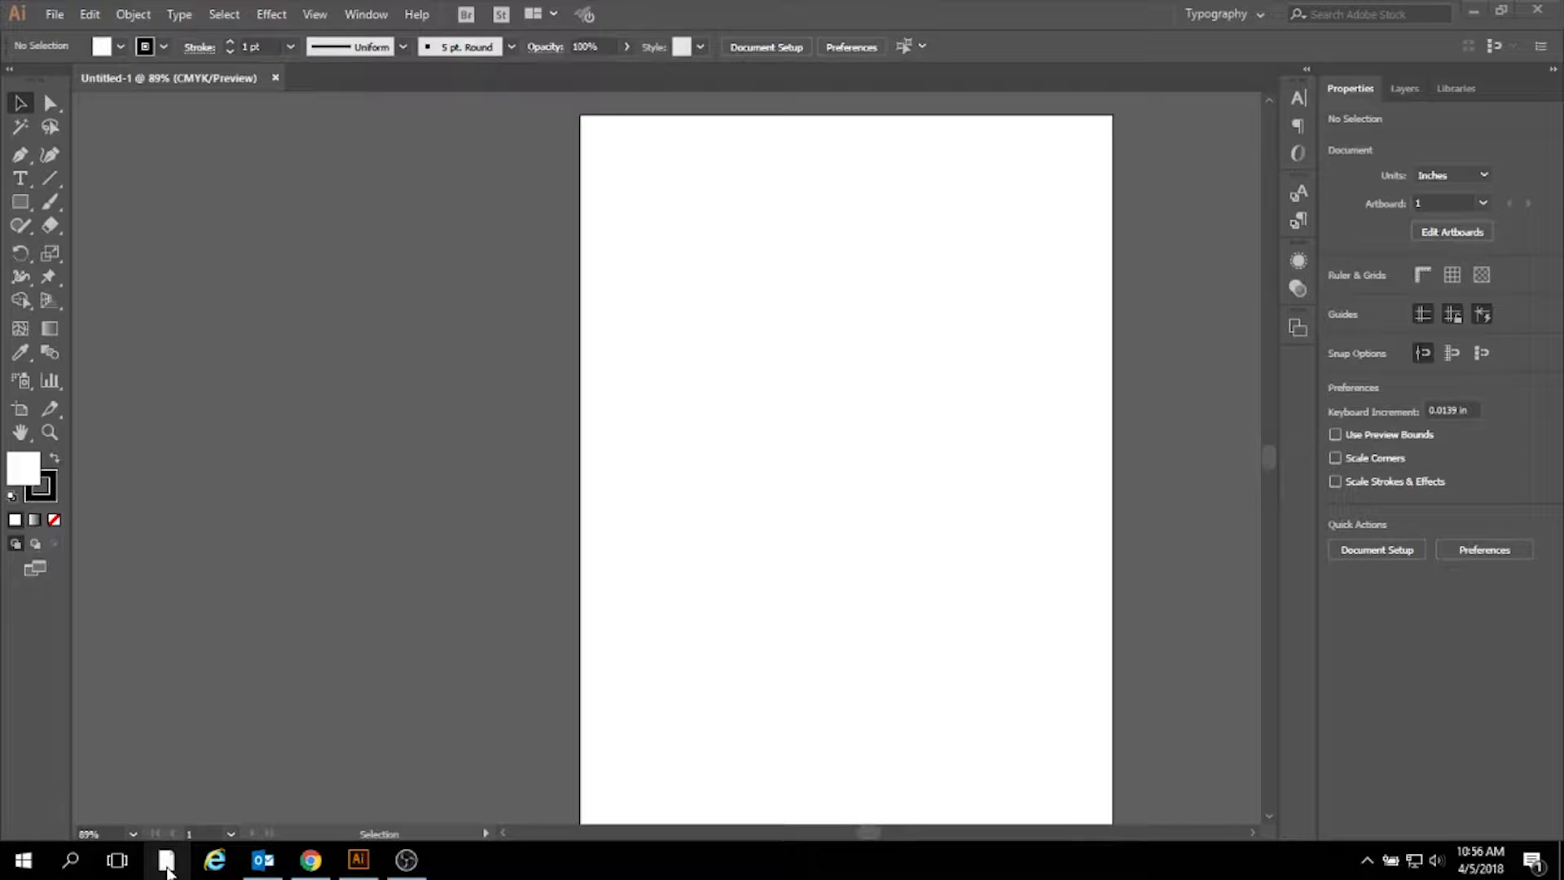
Open Elf2.jpg from the Adobe Class Work > Adobe GEN PRO folder.
click(54, 14)
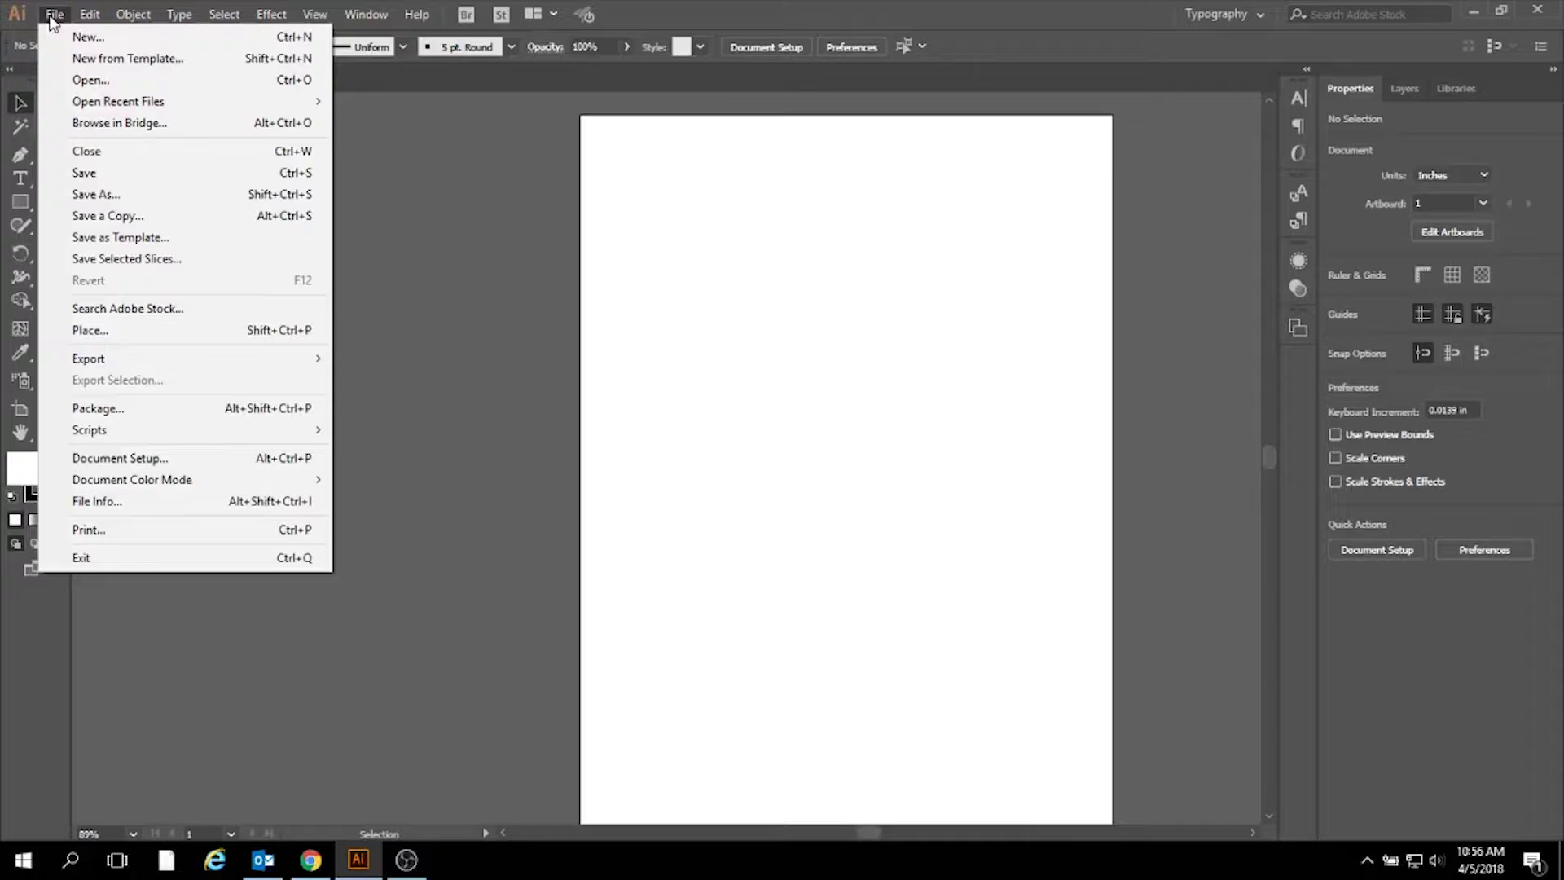
click(112, 82)
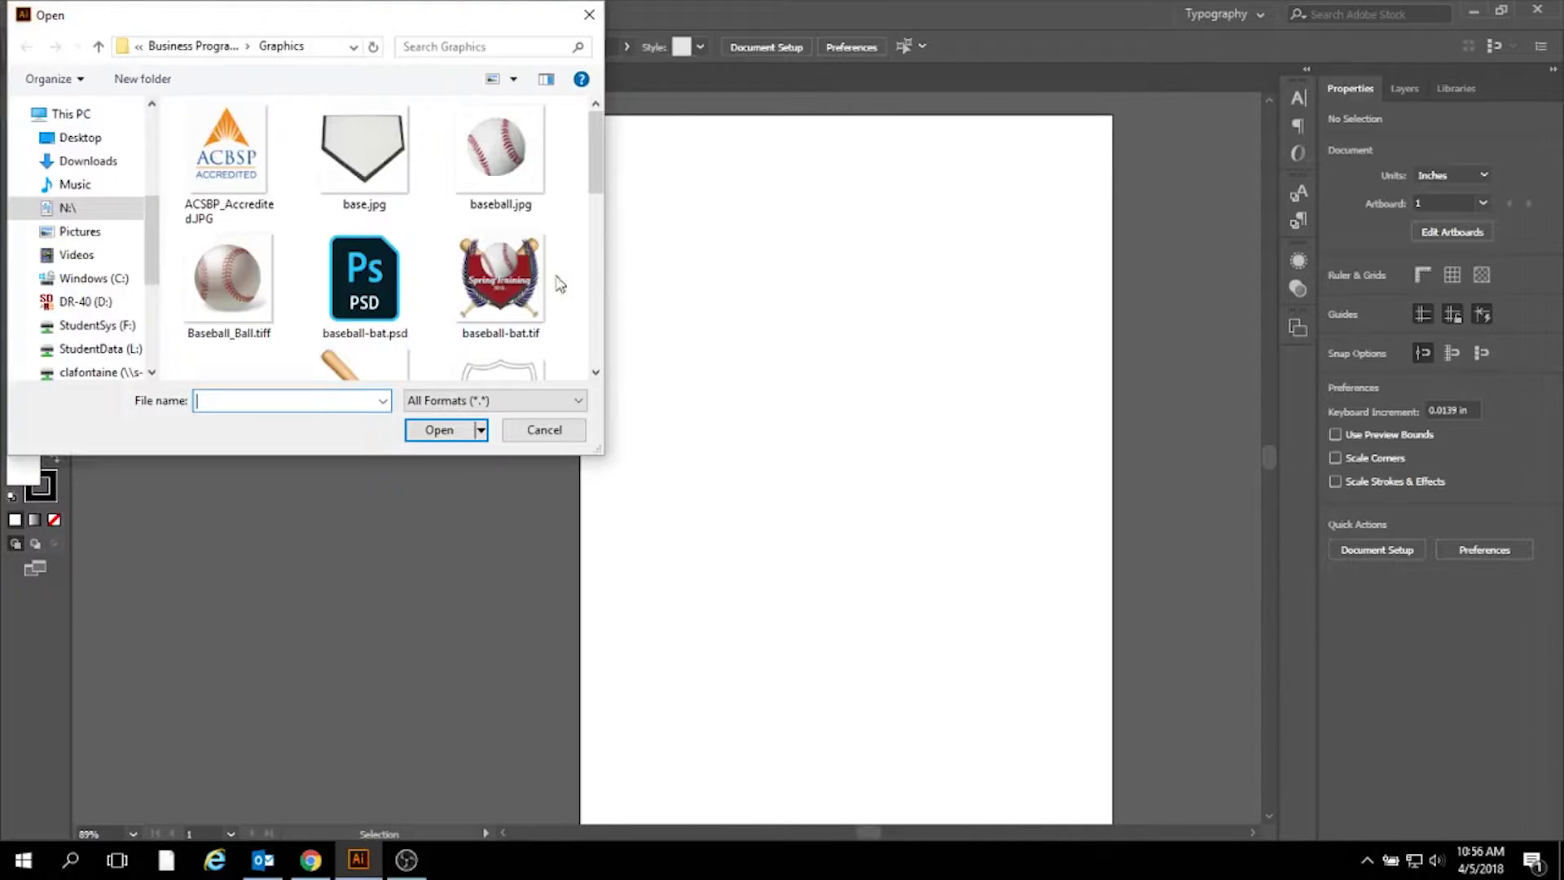
click(110, 372)
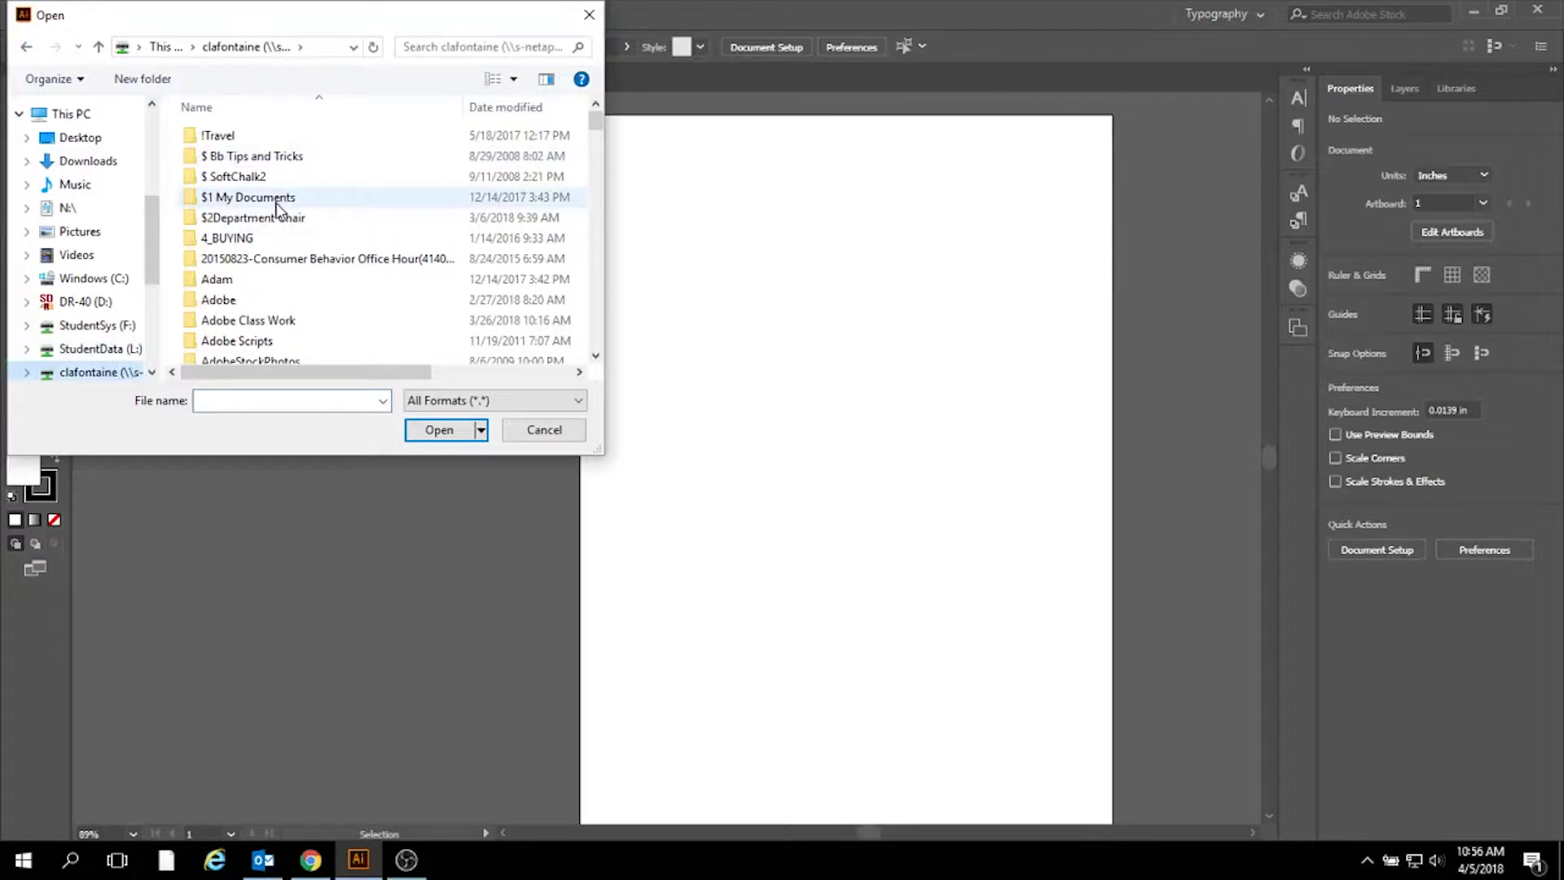
double_click(290, 322)
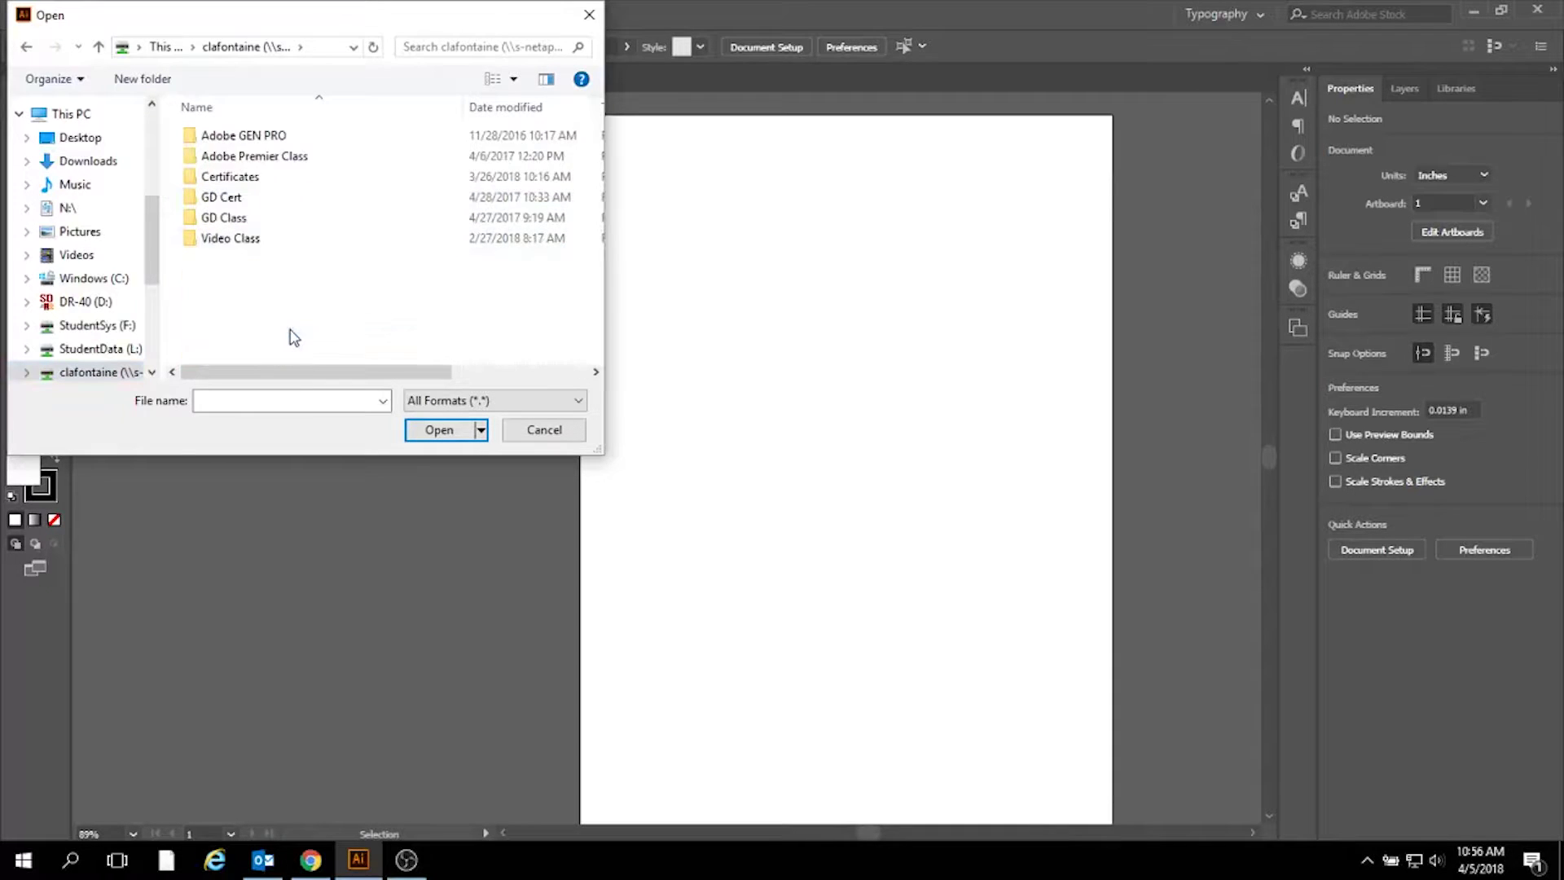
double_click(293, 134)
scroll(424, 214, down, 2)
scroll(423, 214, down, 3)
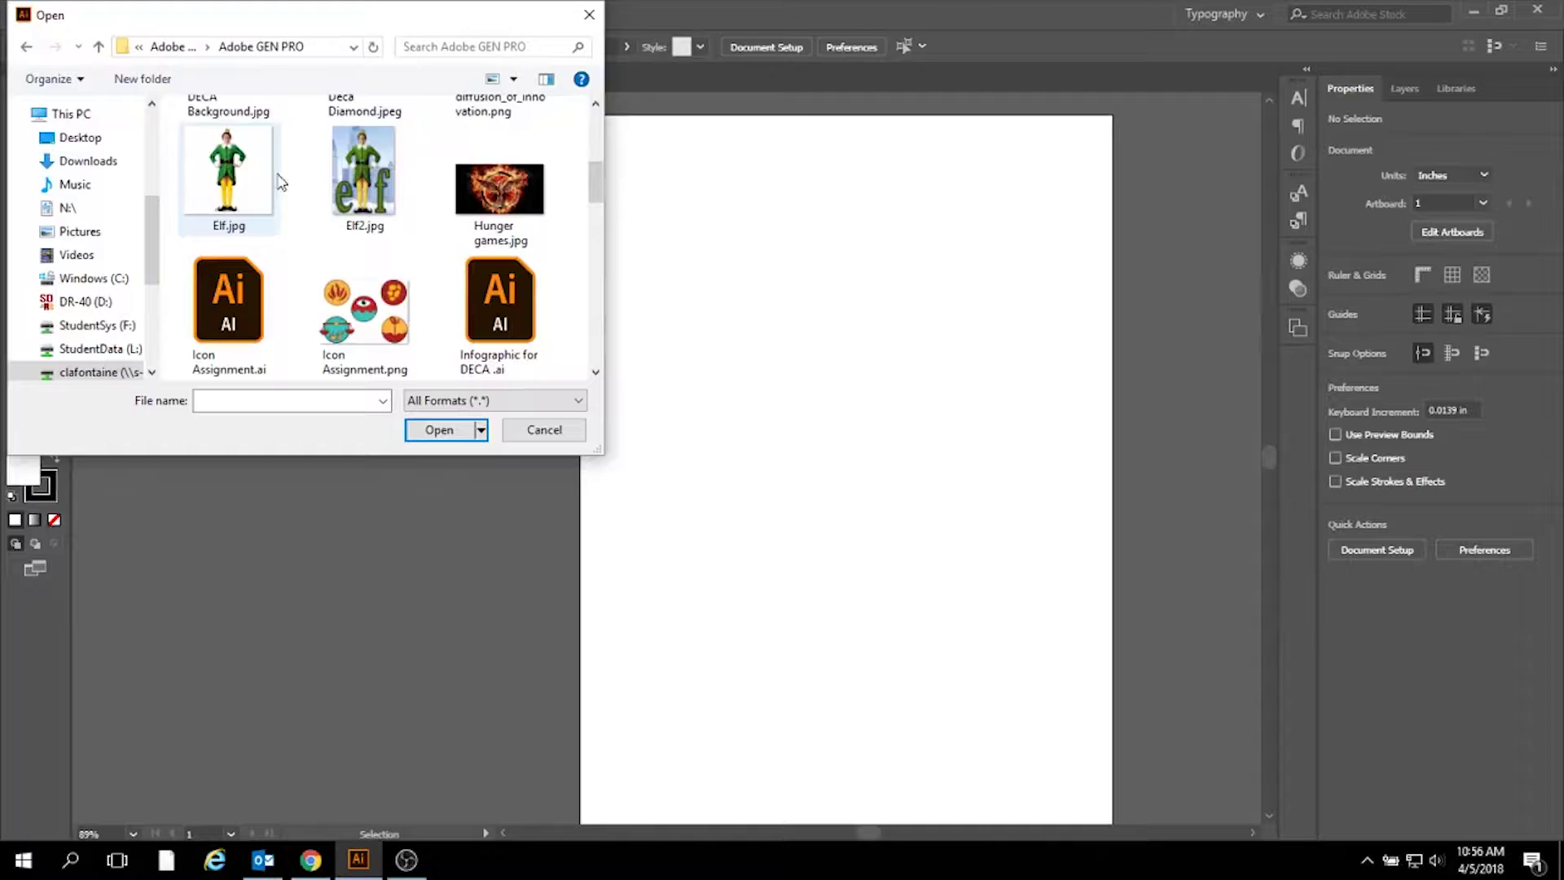
click(360, 173)
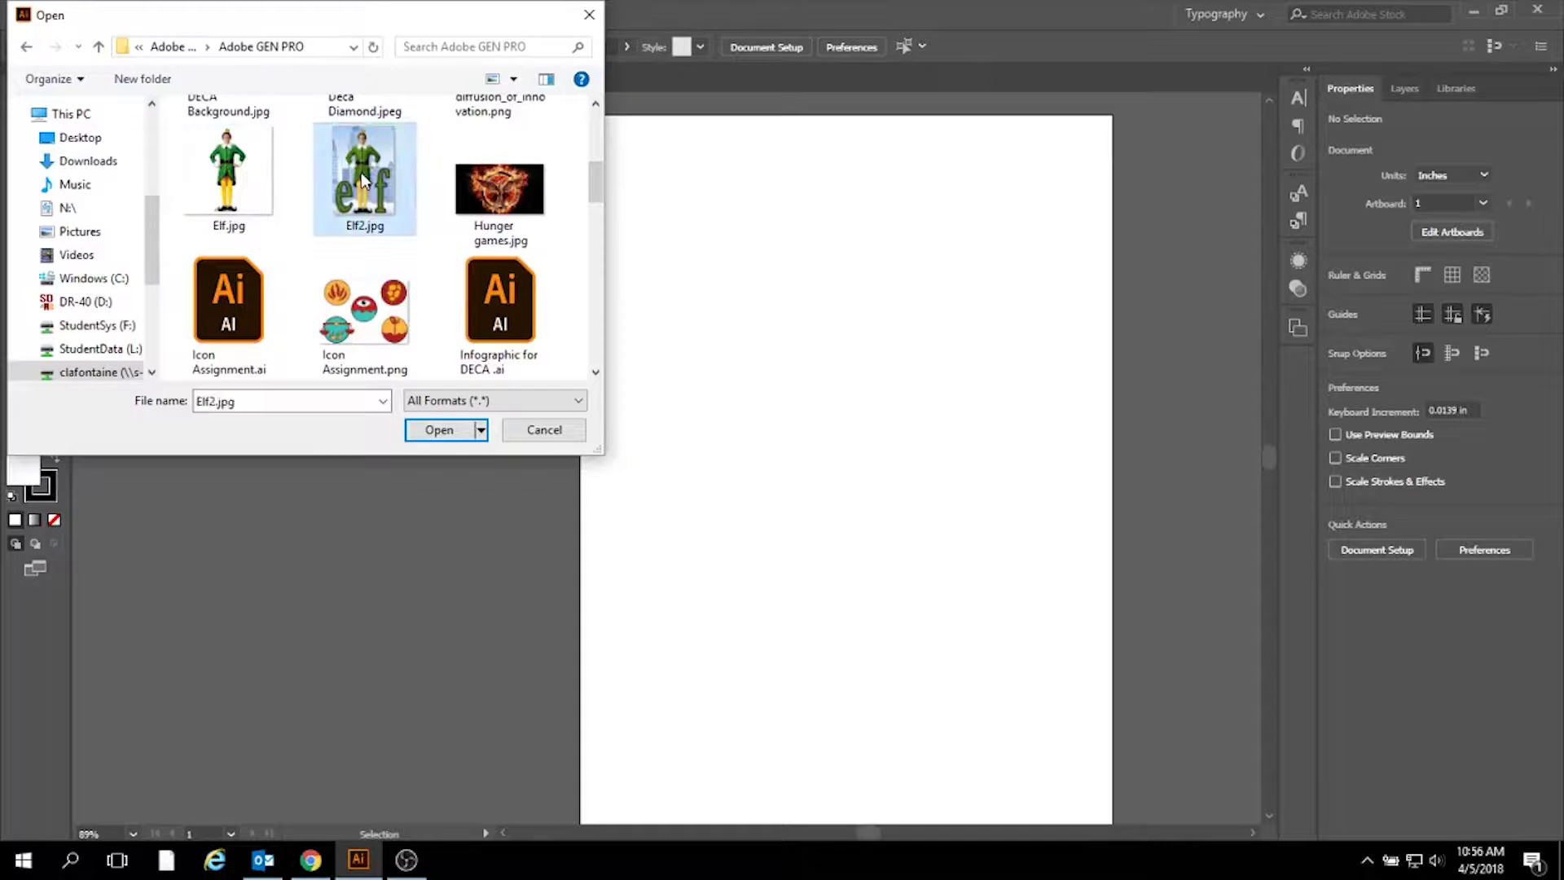
click(440, 430)
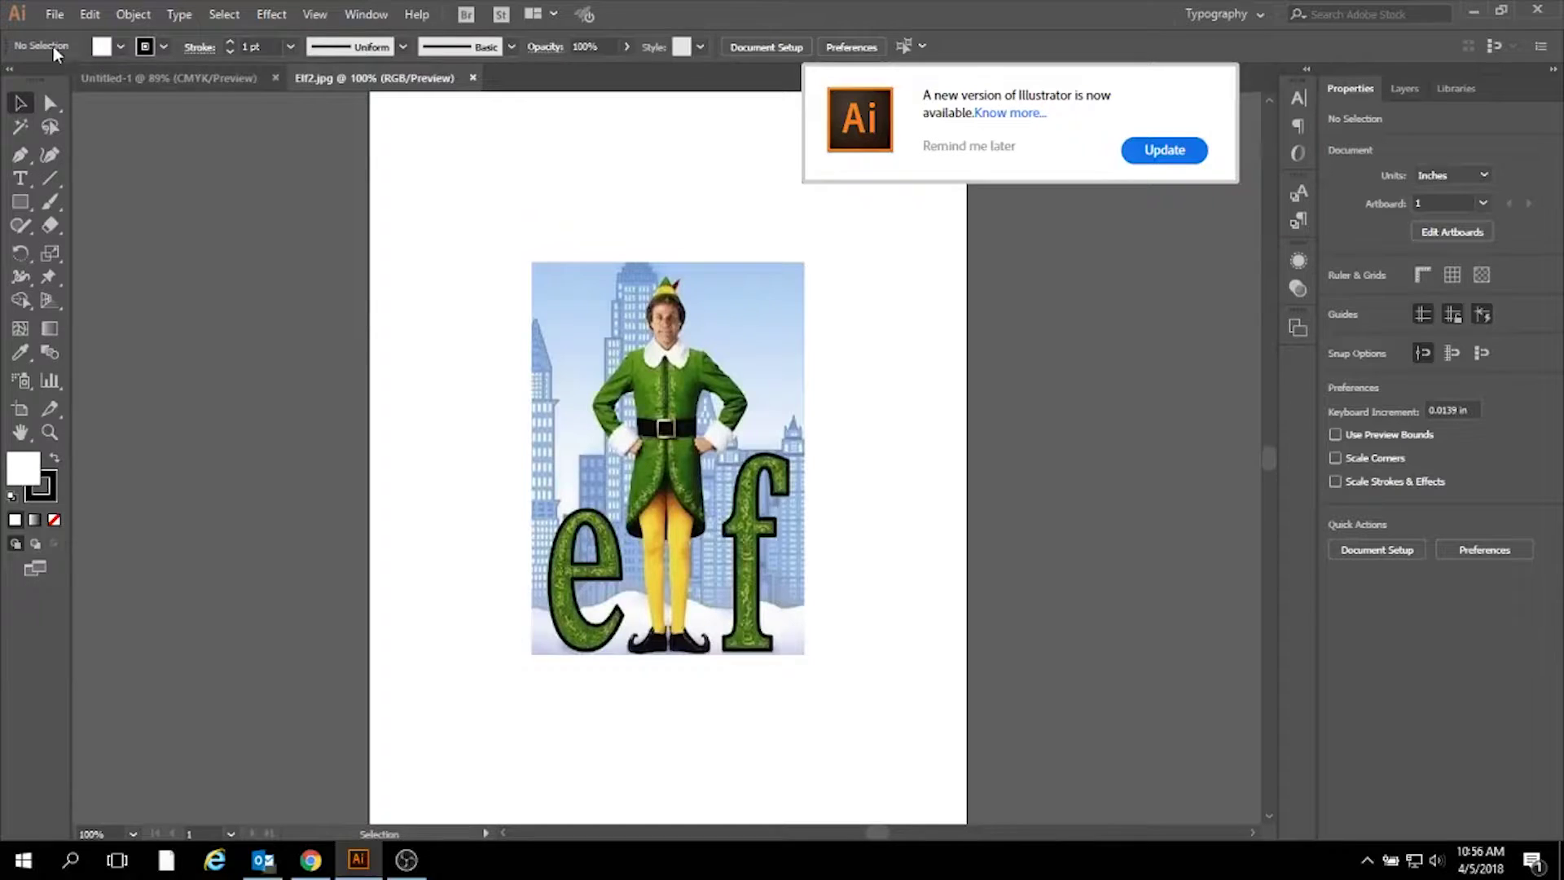
Dismiss the Outlook newsletter notification and close its message.
click(54, 14)
click(1082, 423)
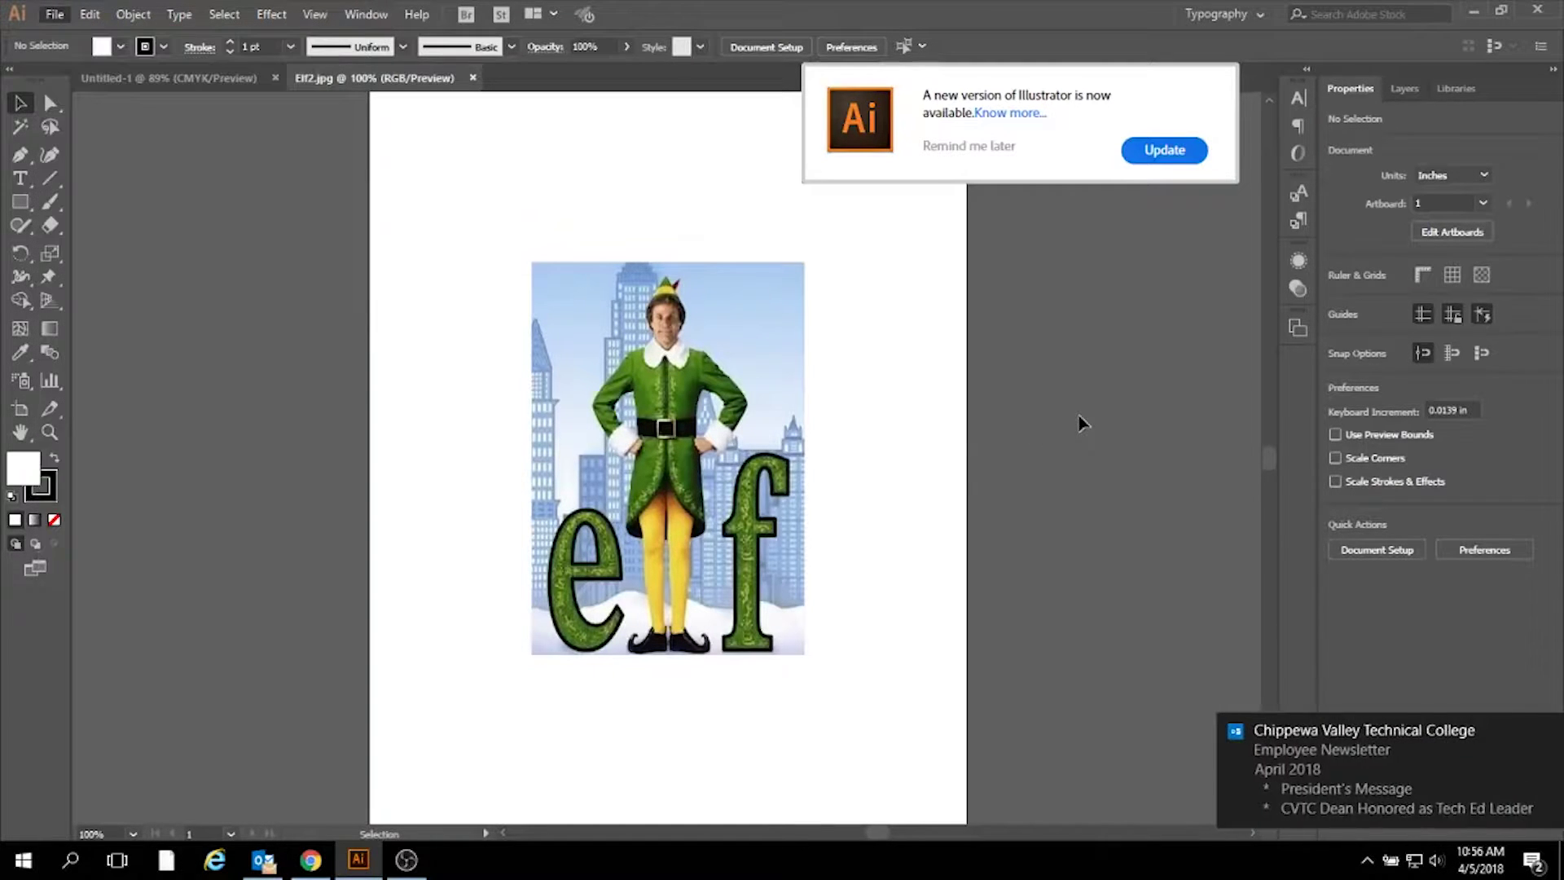
click(1342, 805)
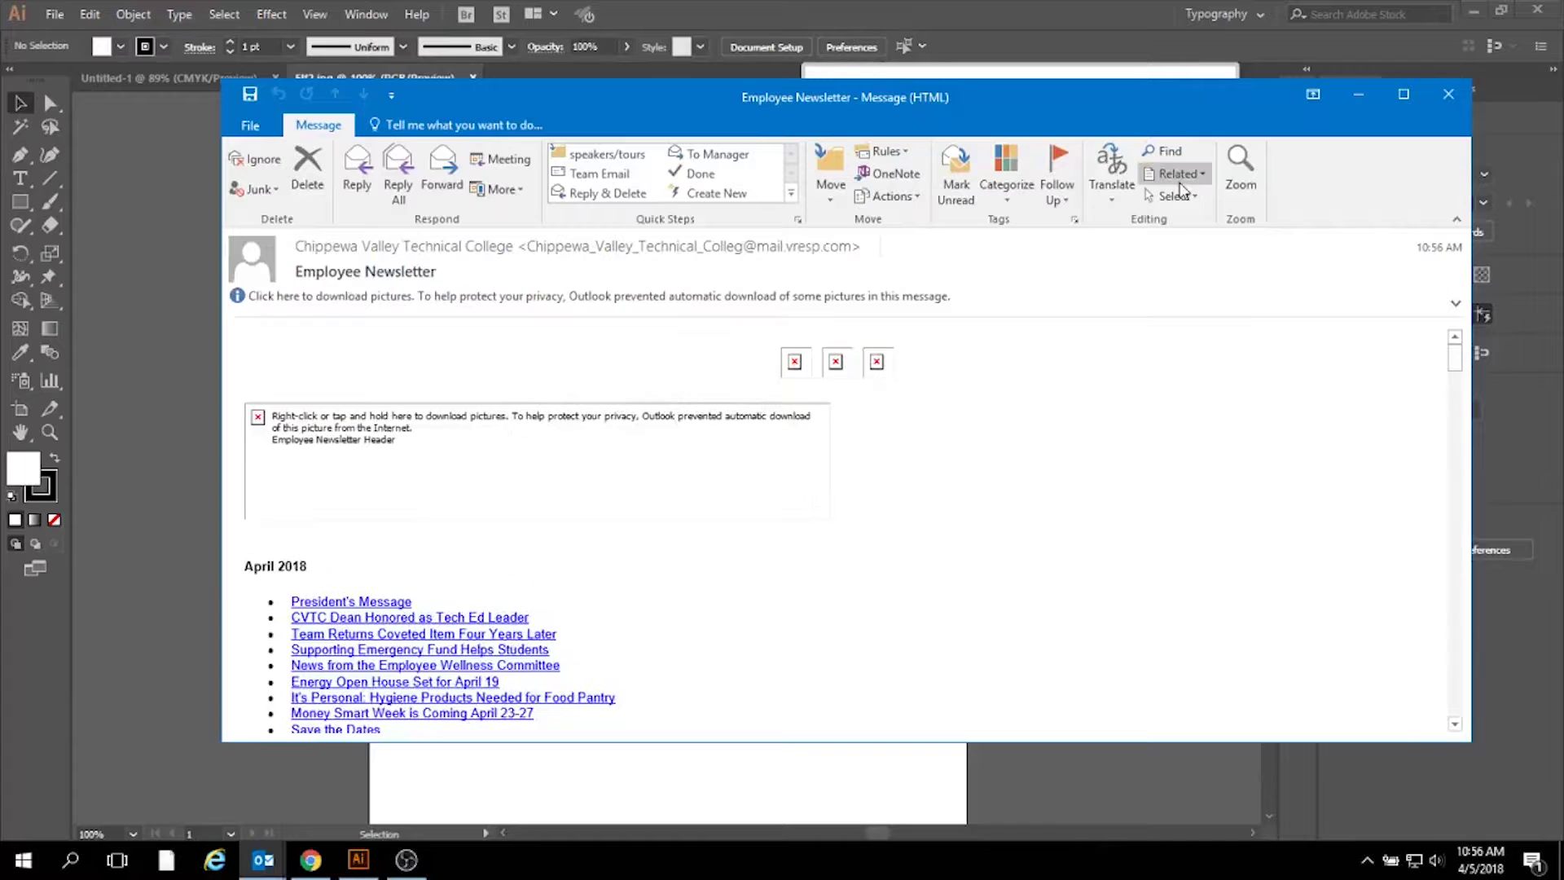
click(1449, 94)
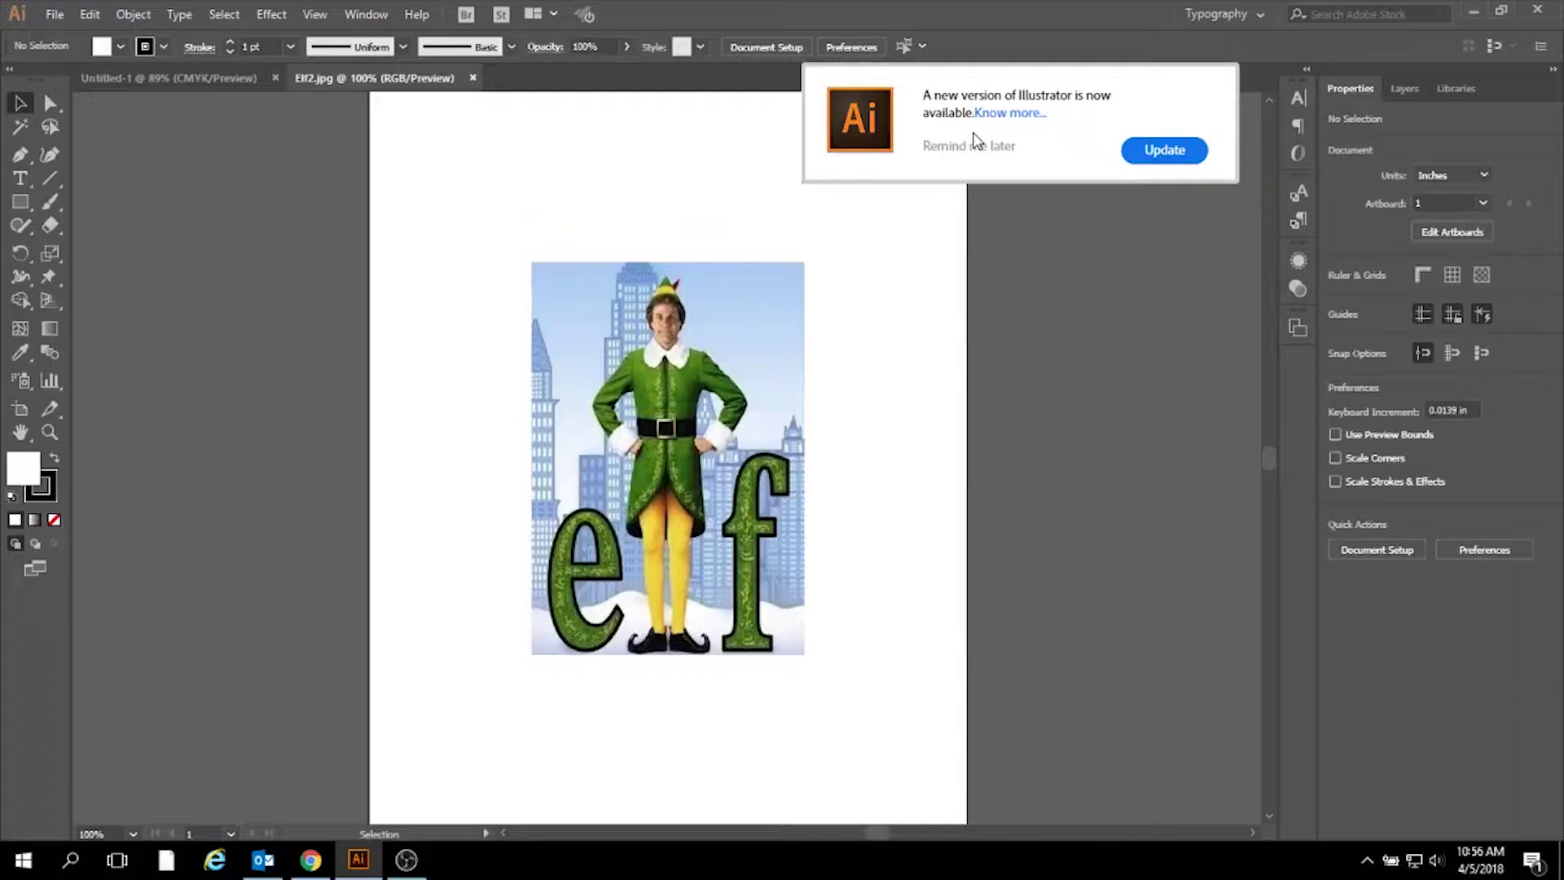
Postpone the update, then draw a rectangle covering Untitled-1's entire 8.5 × 11.5 in artboard.
click(985, 155)
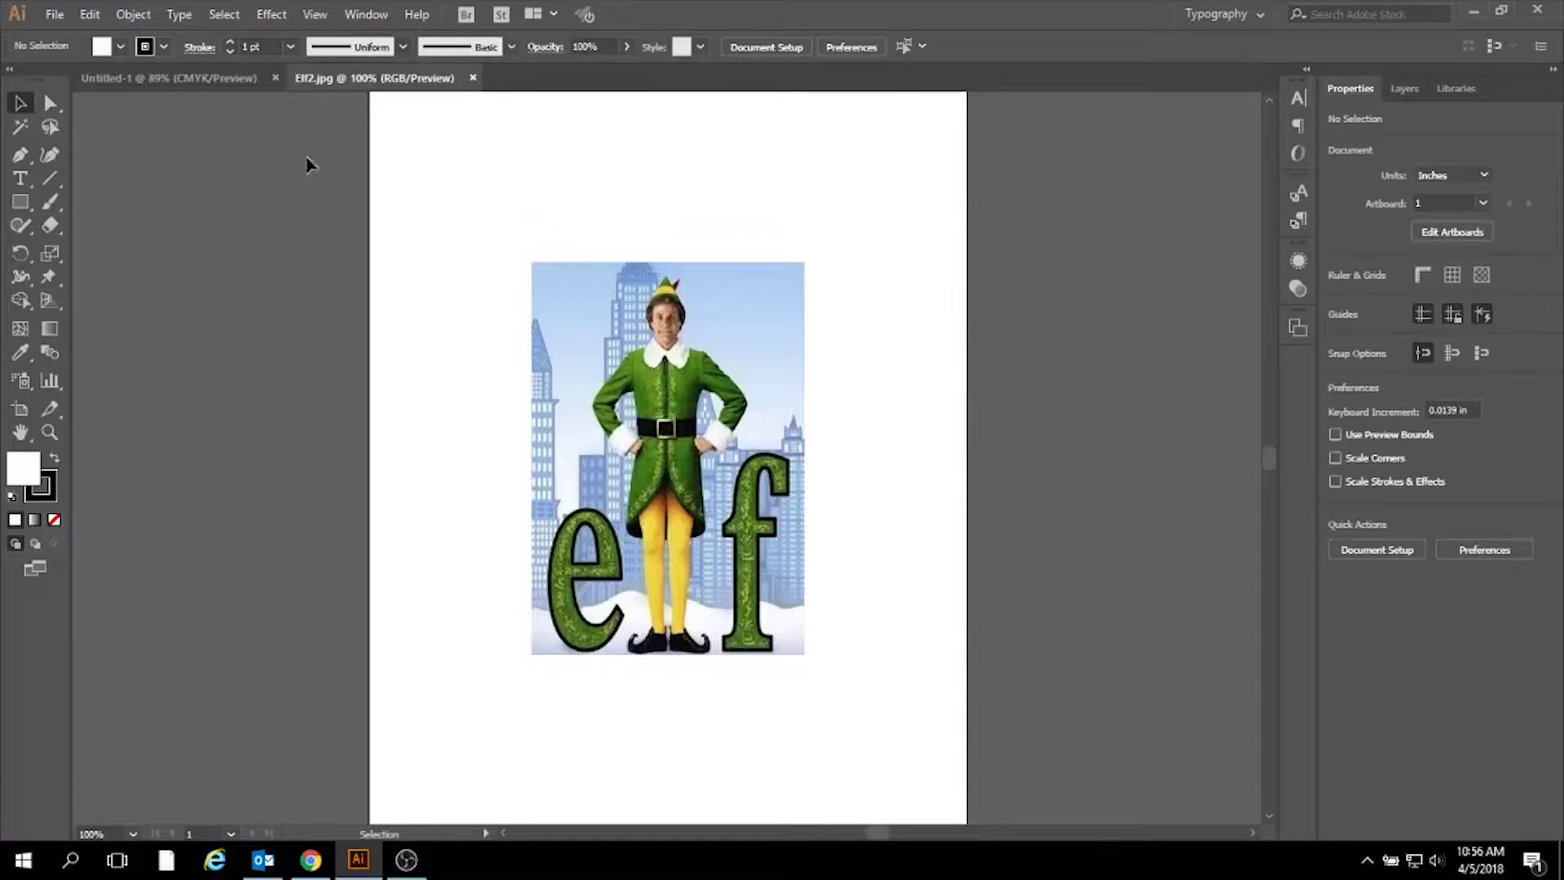
click(210, 83)
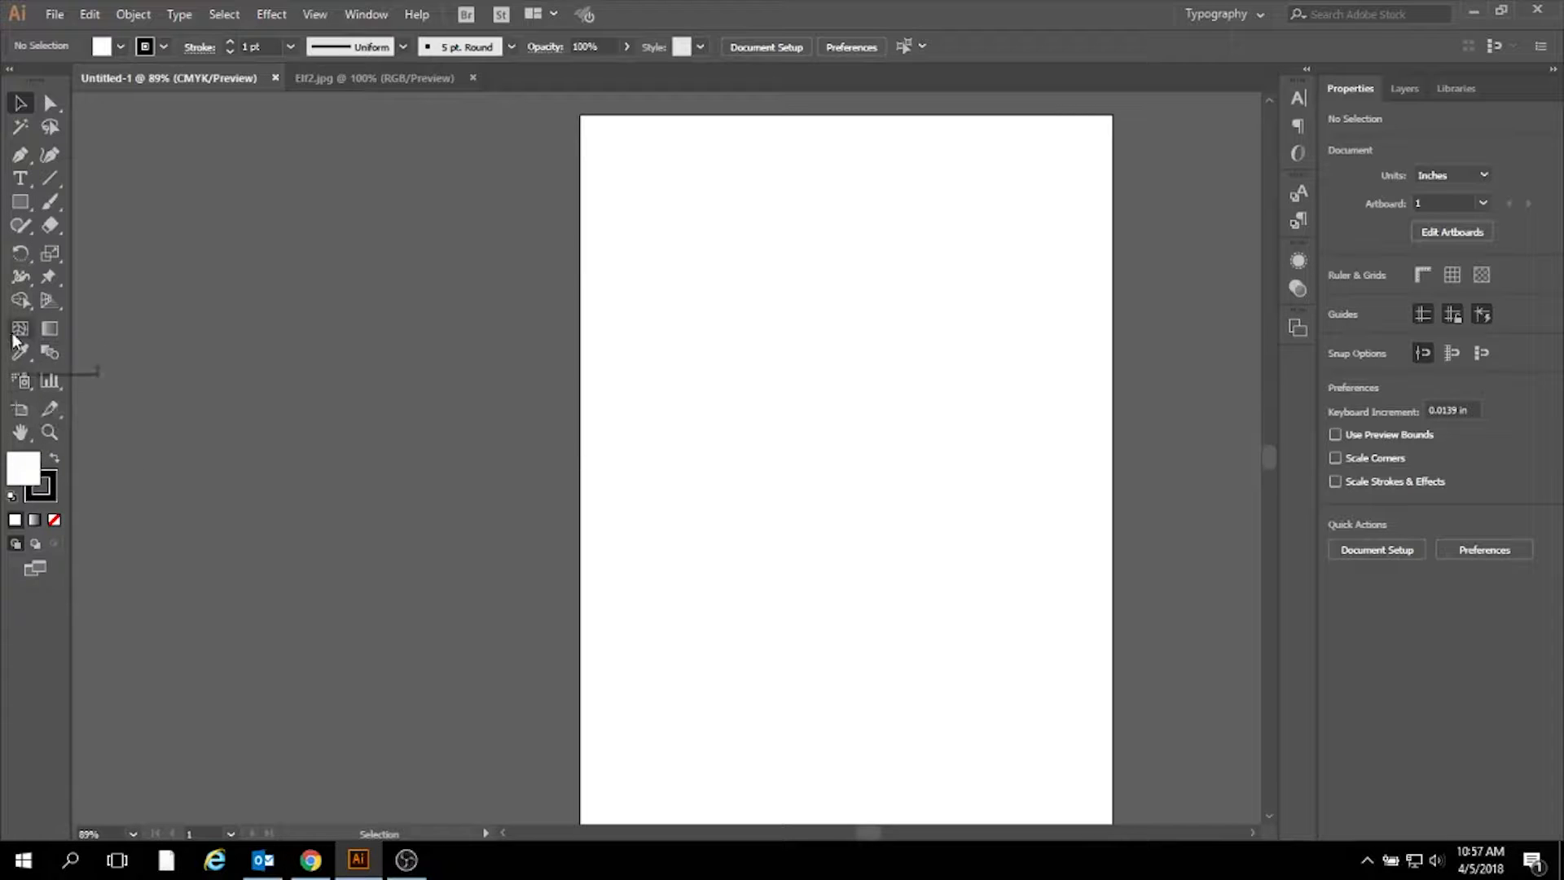
drag(20, 202, 110, 206)
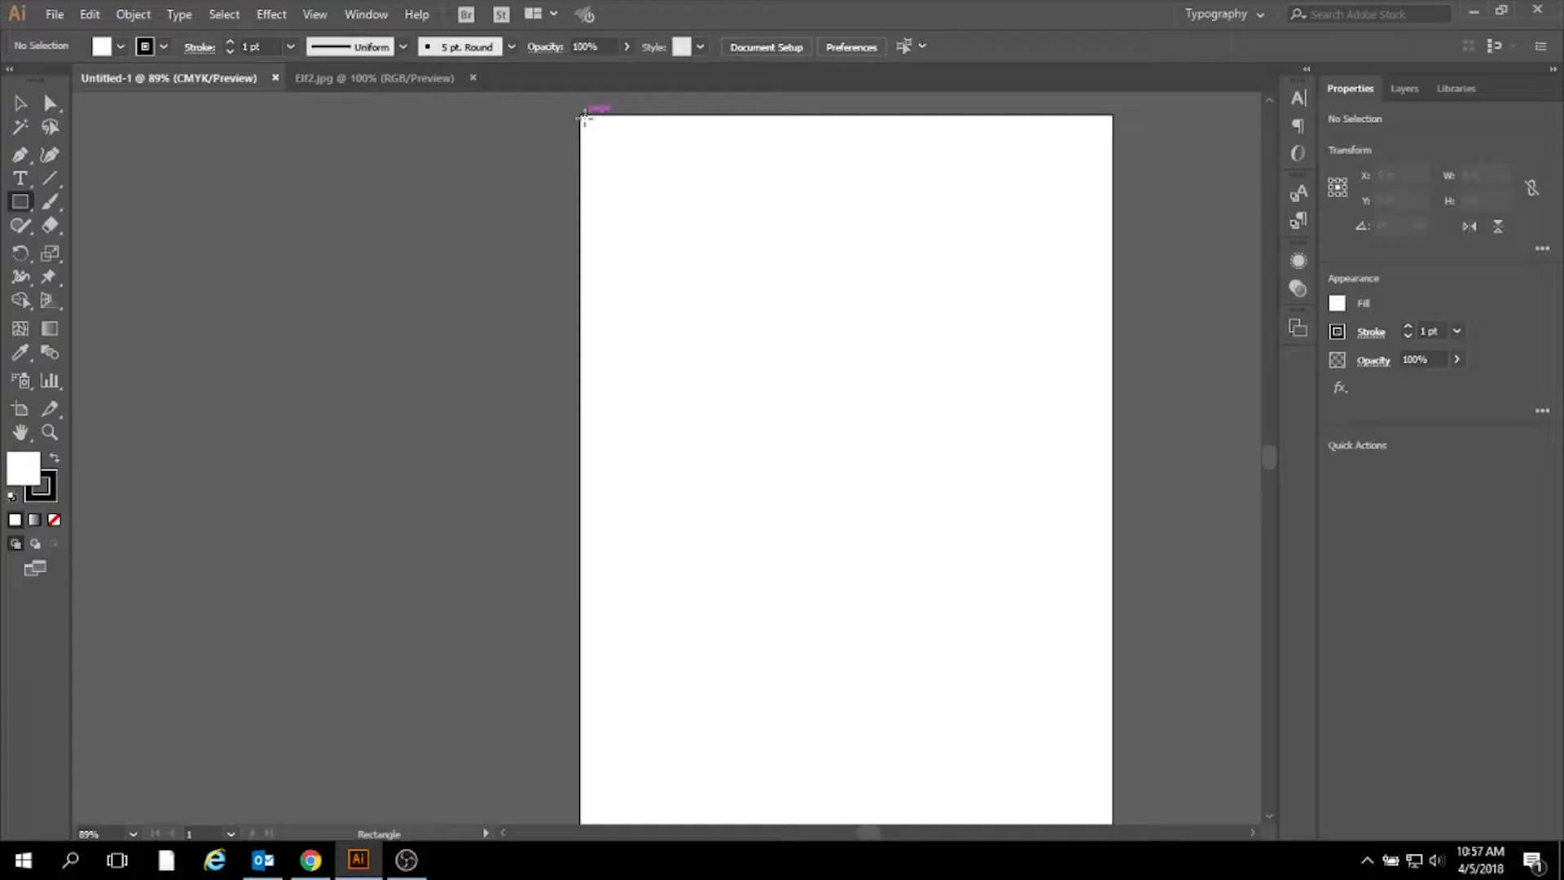
drag(582, 115, 1111, 555)
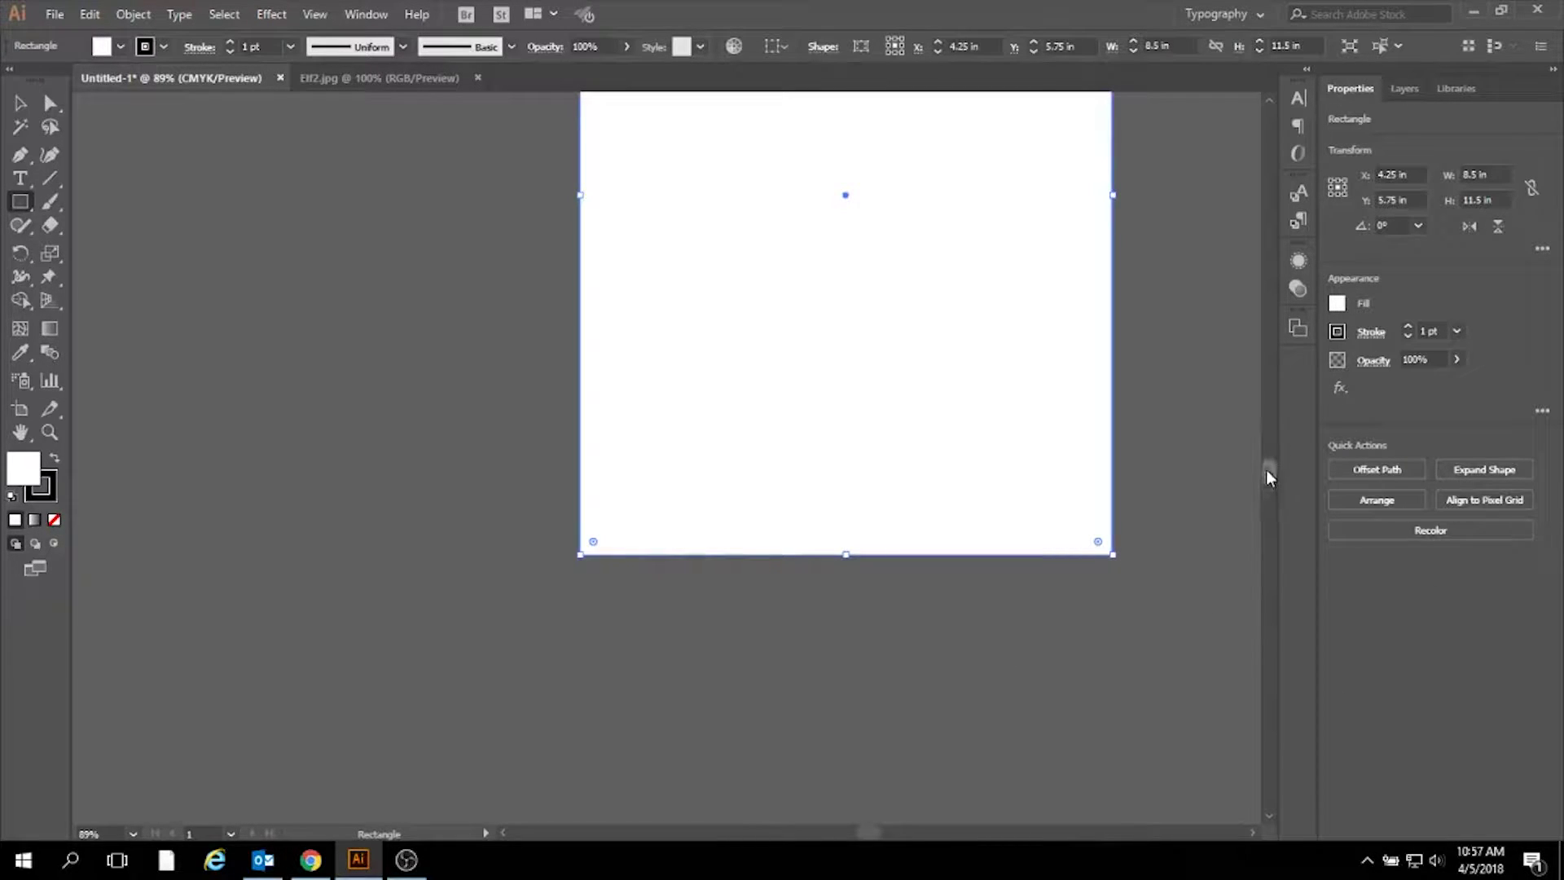
scroll(1269, 468, up, 3)
scroll(1270, 469, up, 2)
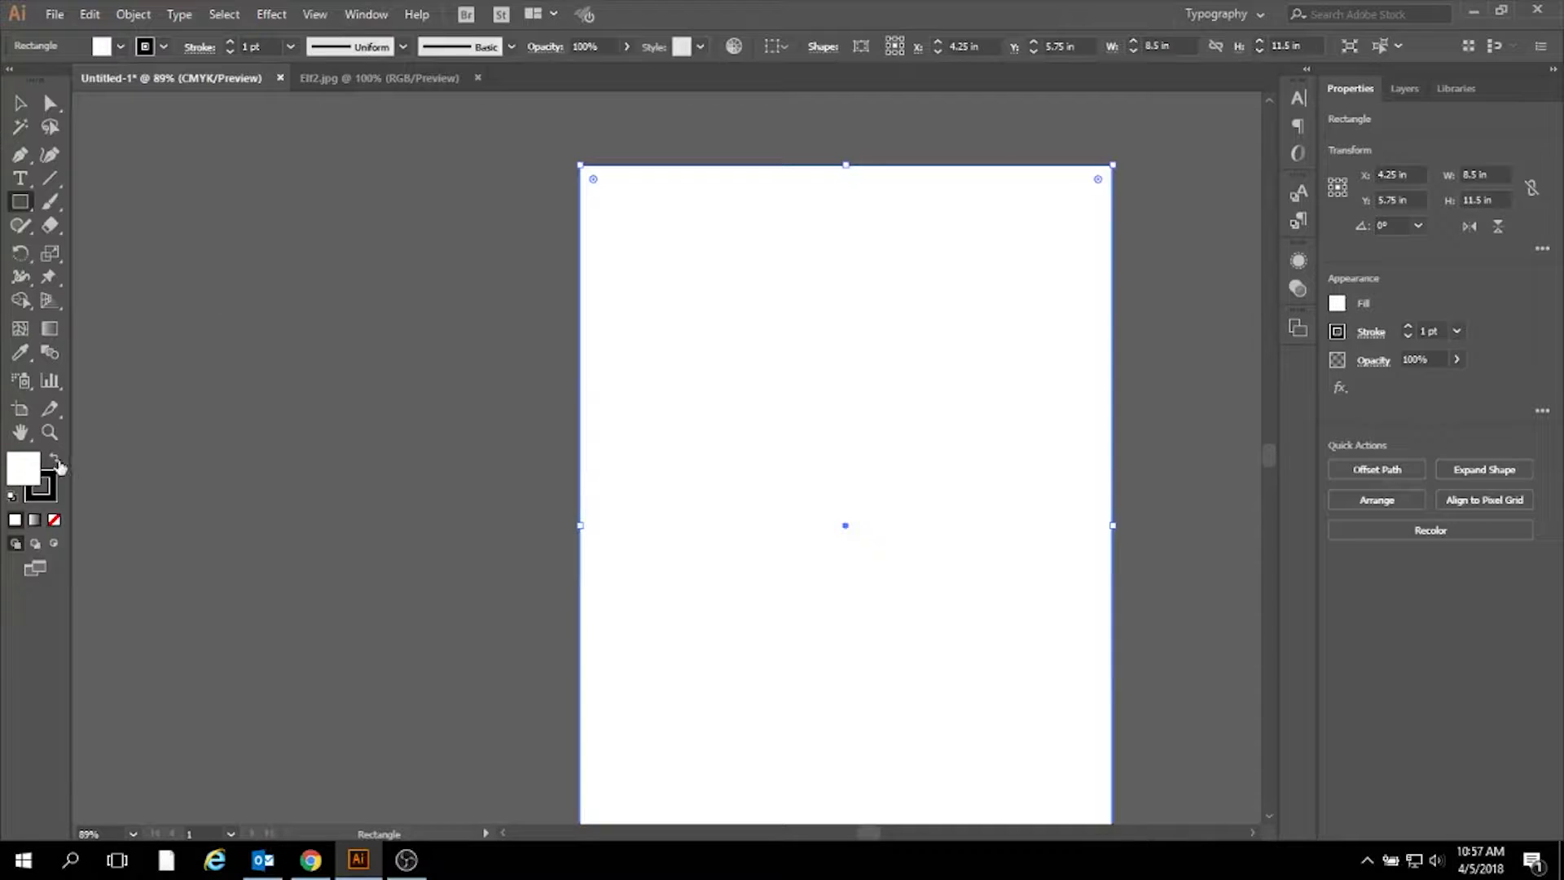
Open the Gradient panel and float it beside the canvas.
click(49, 329)
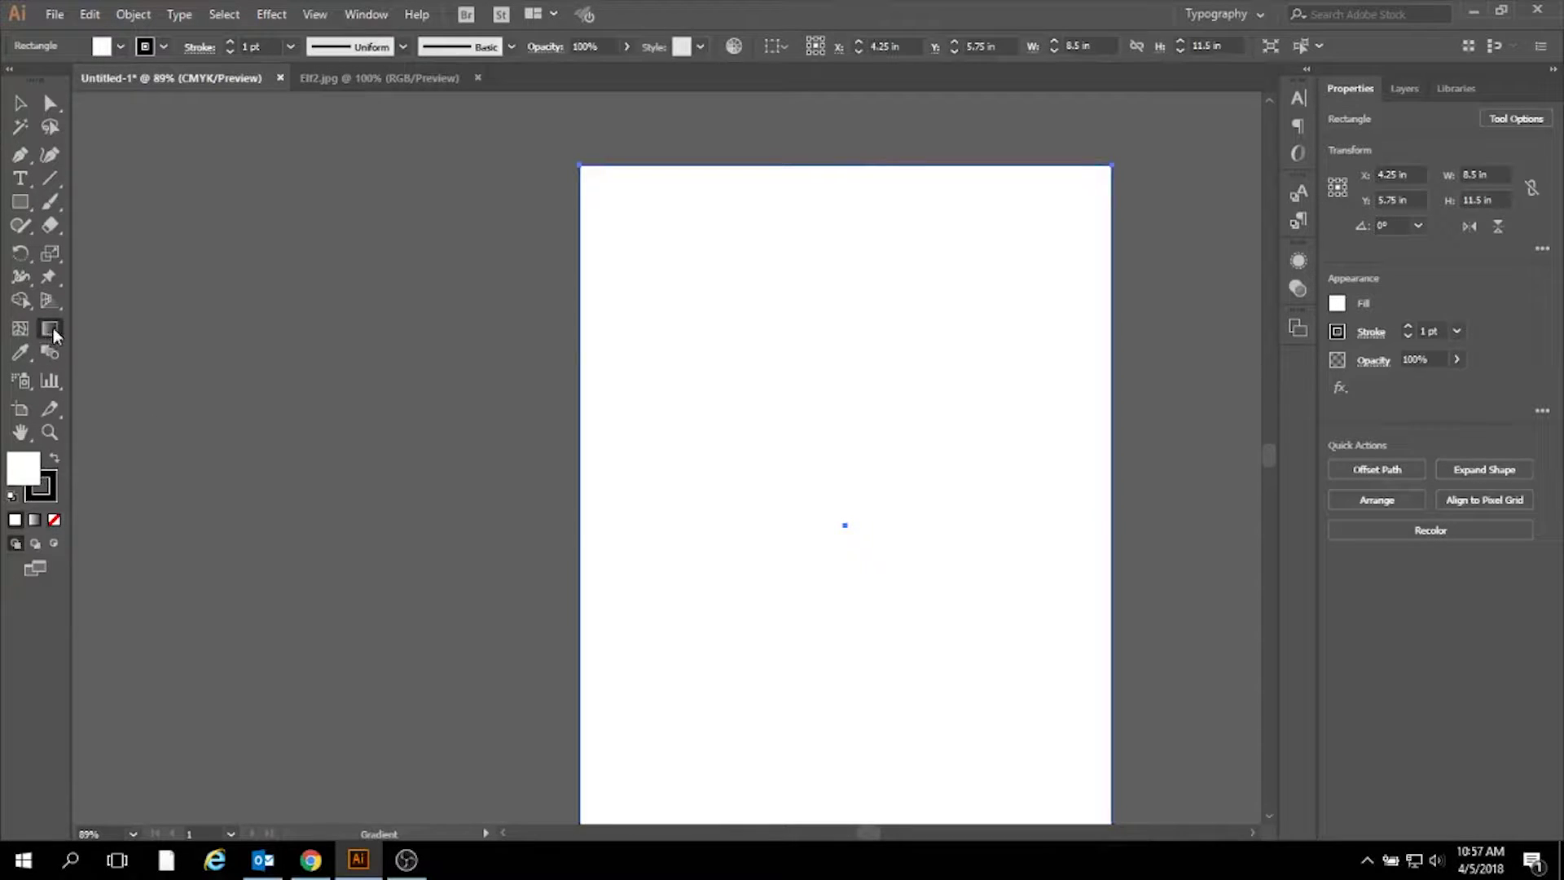
double_click(55, 335)
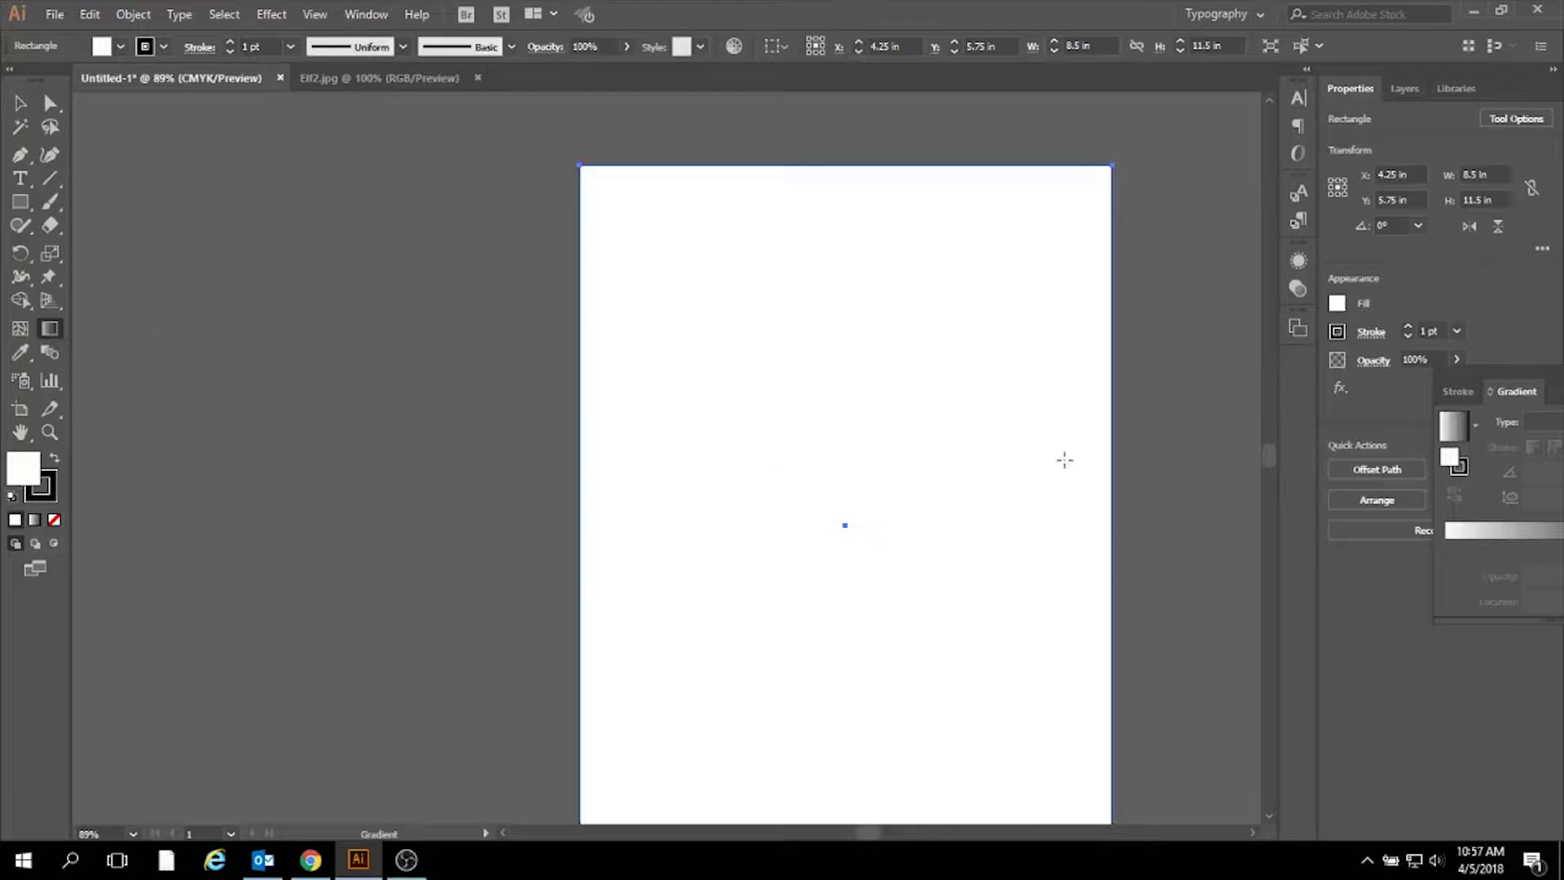
drag(1521, 391, 1193, 145)
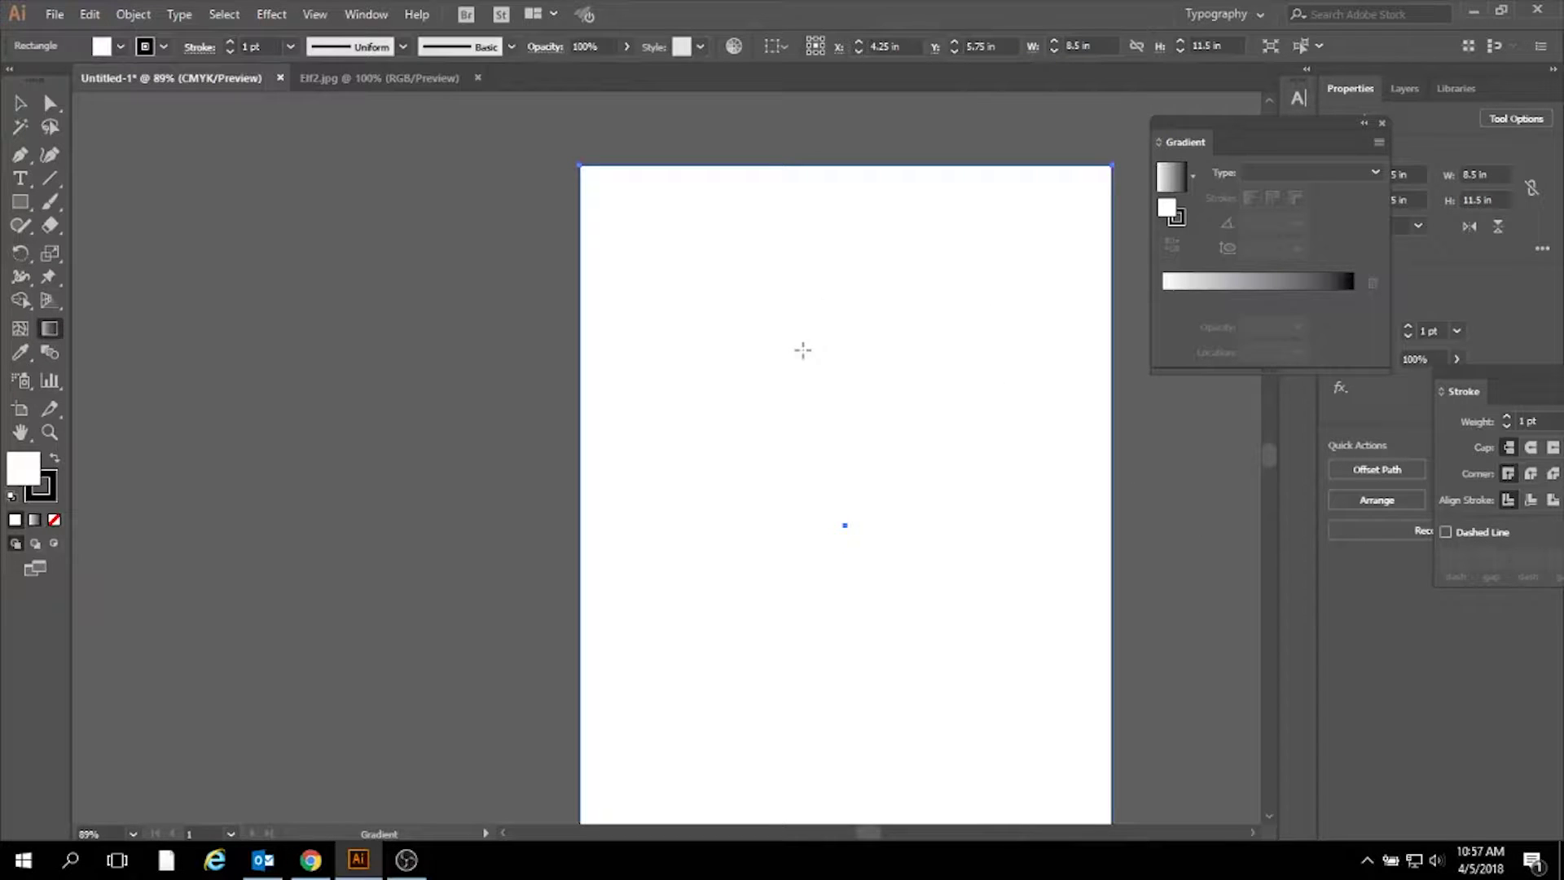
Show the Color panel from the Window menu and dock it with the other panels.
click(381, 18)
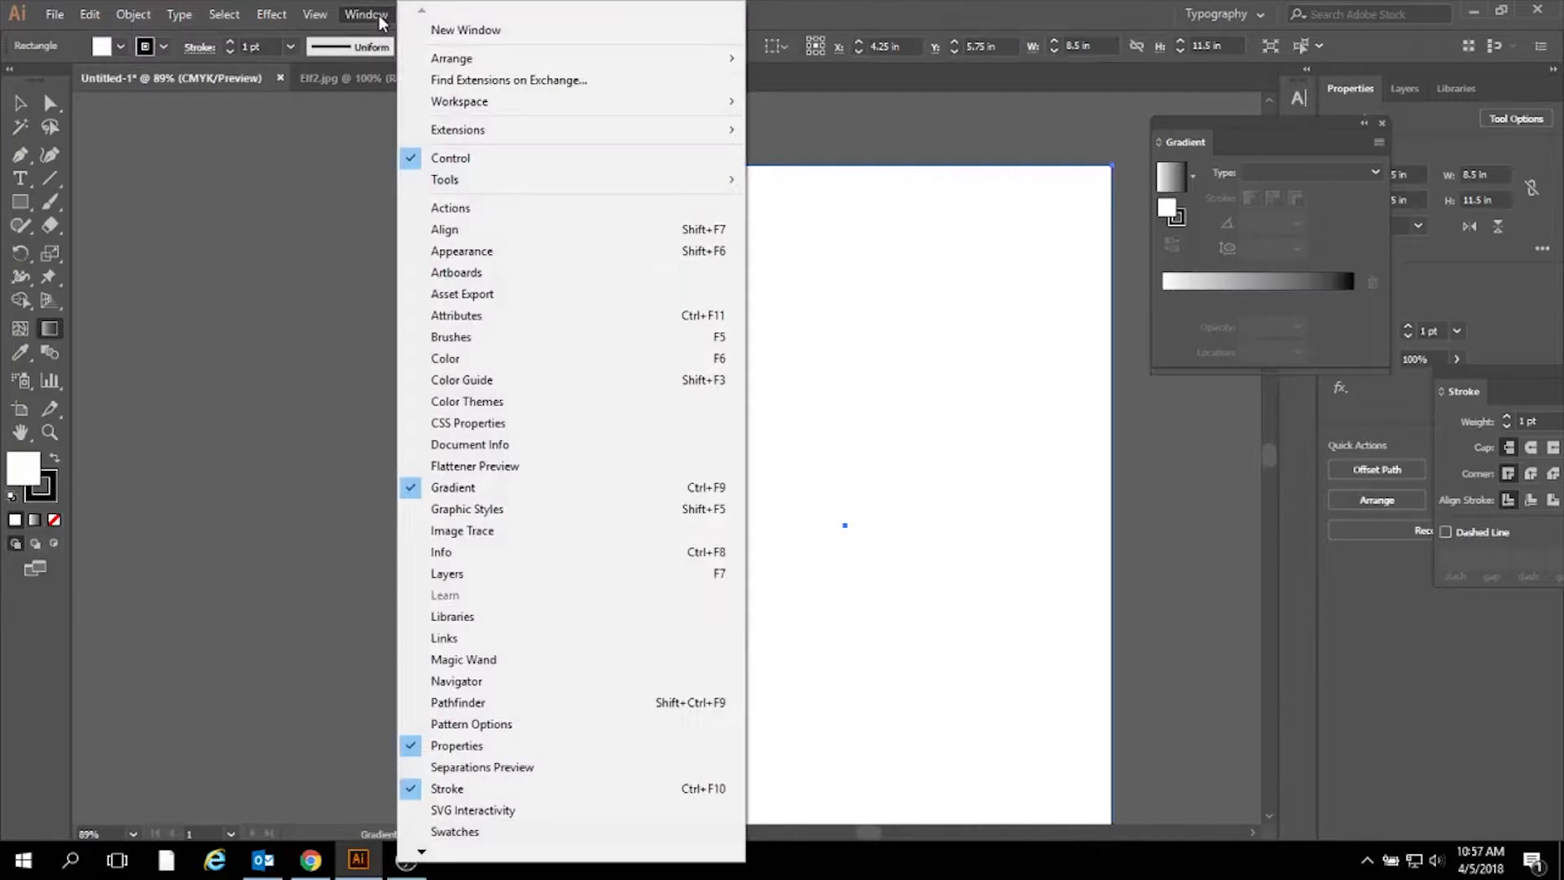
click(480, 364)
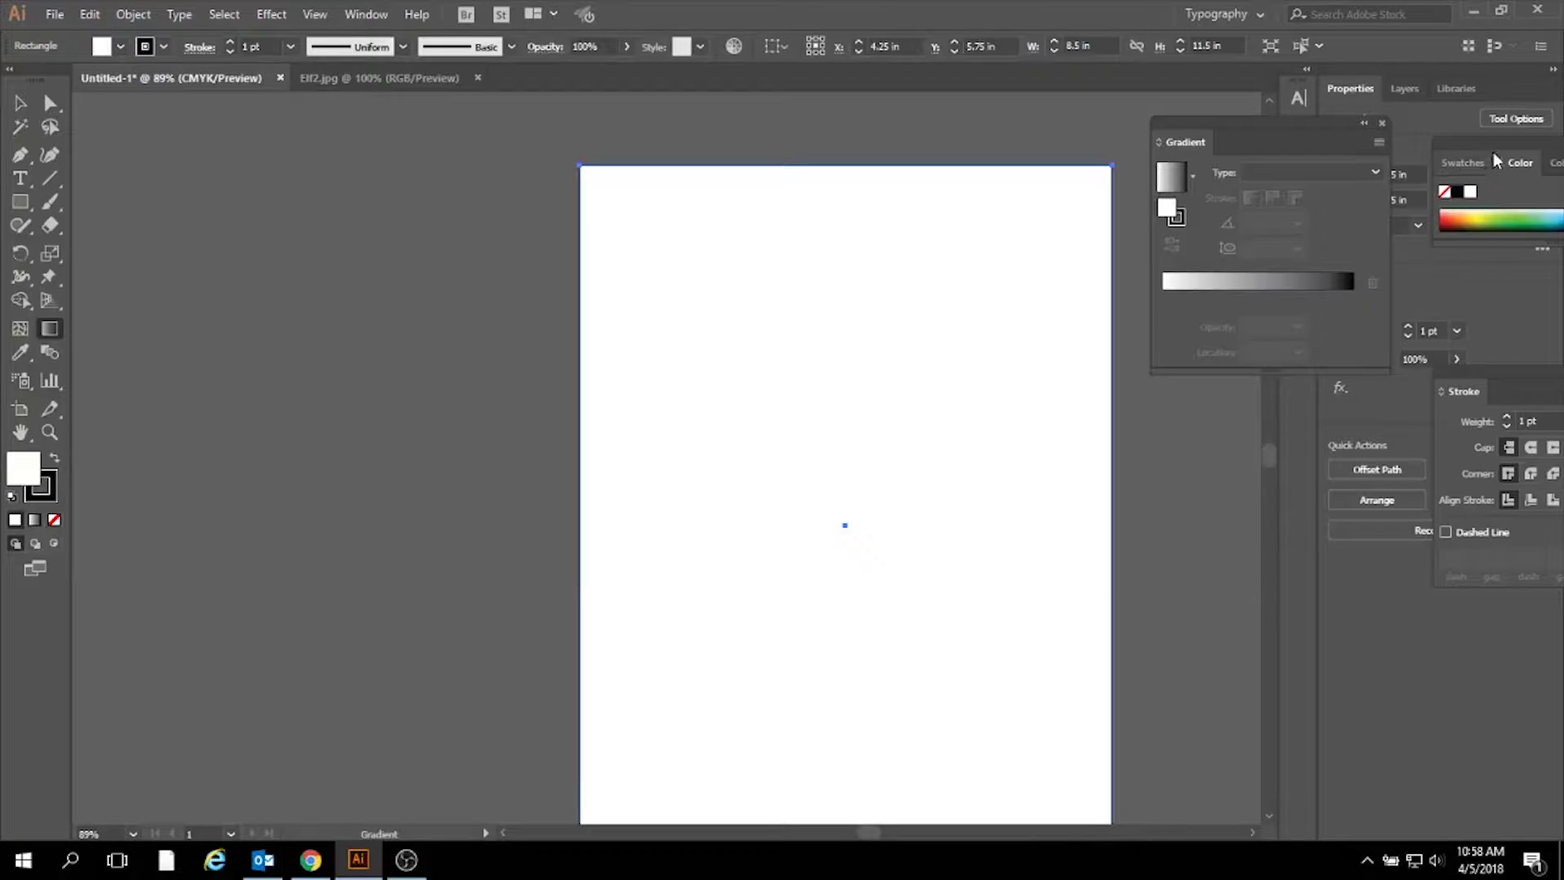
drag(1488, 152, 1432, 611)
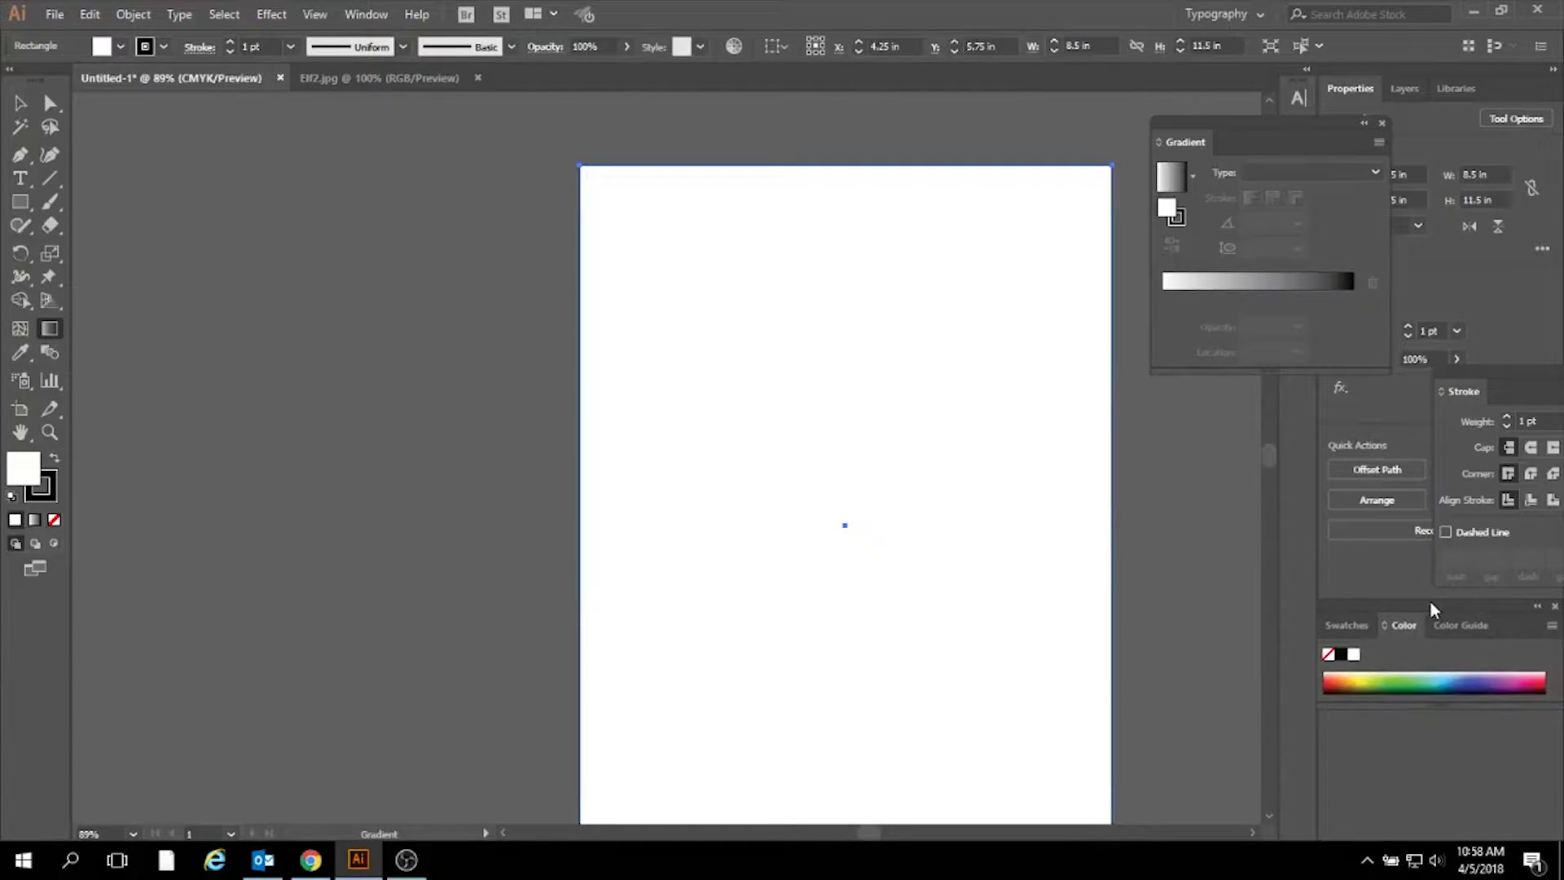
Switch to the Essentials workspace and look through its Layers, Libraries and Properties tabs.
click(1261, 17)
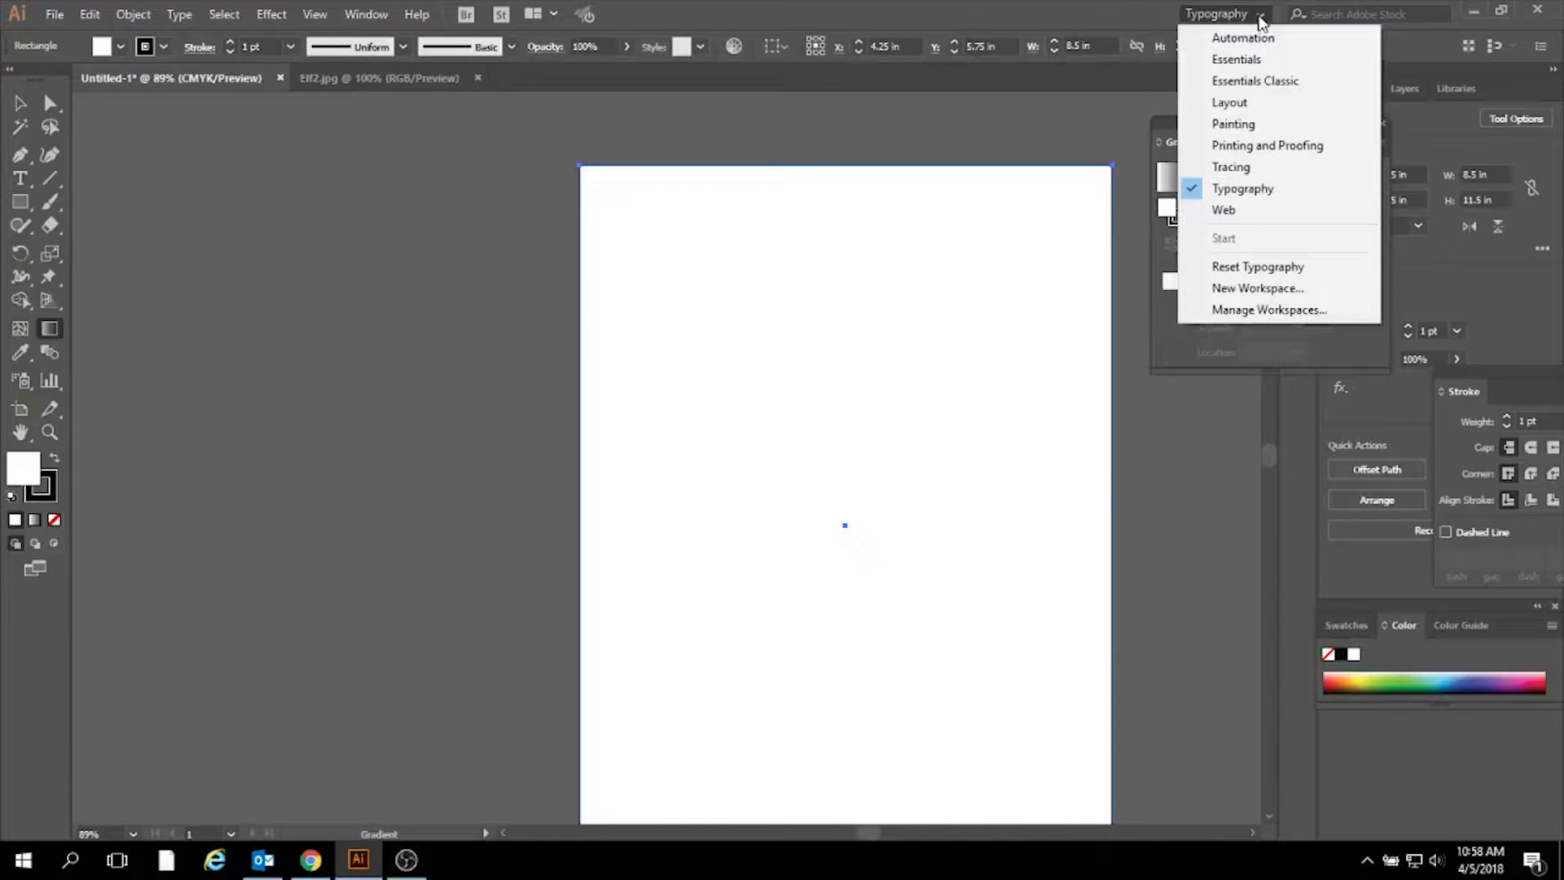
click(1266, 65)
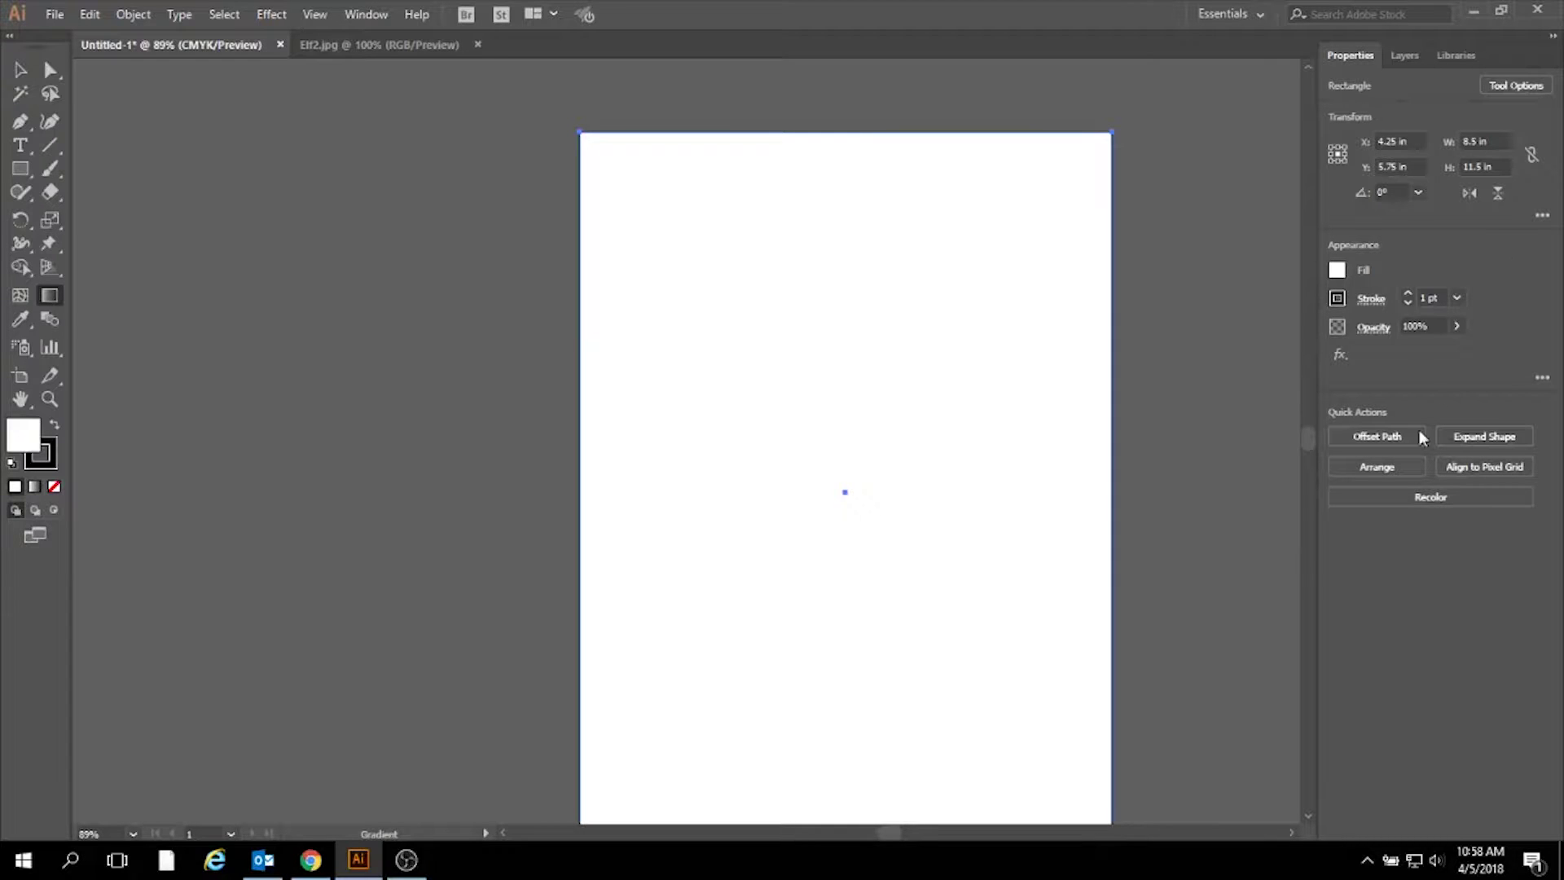
click(1404, 55)
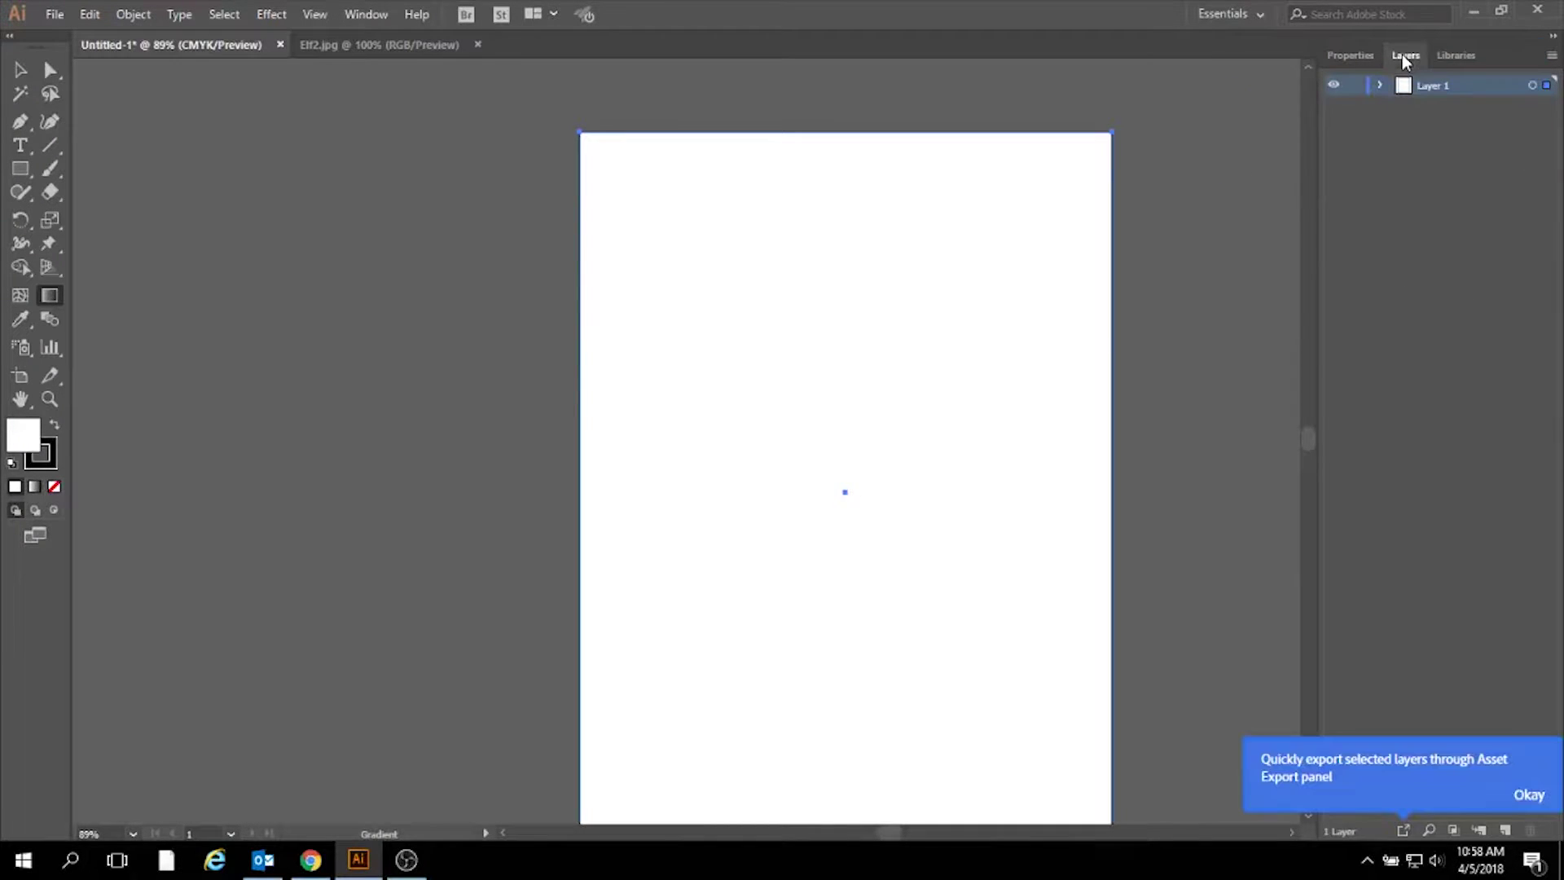
click(1459, 57)
click(1353, 57)
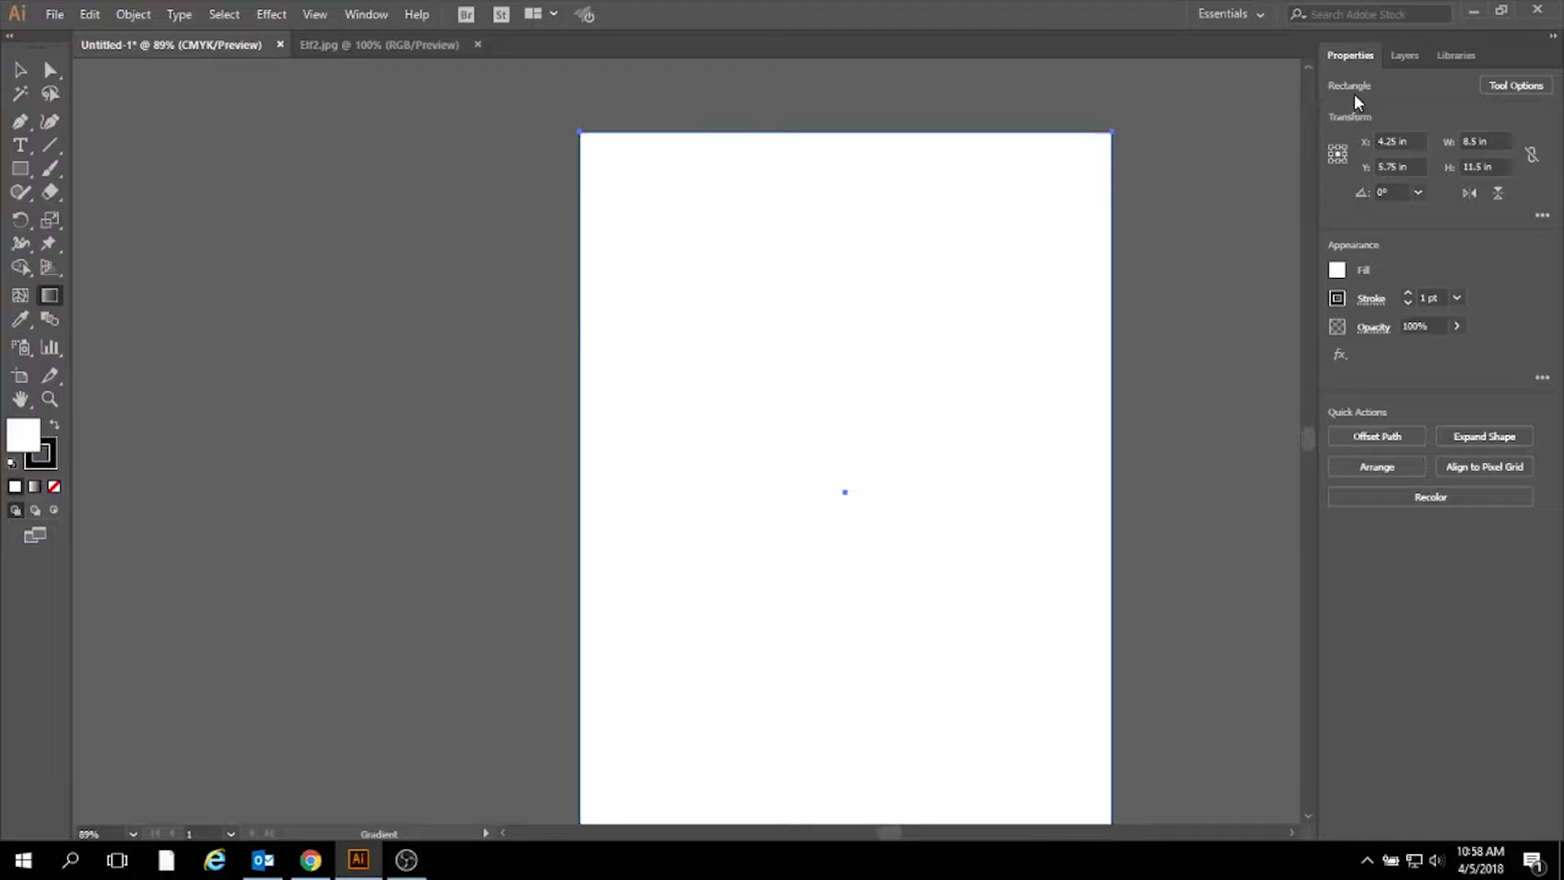
Show the Color panel and dock it at the bottom right of the panels.
click(360, 17)
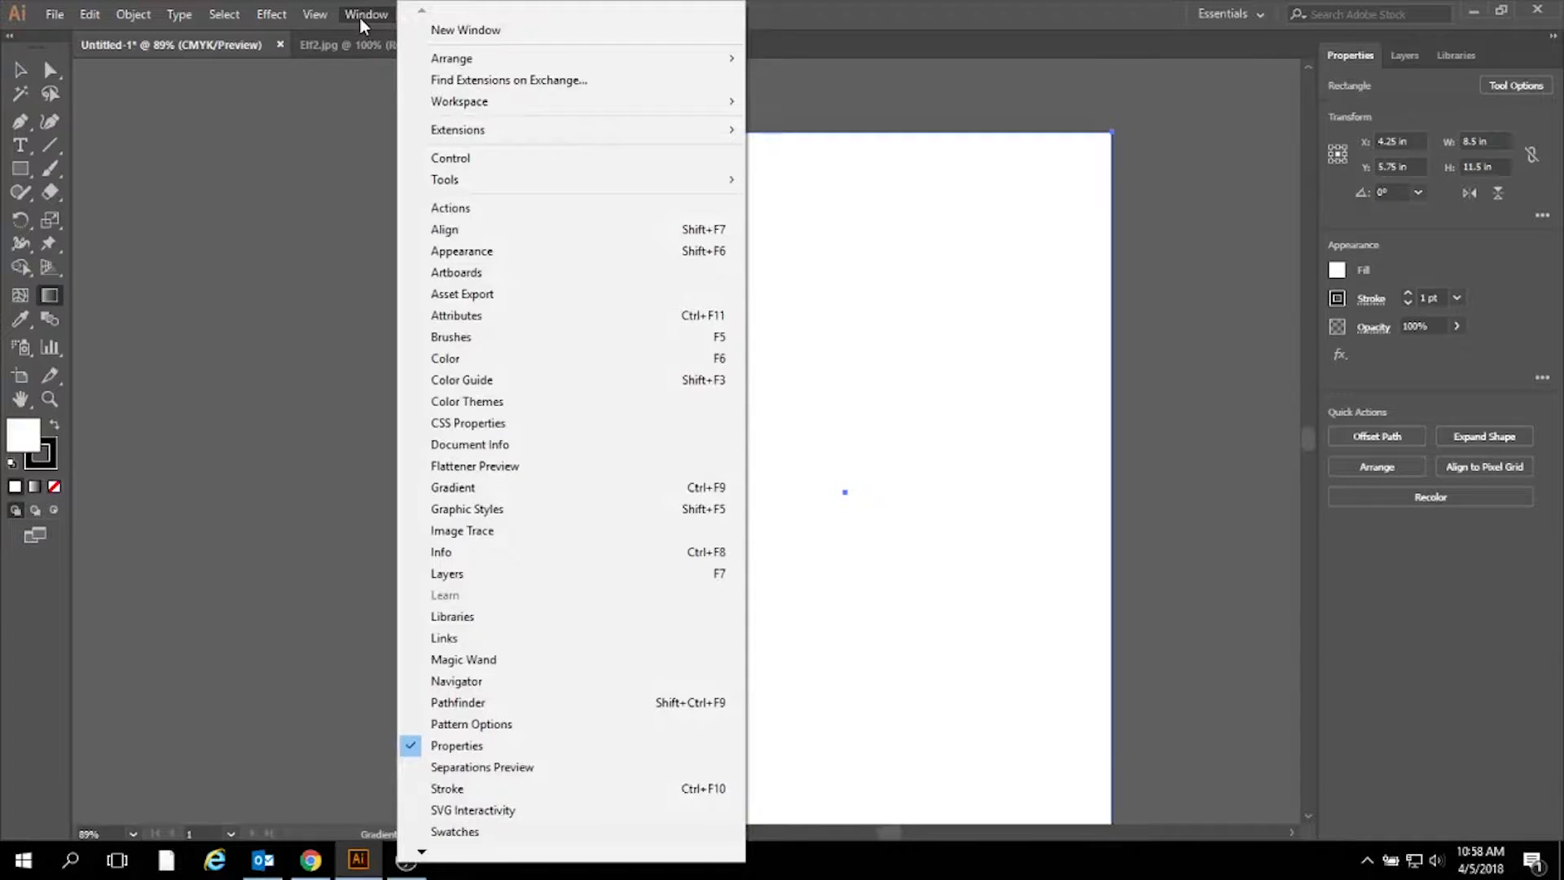
click(515, 359)
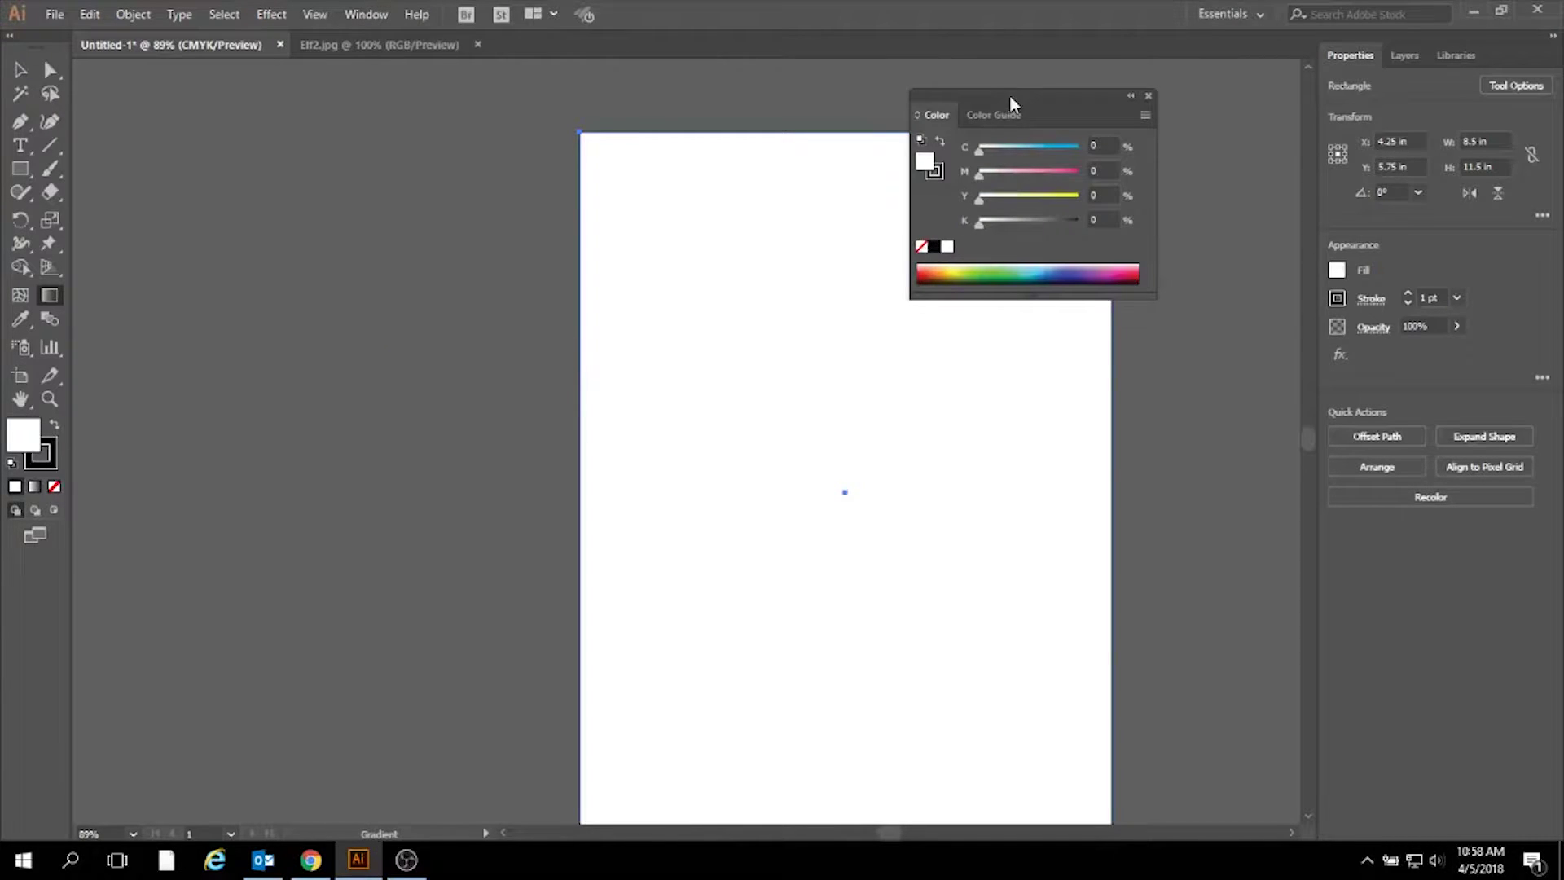
drag(1009, 95, 1421, 533)
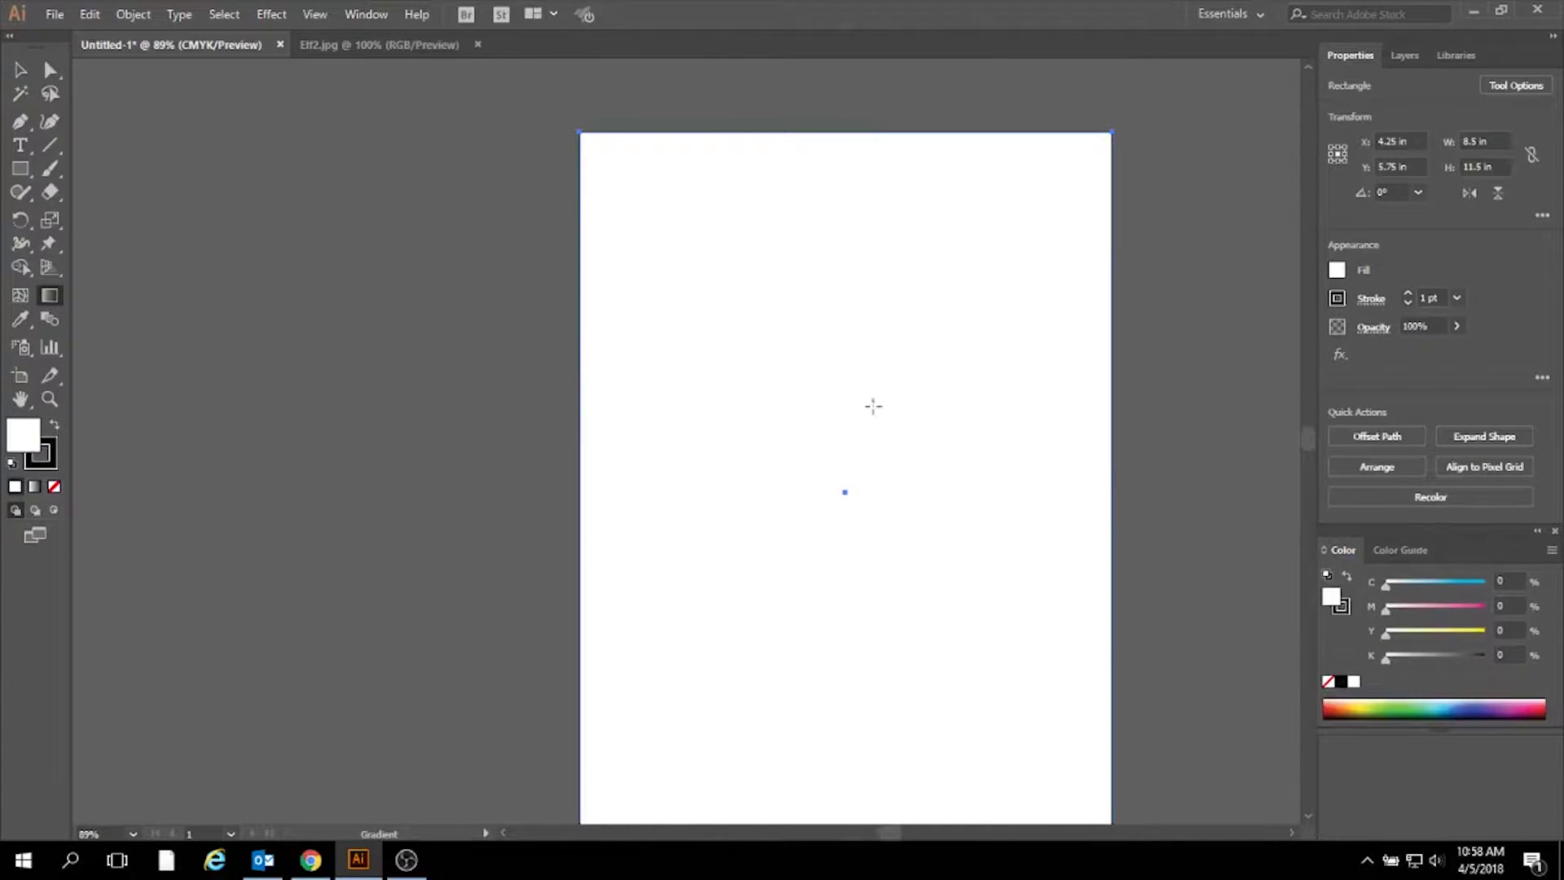
Fill the rectangle with pale sky blue (C 42.75%, Y 3.92%) from the Color spectrum.
click(51, 296)
click(1421, 704)
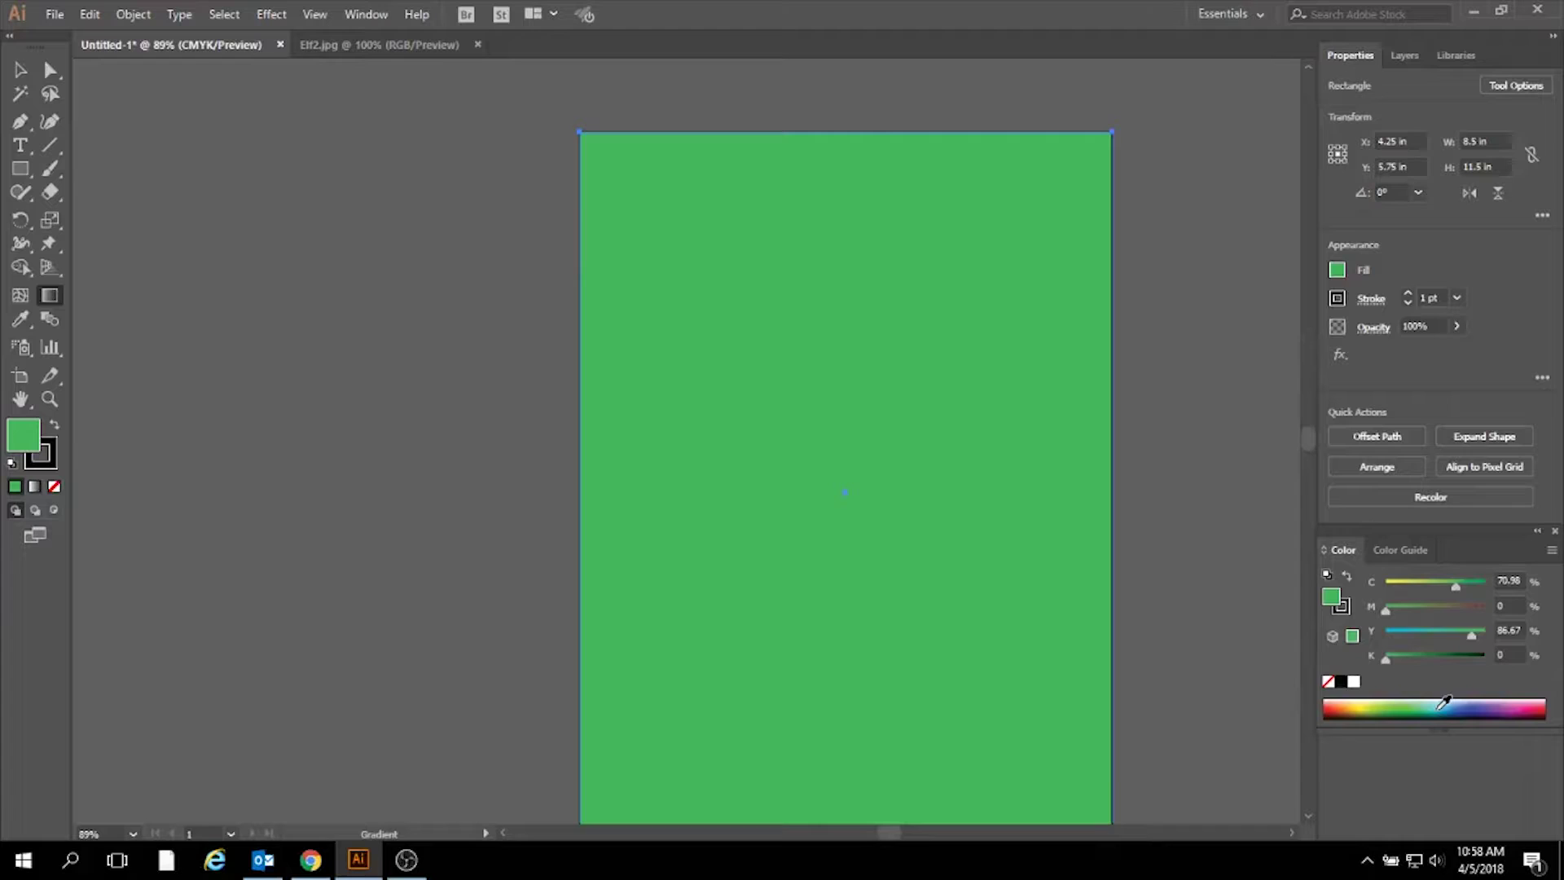
click(1441, 706)
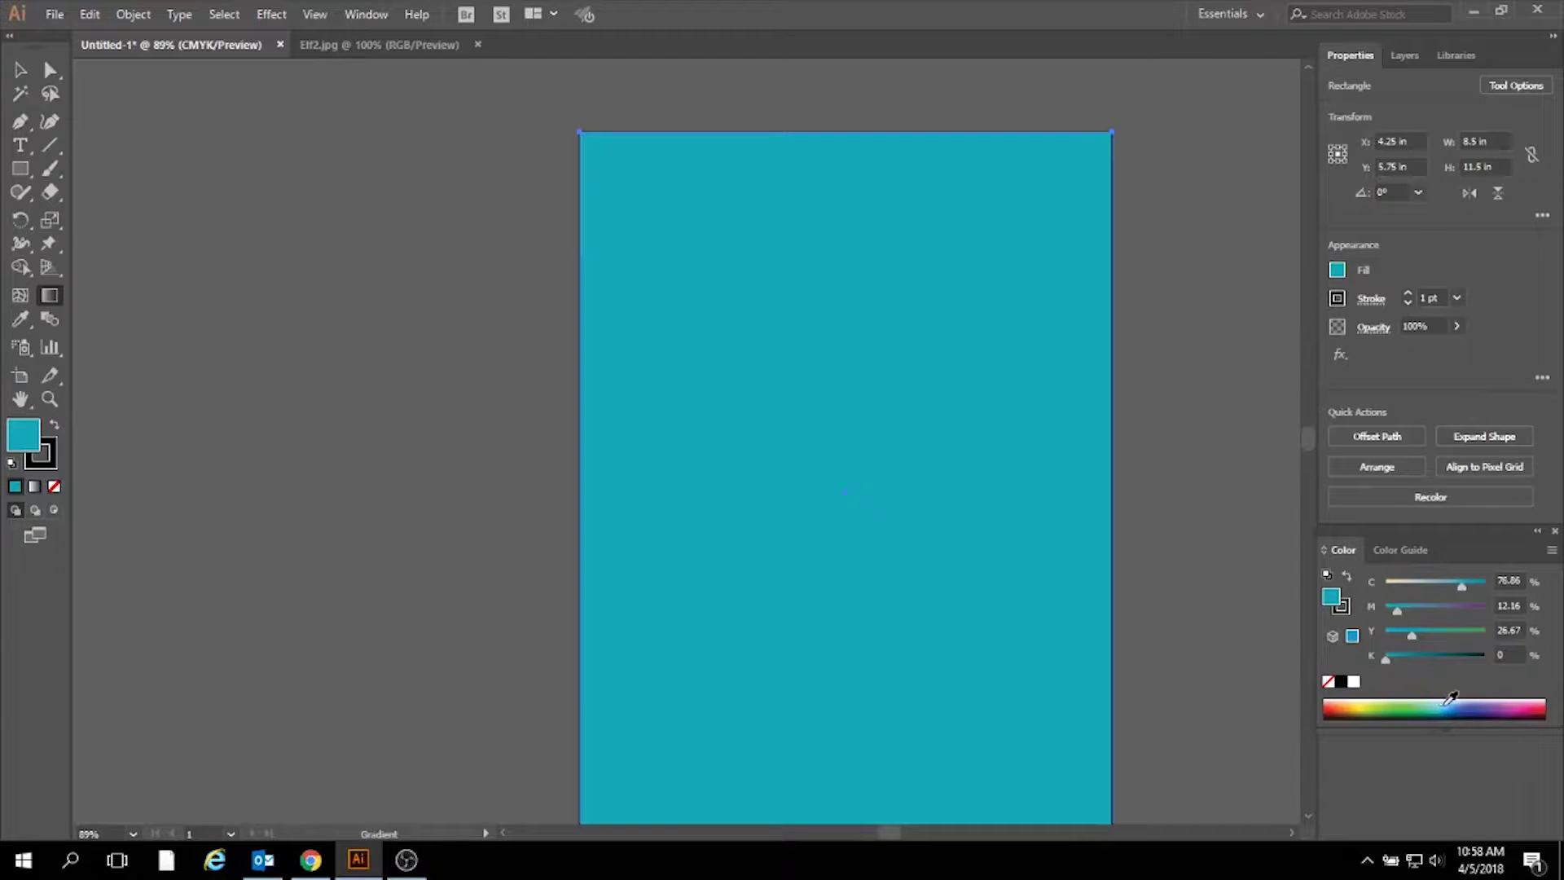
click(1448, 703)
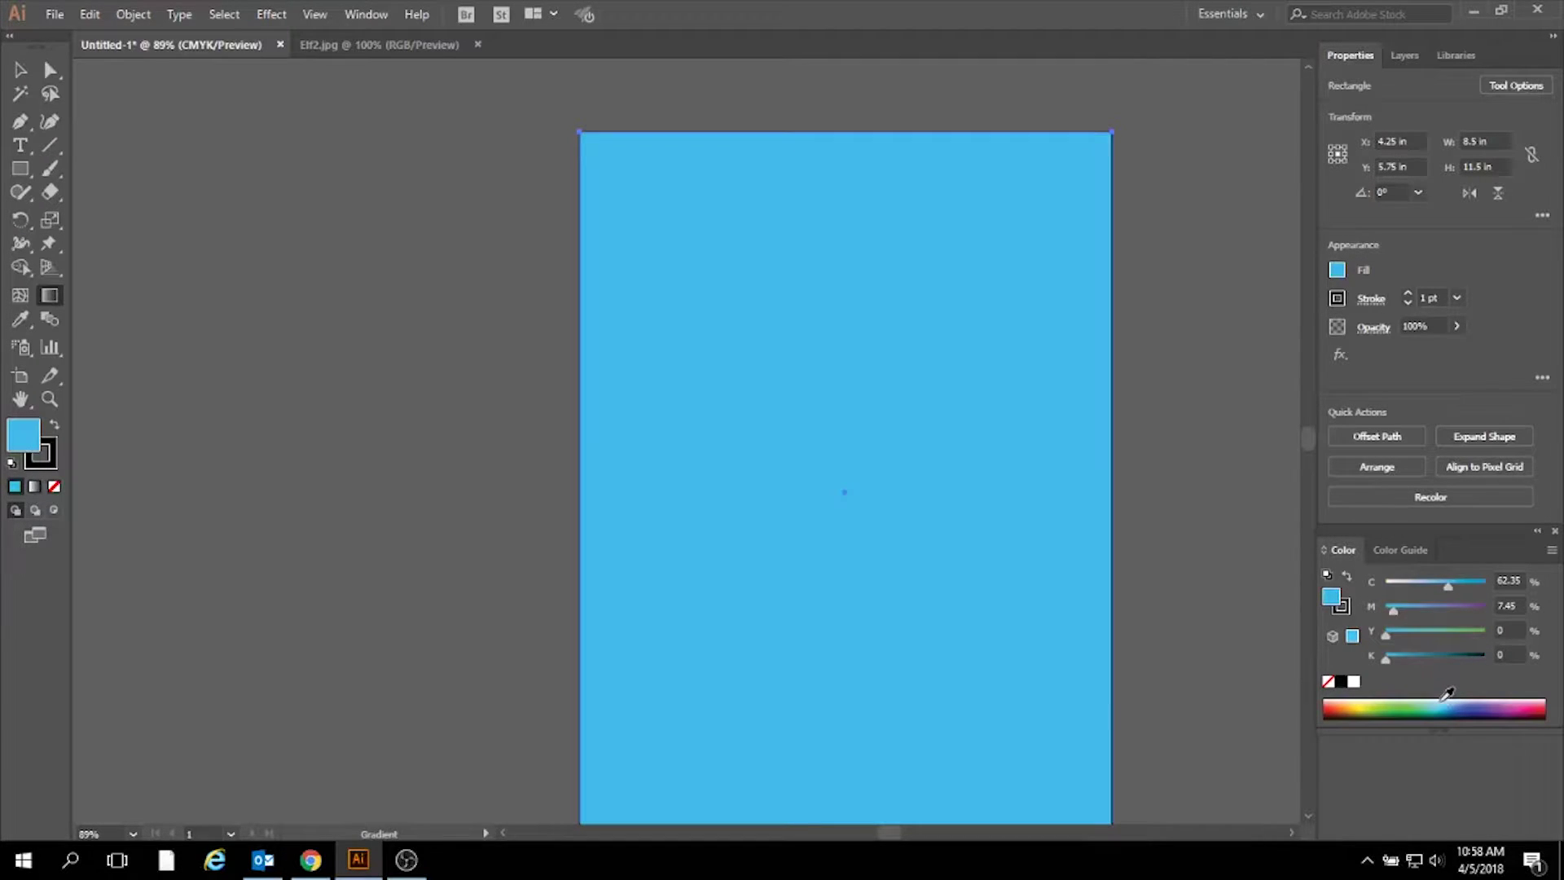
click(1446, 700)
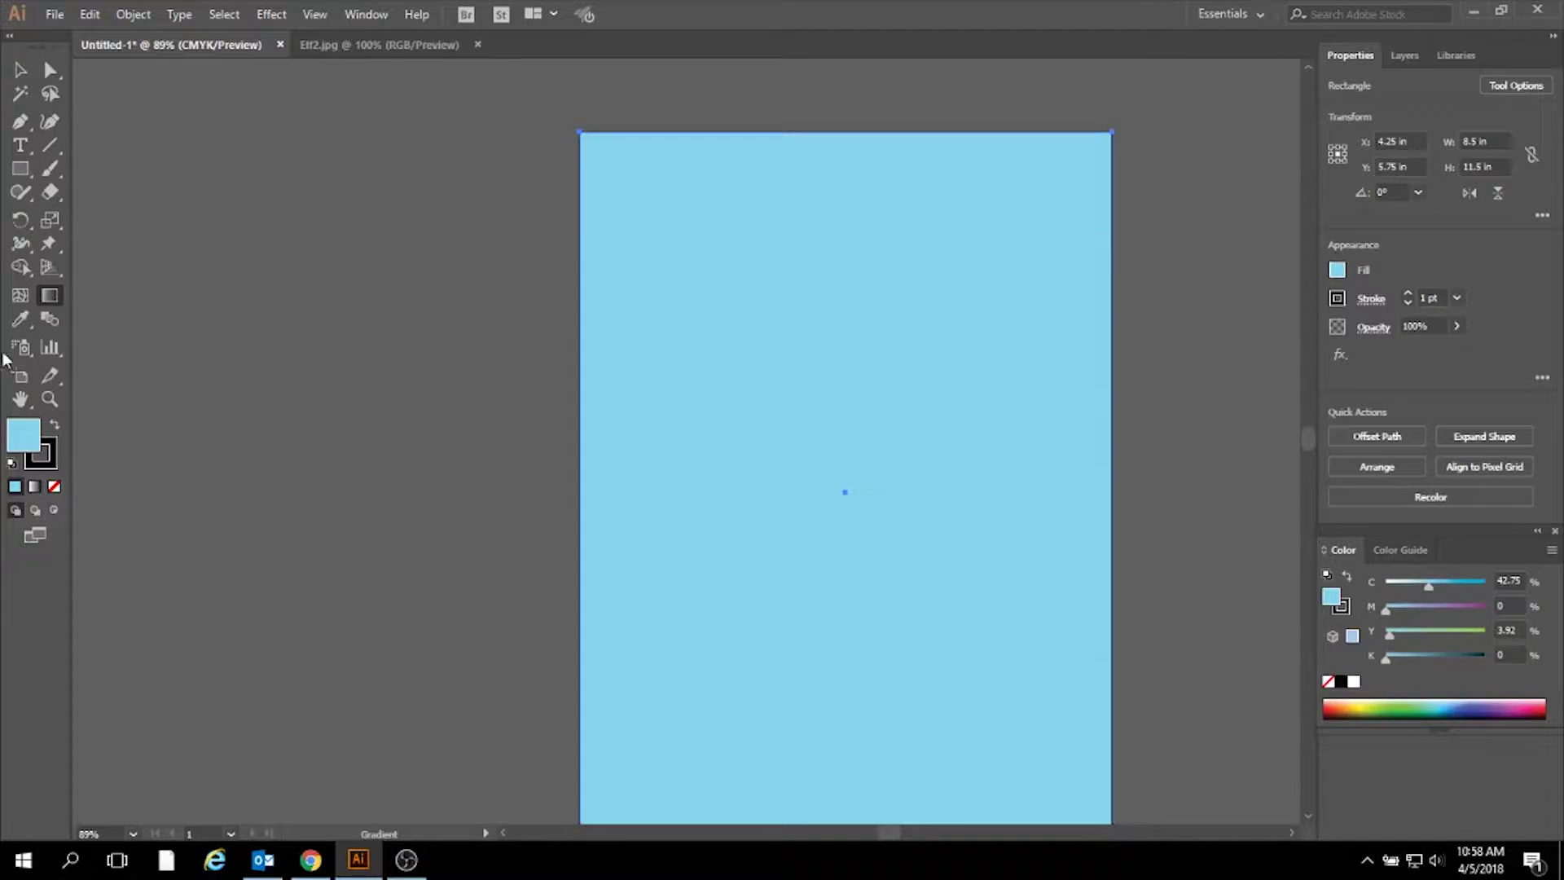
Move the Gradient panel off the artboard and apply a white-to-black linear gradient.
double_click(50, 296)
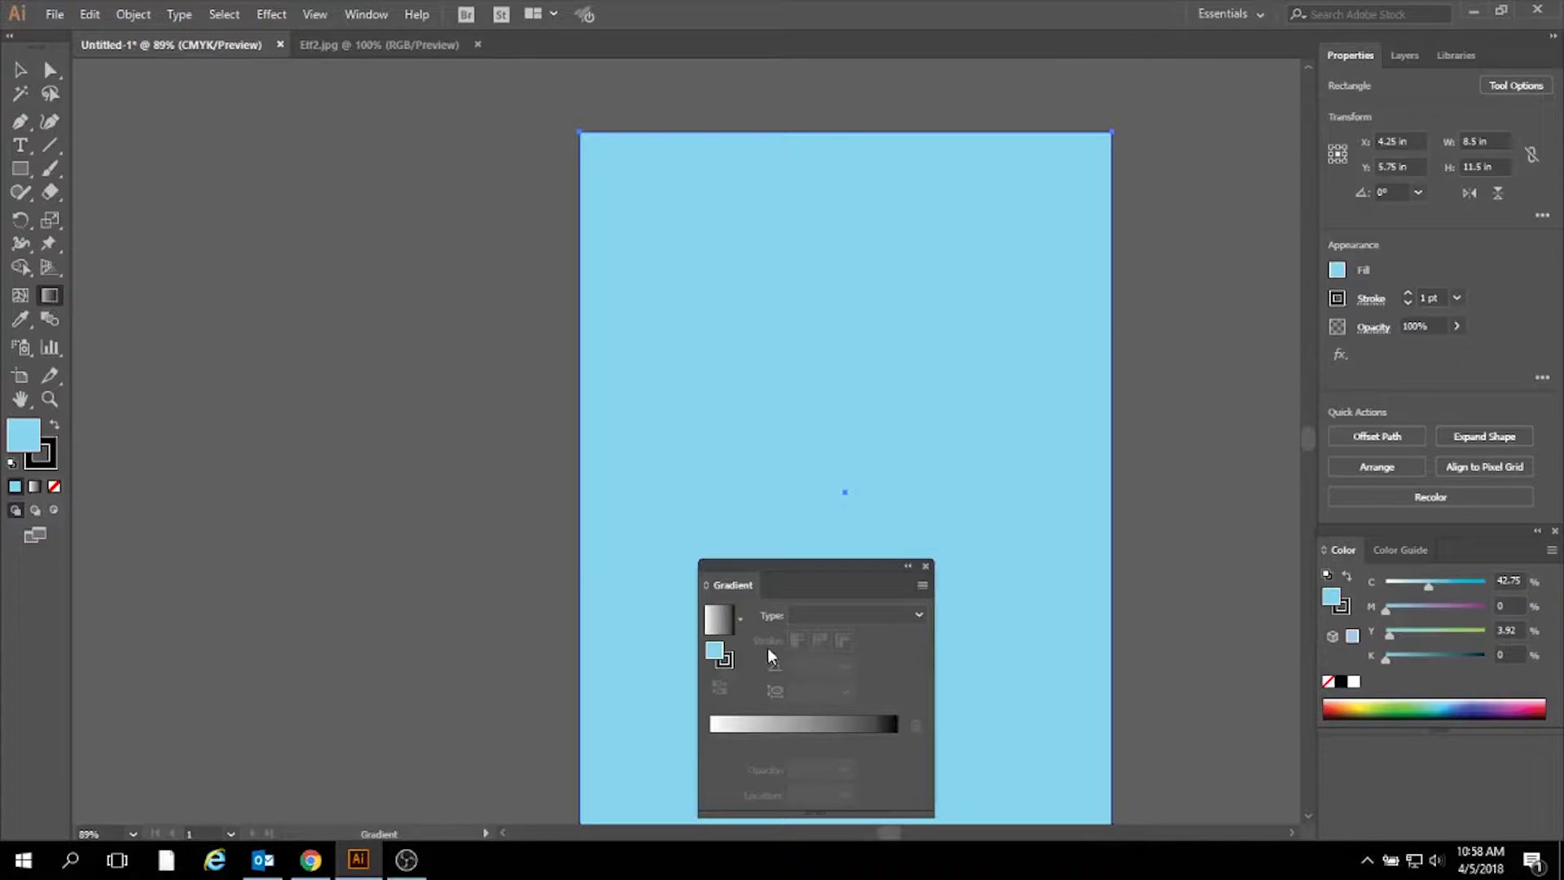
drag(805, 576, 1218, 210)
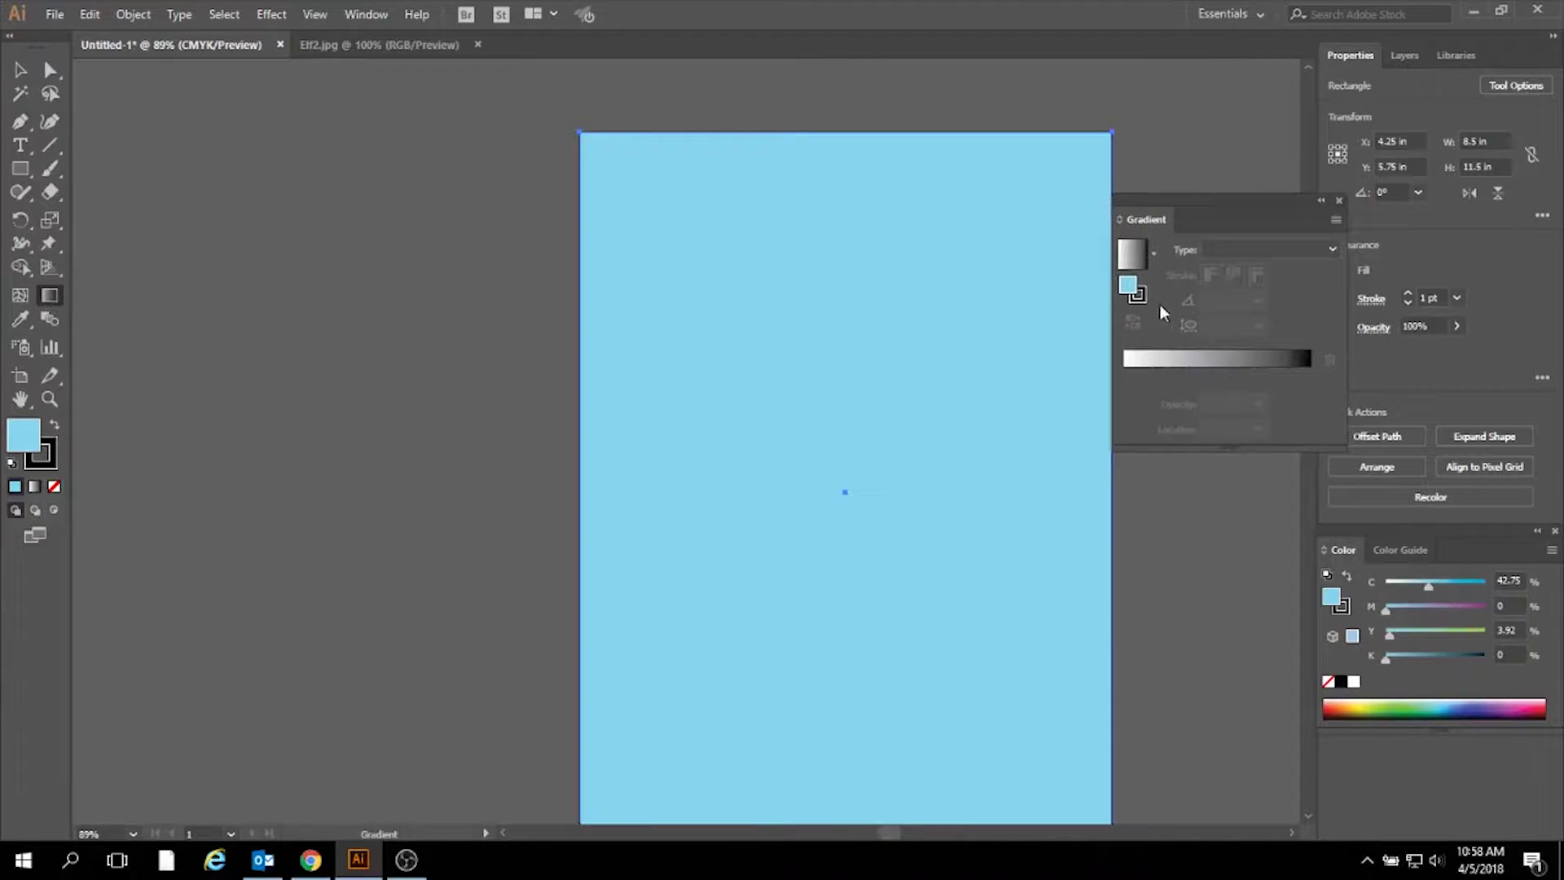
click(1137, 253)
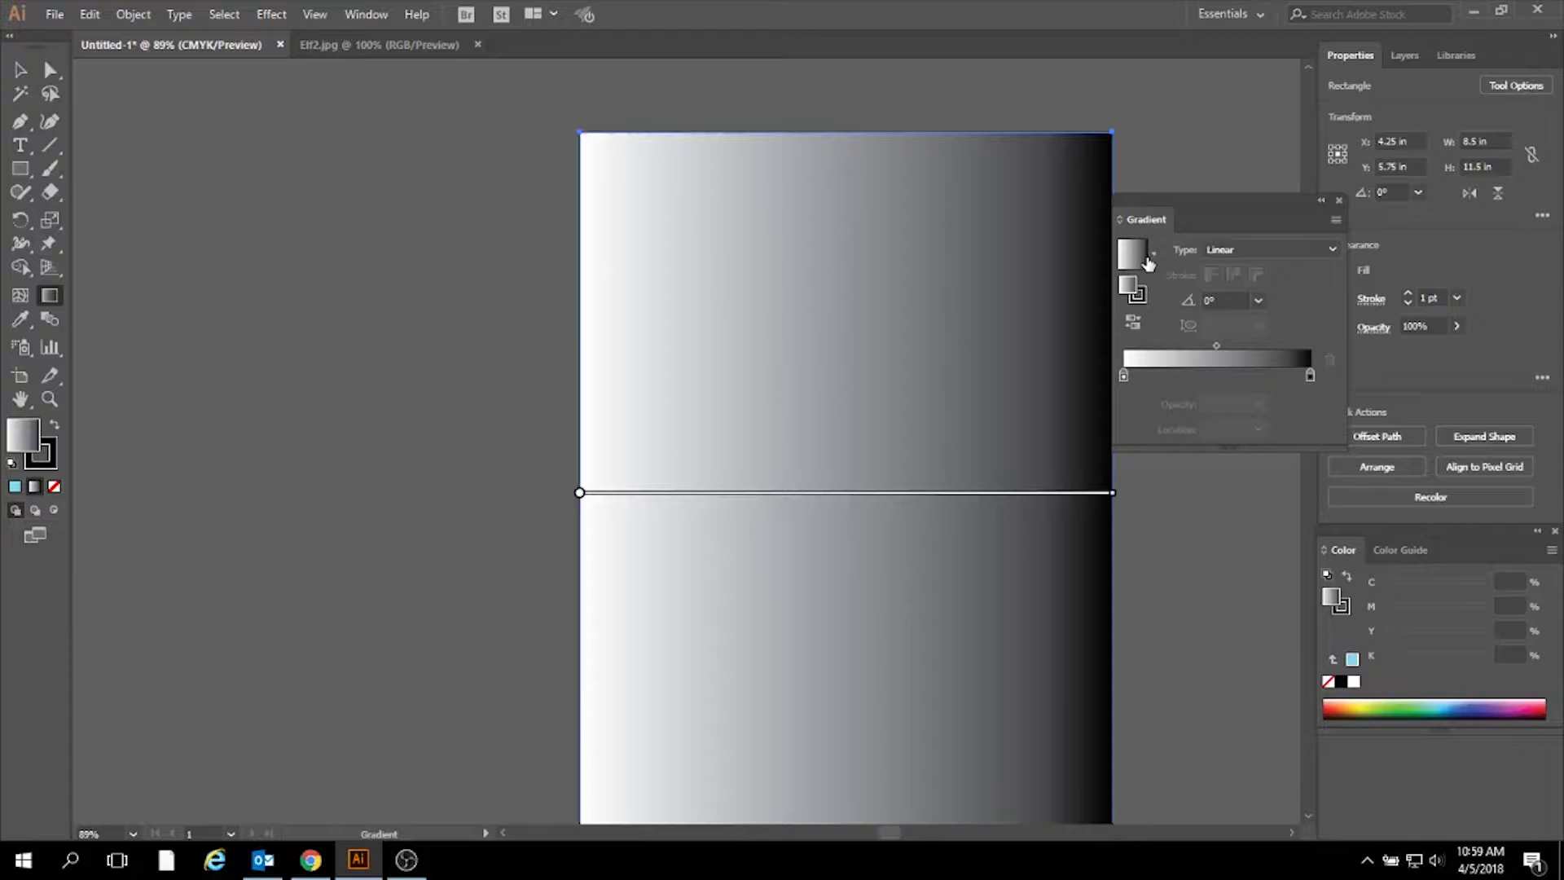
click(1310, 376)
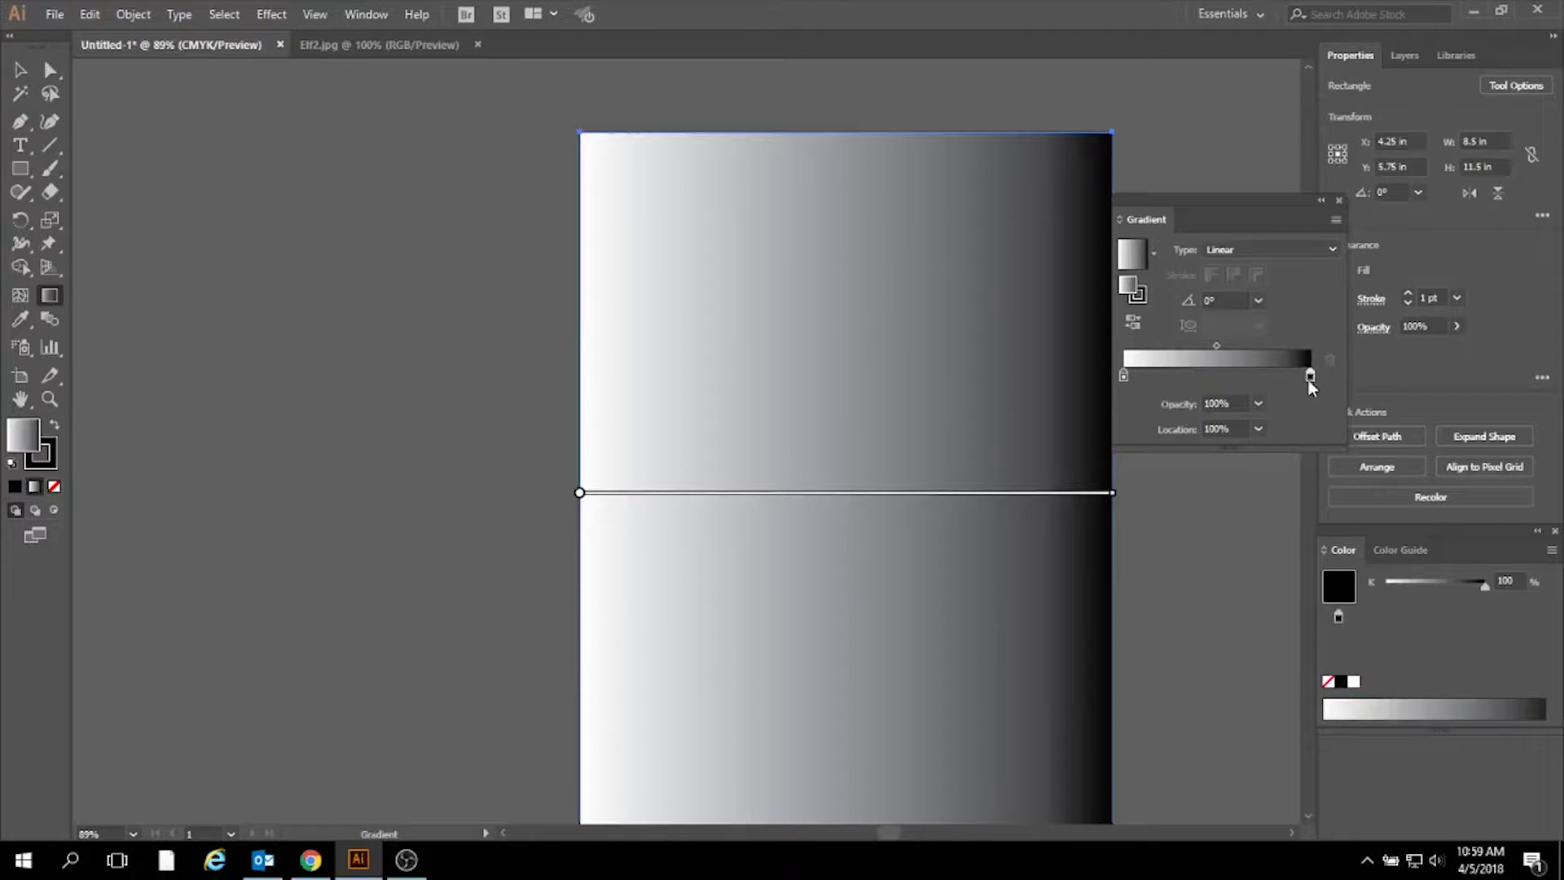
click(1346, 582)
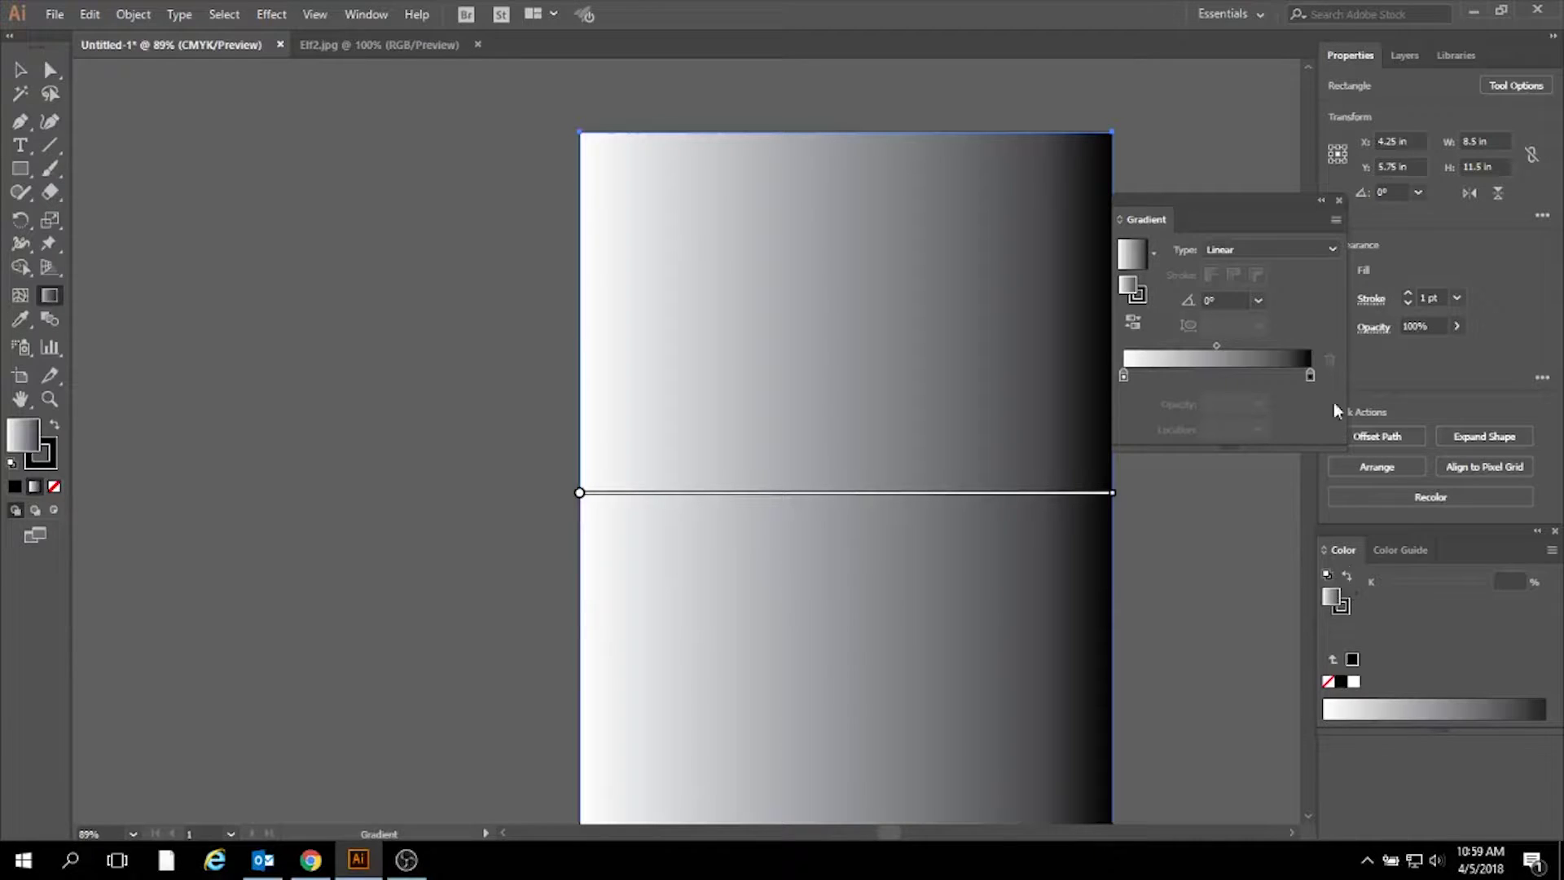
Change the gradient's right stop to the blue swatch, keeping opacity at 100%.
double_click(1311, 376)
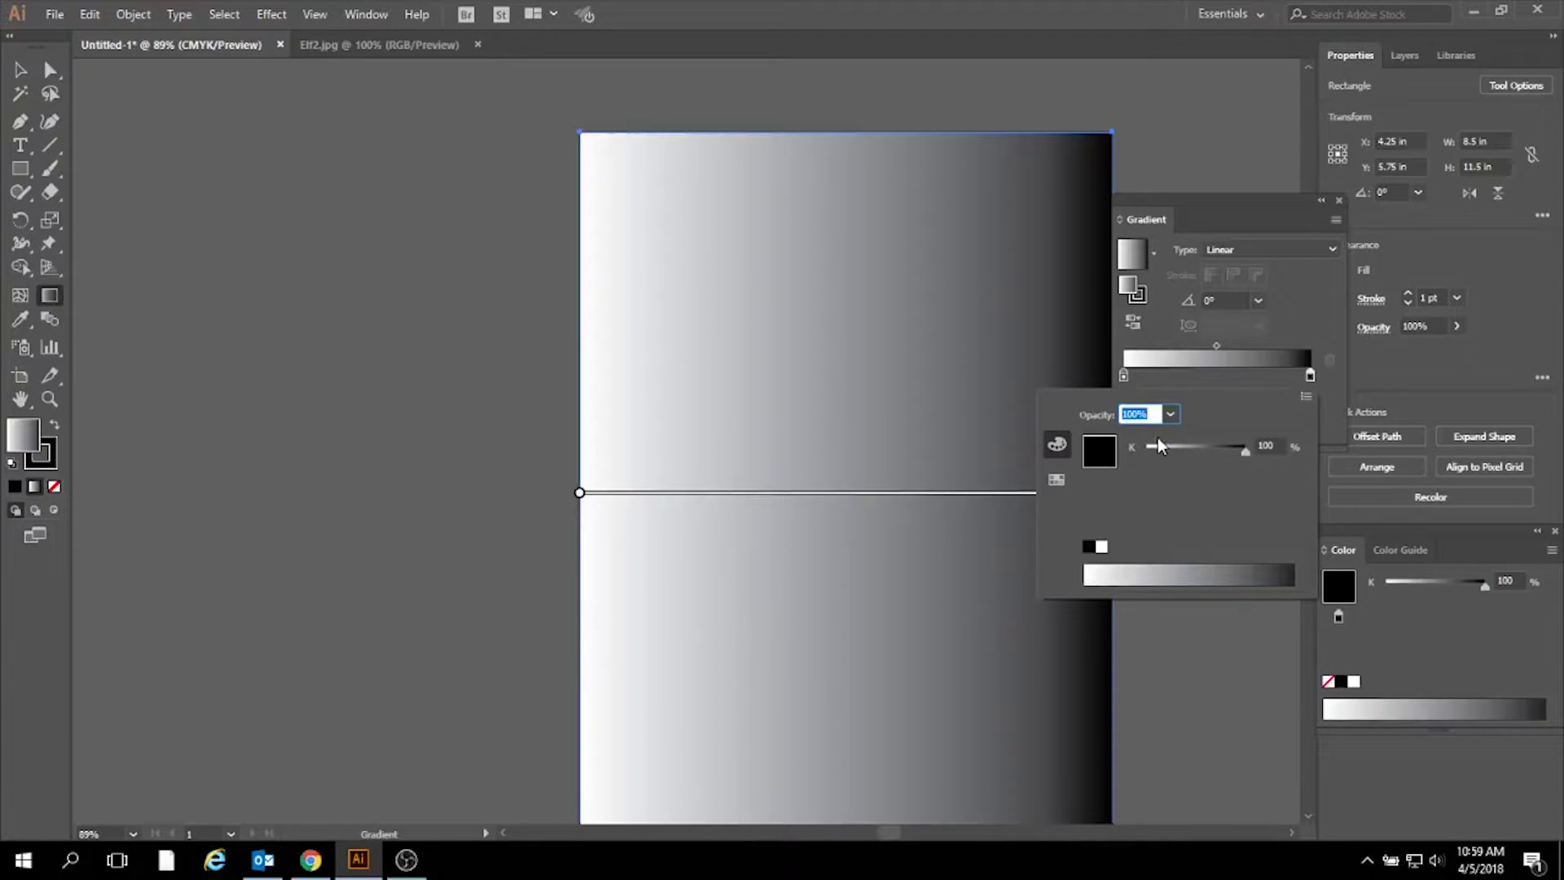
click(1057, 479)
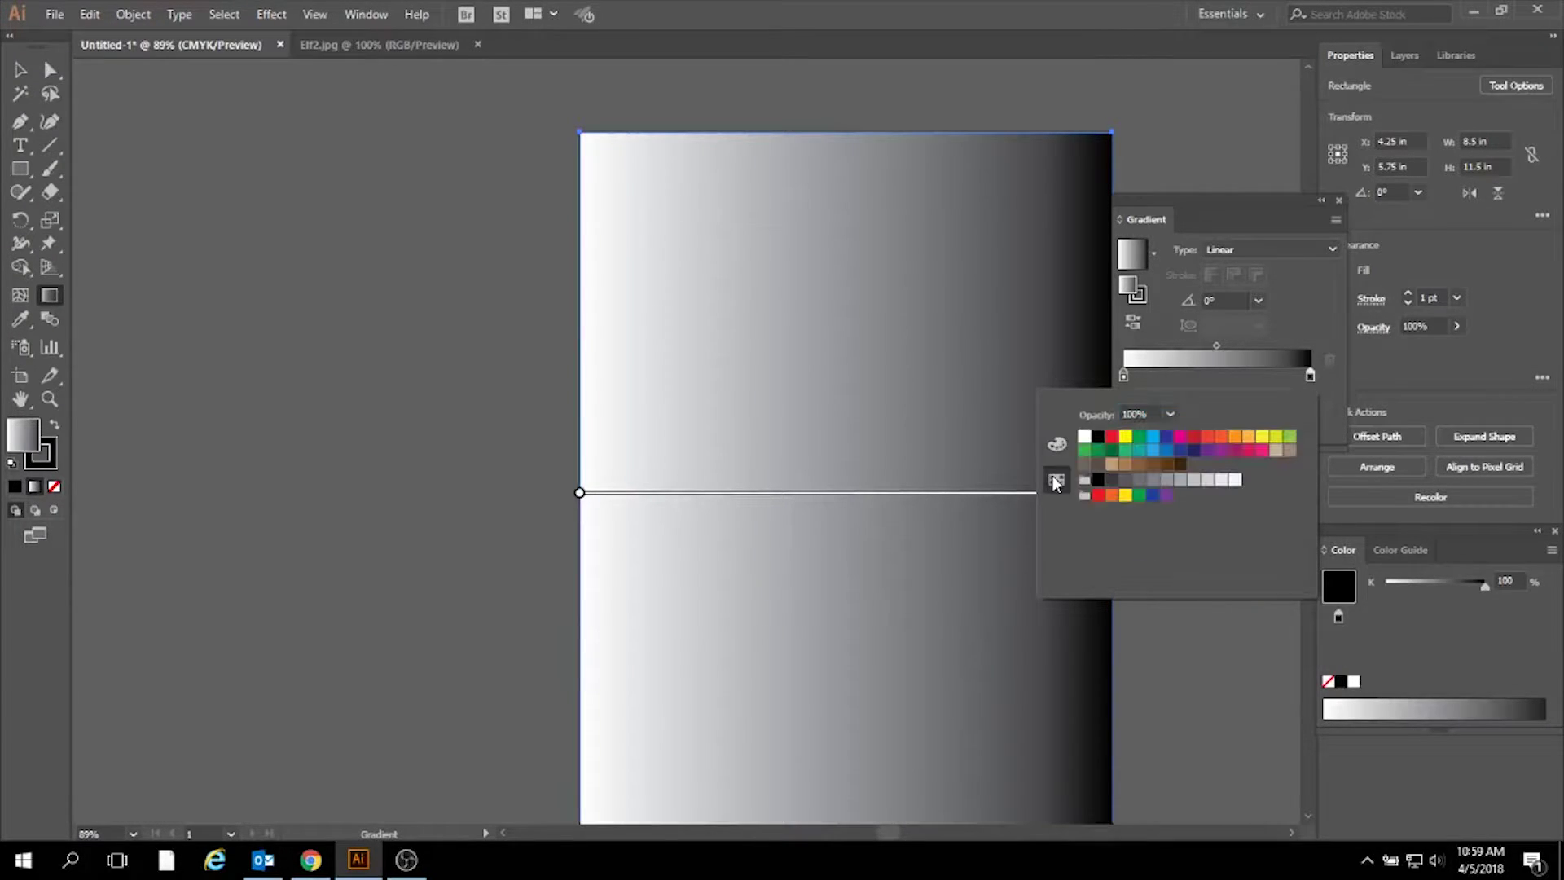
click(1153, 450)
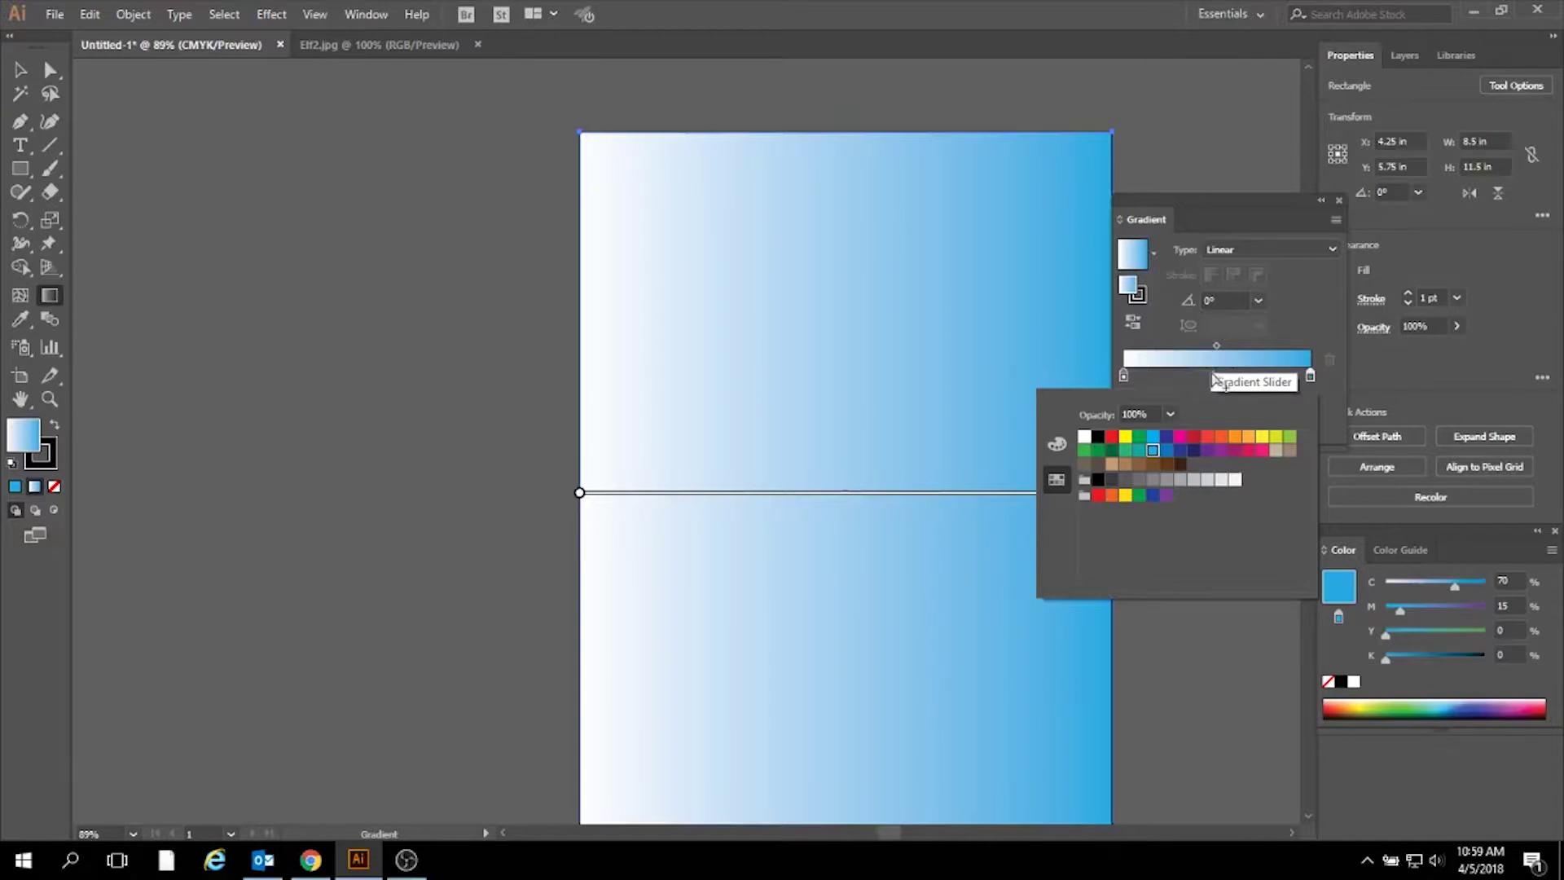
click(1310, 376)
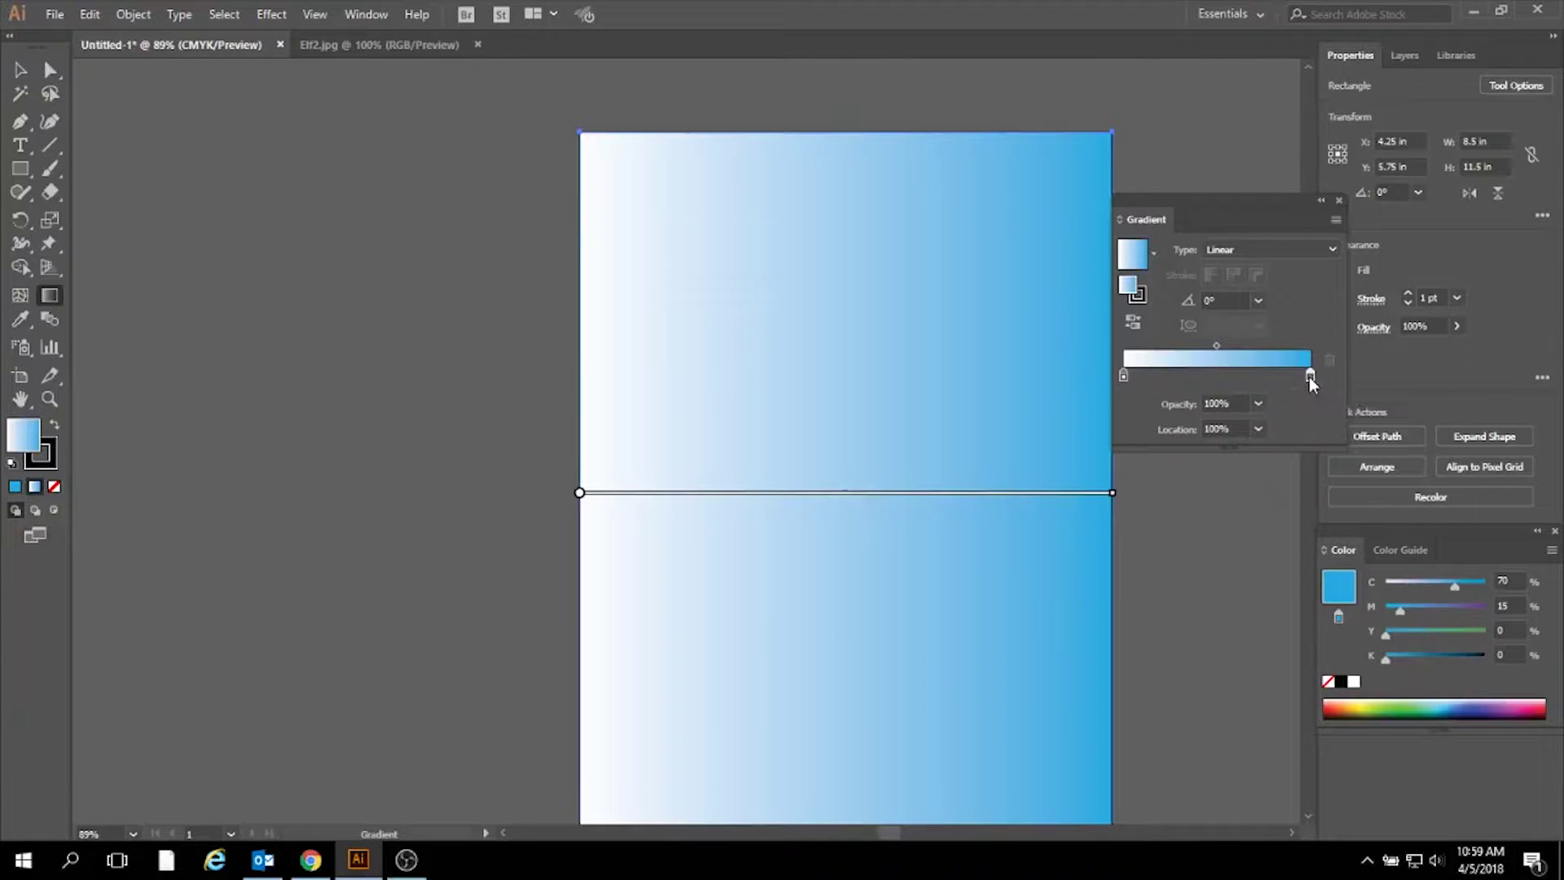
double_click(1309, 375)
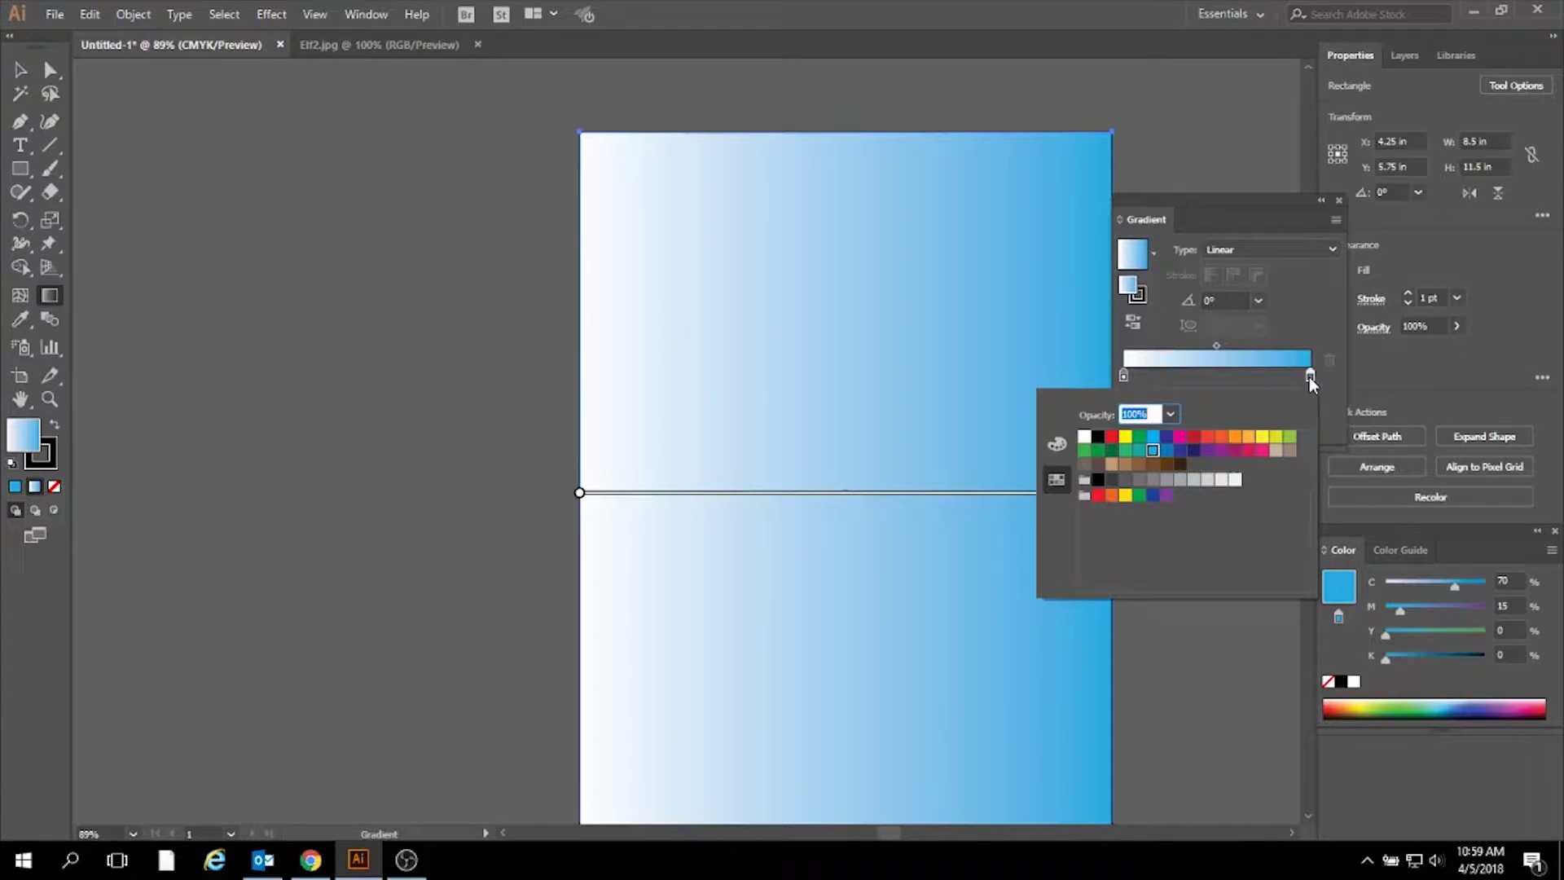
click(1060, 487)
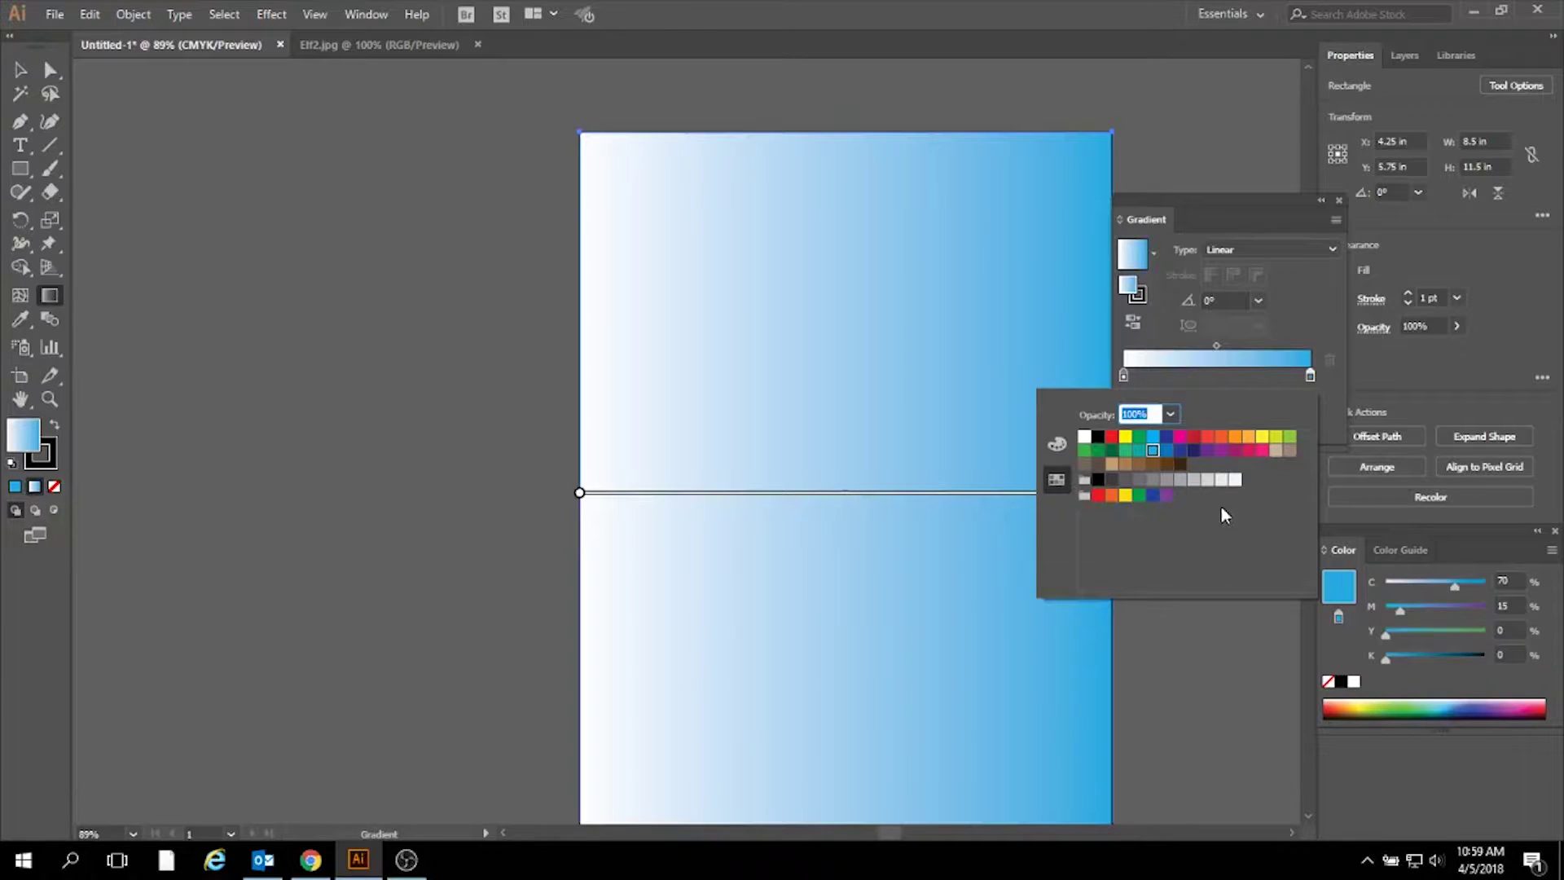
click(1170, 414)
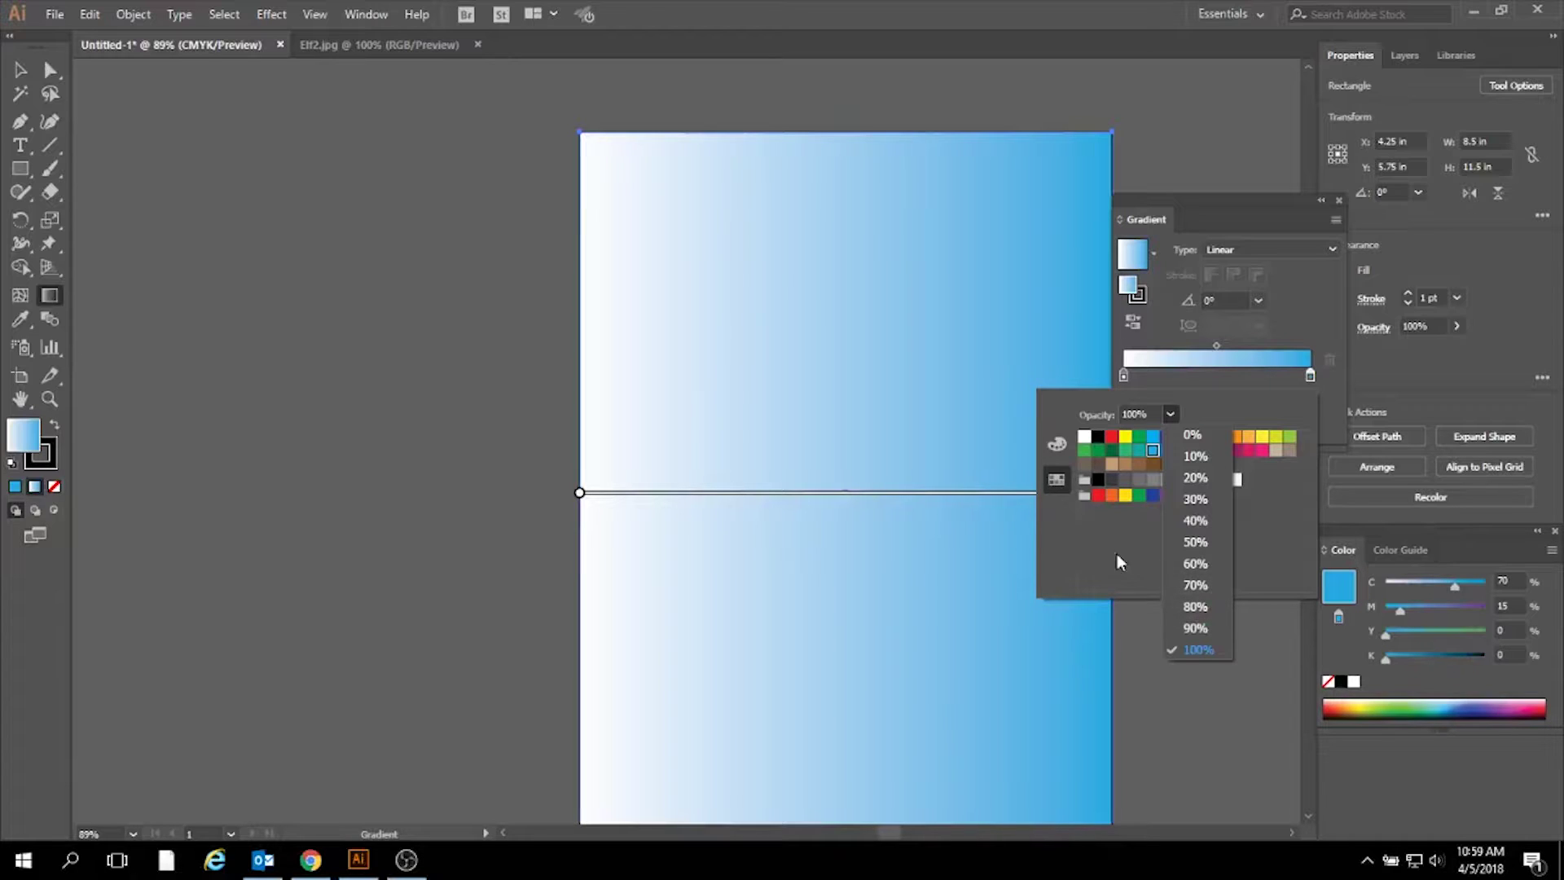
click(1288, 510)
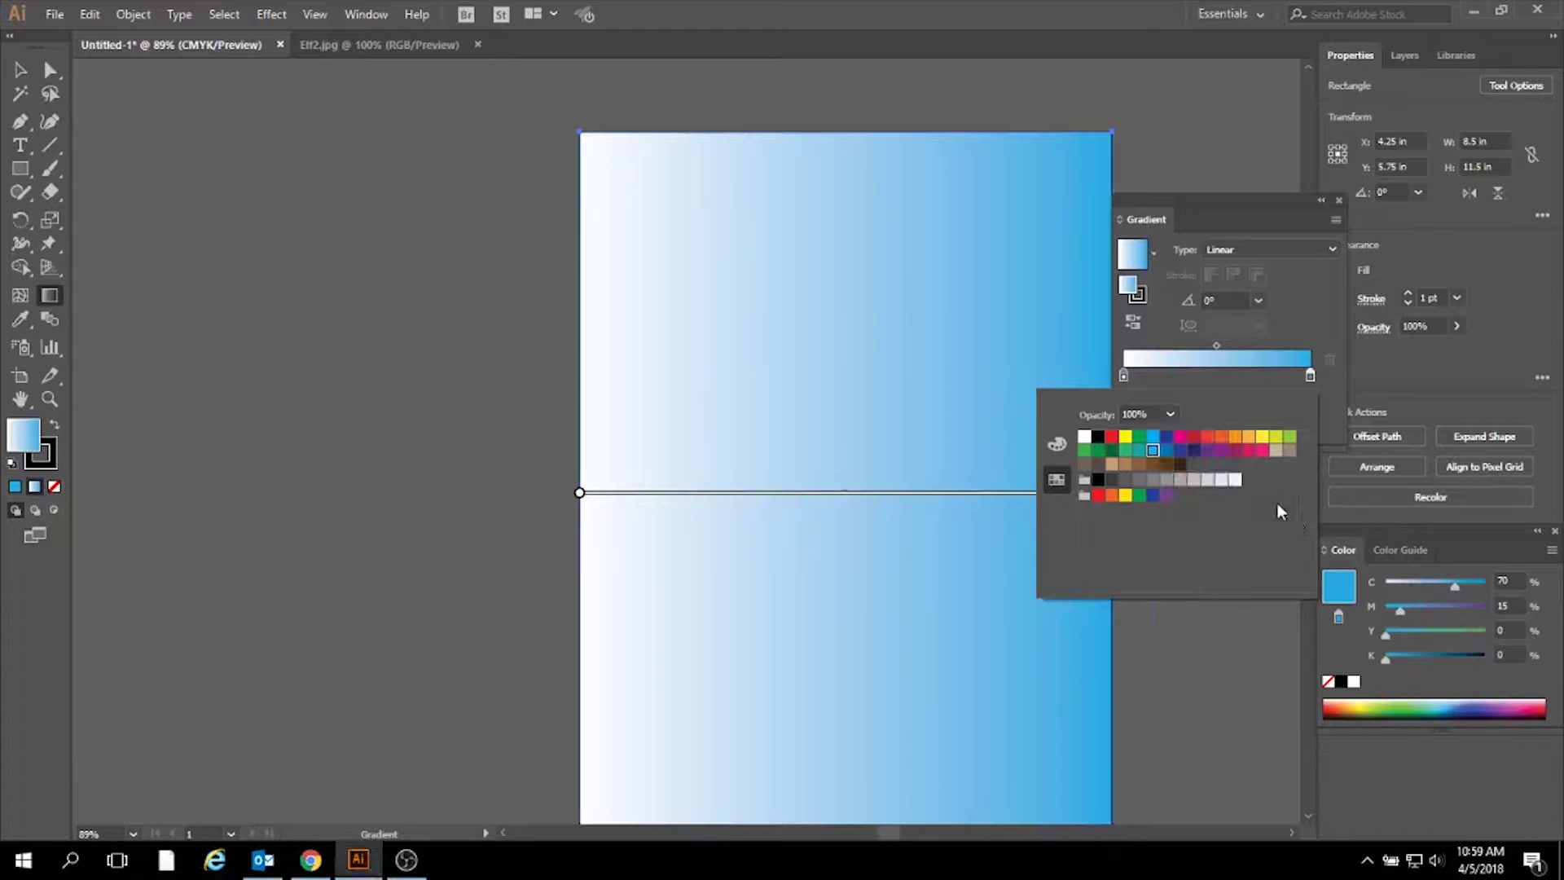
click(1157, 256)
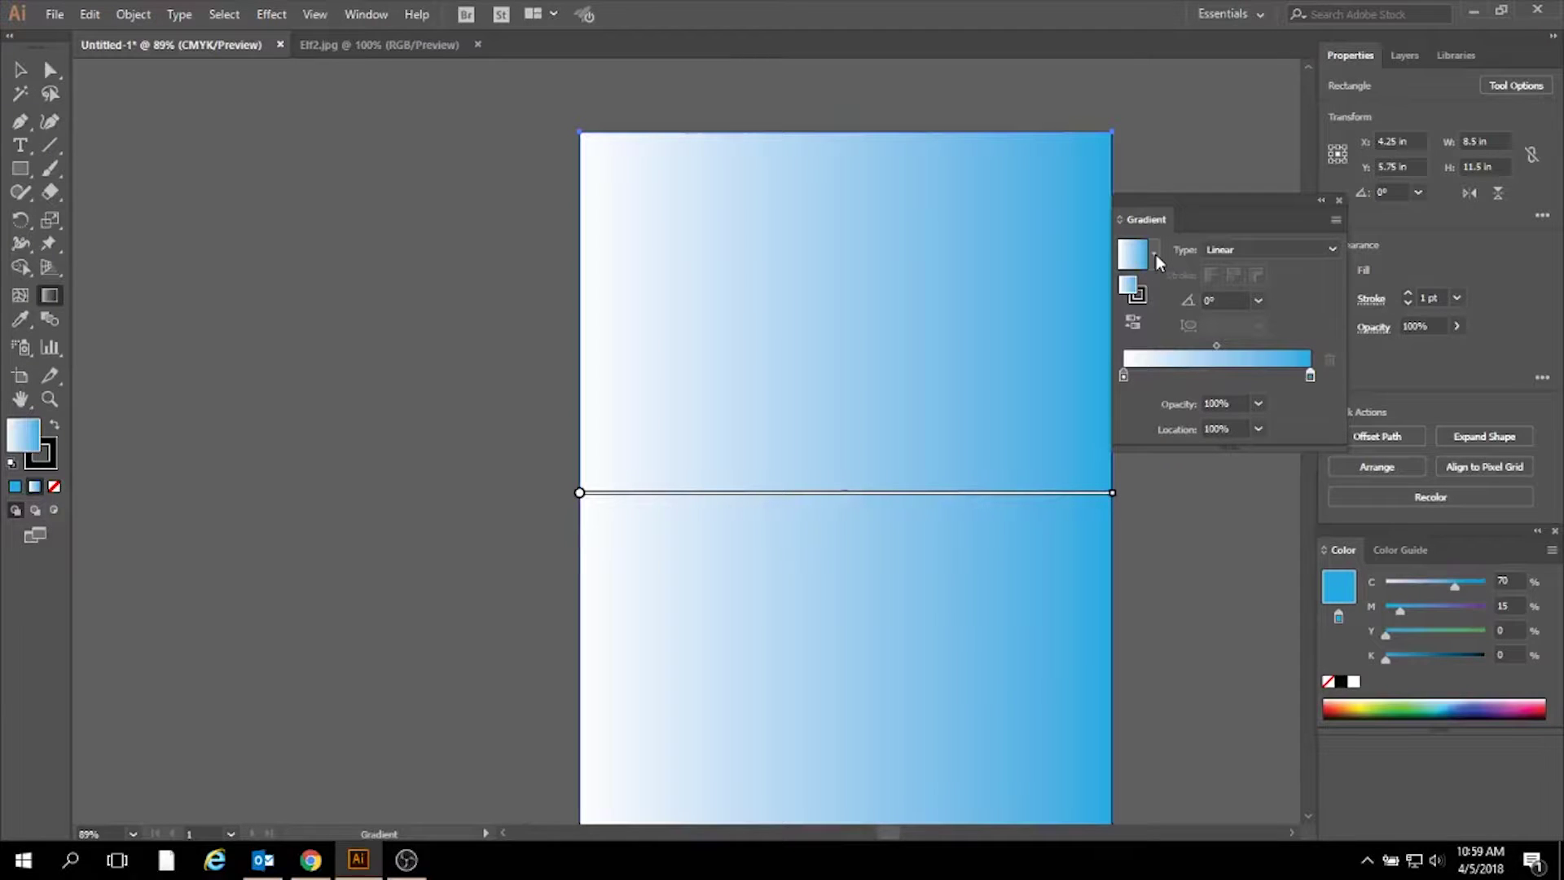
Apply the Super Soft Black Vignette radial gradient and make its outer stop blue.
click(1153, 258)
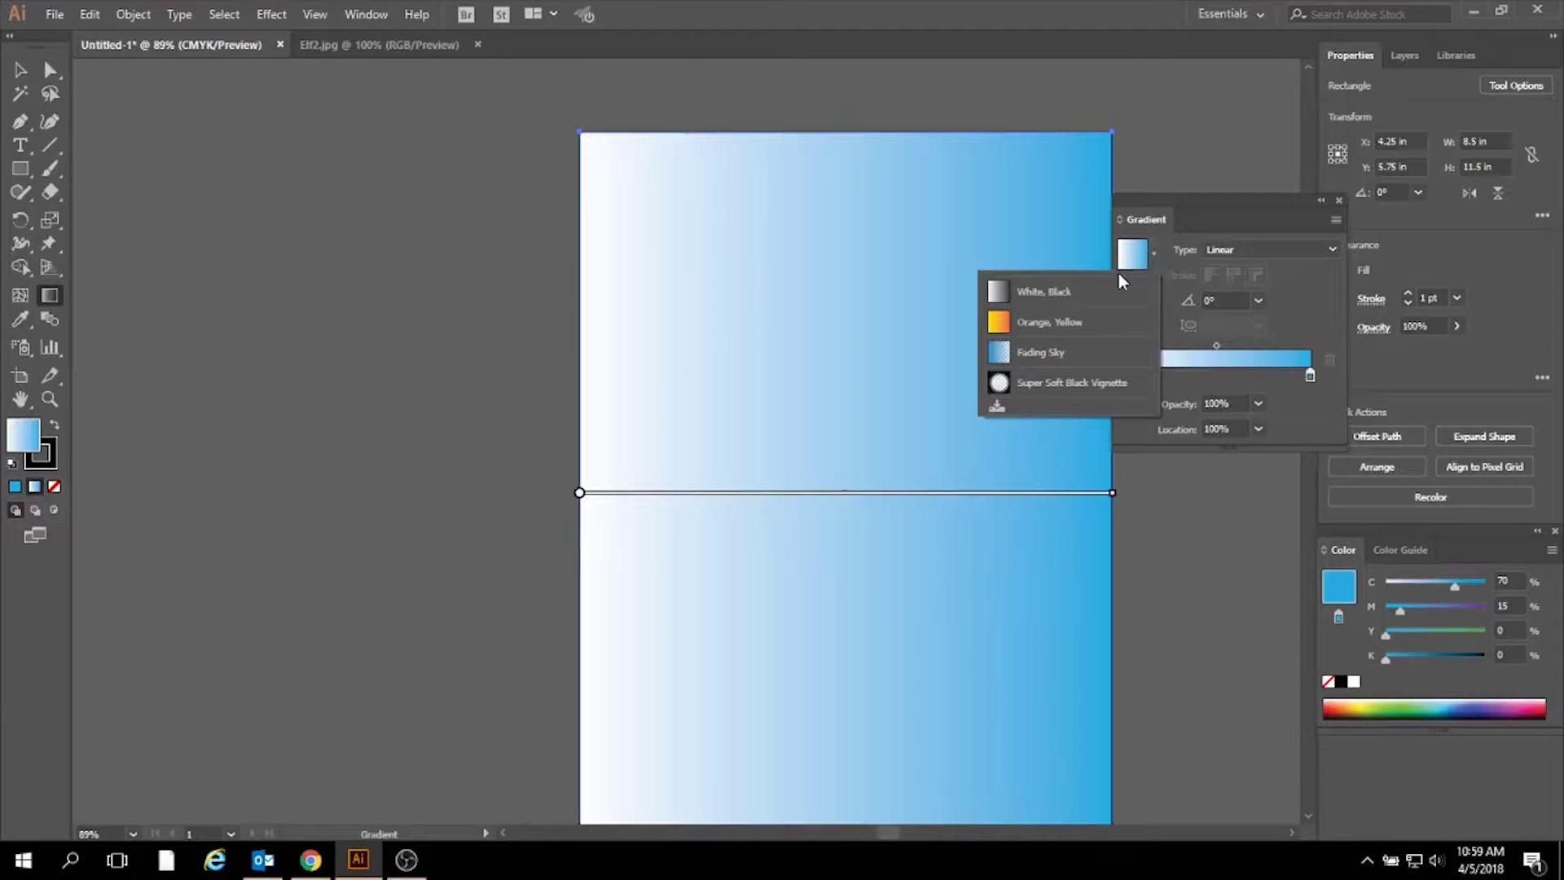
click(1092, 382)
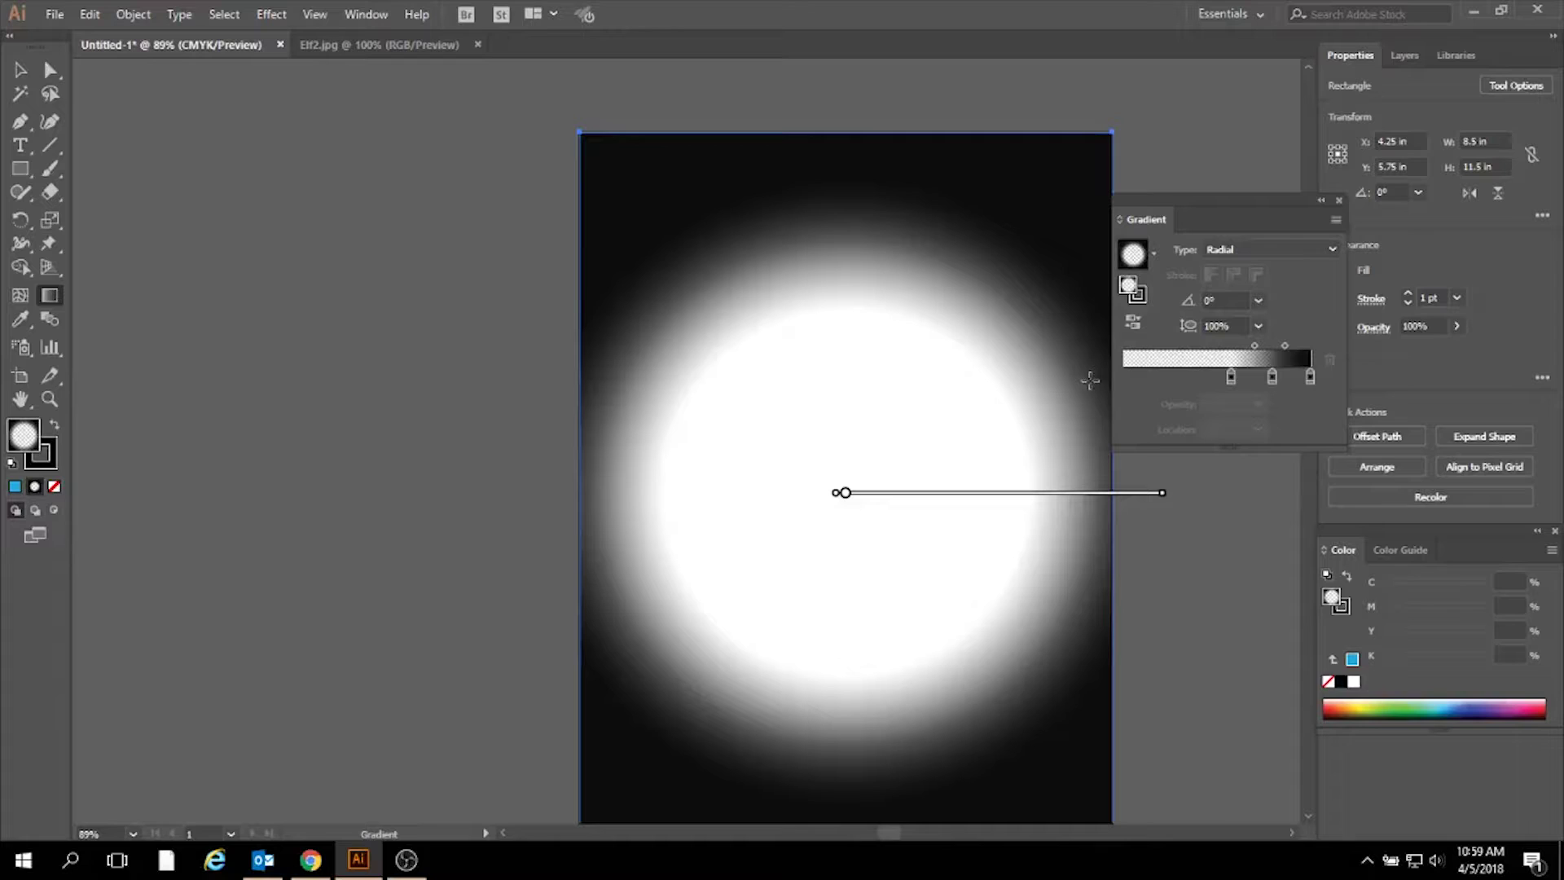
double_click(1310, 378)
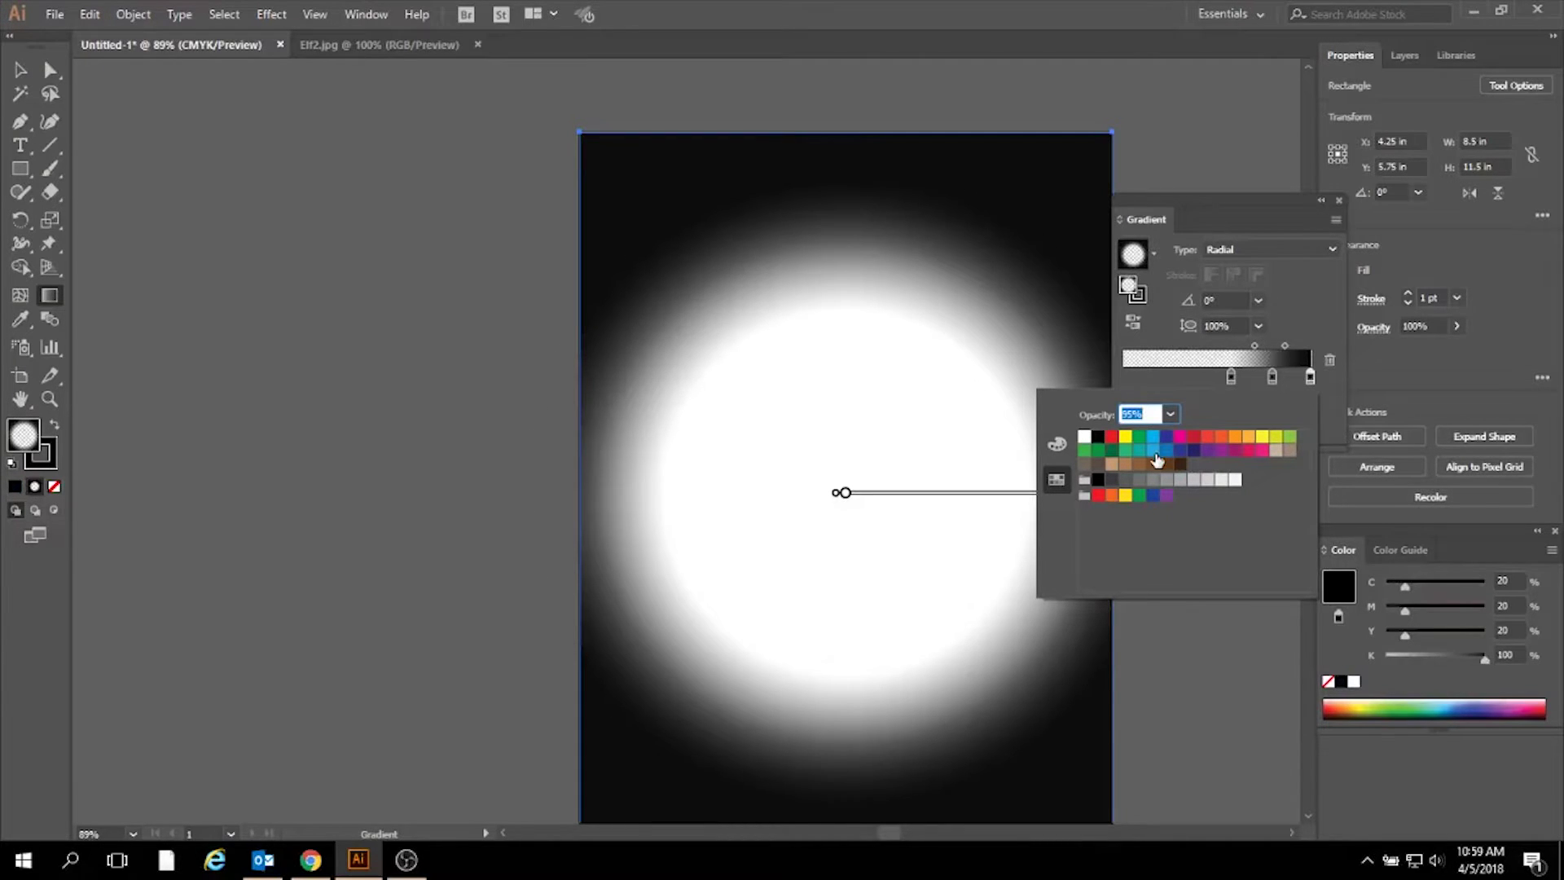
click(1154, 453)
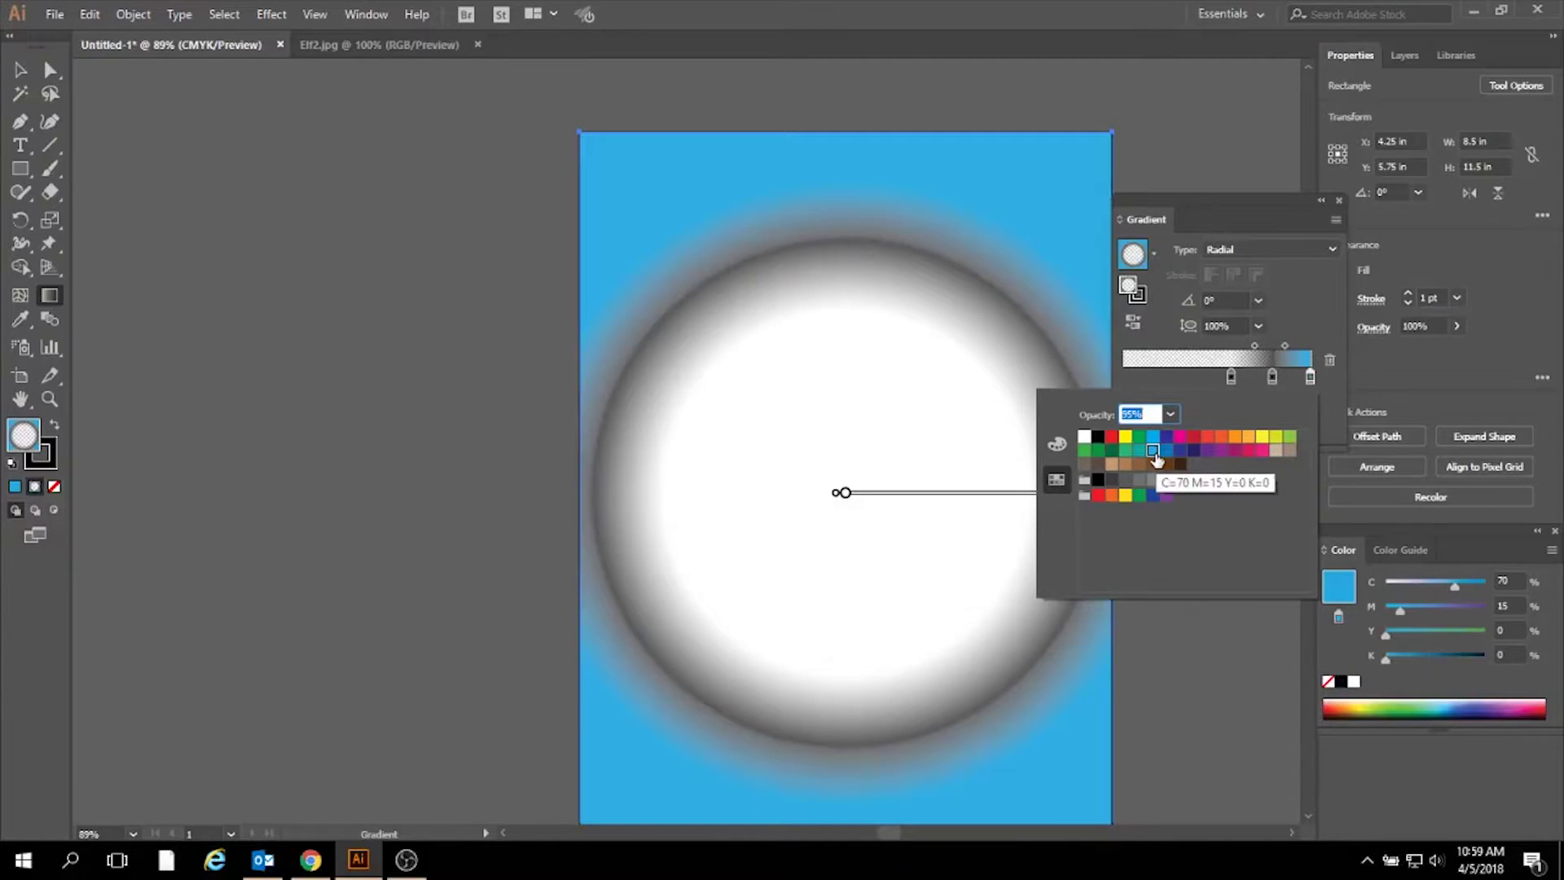
key(Escape)
Set the middle gradient stop to blue and the centre stop to white.
double_click(1273, 378)
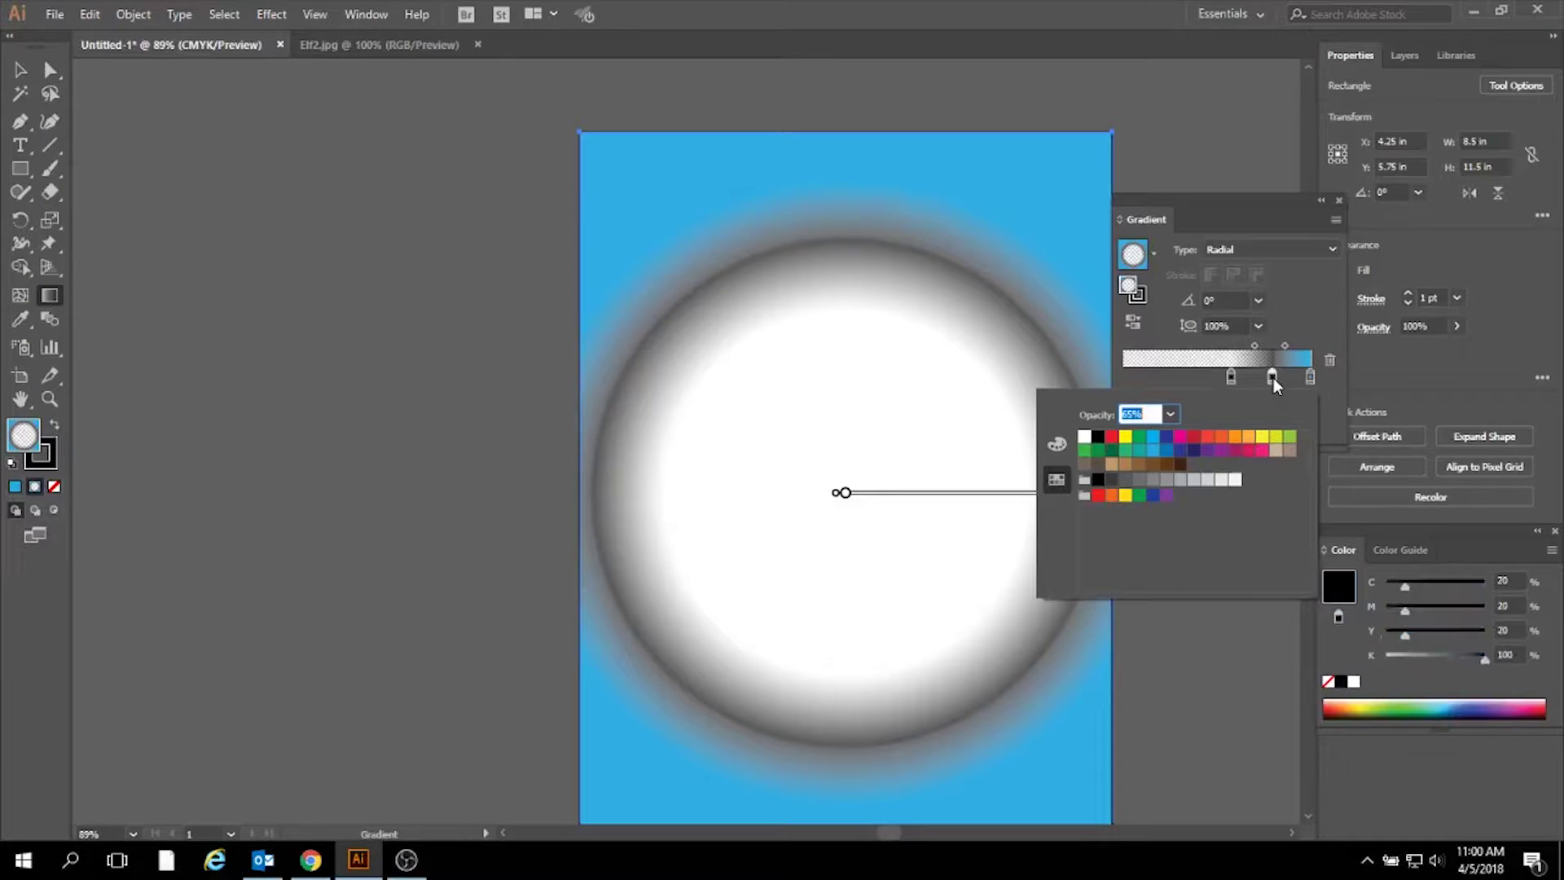
click(1154, 452)
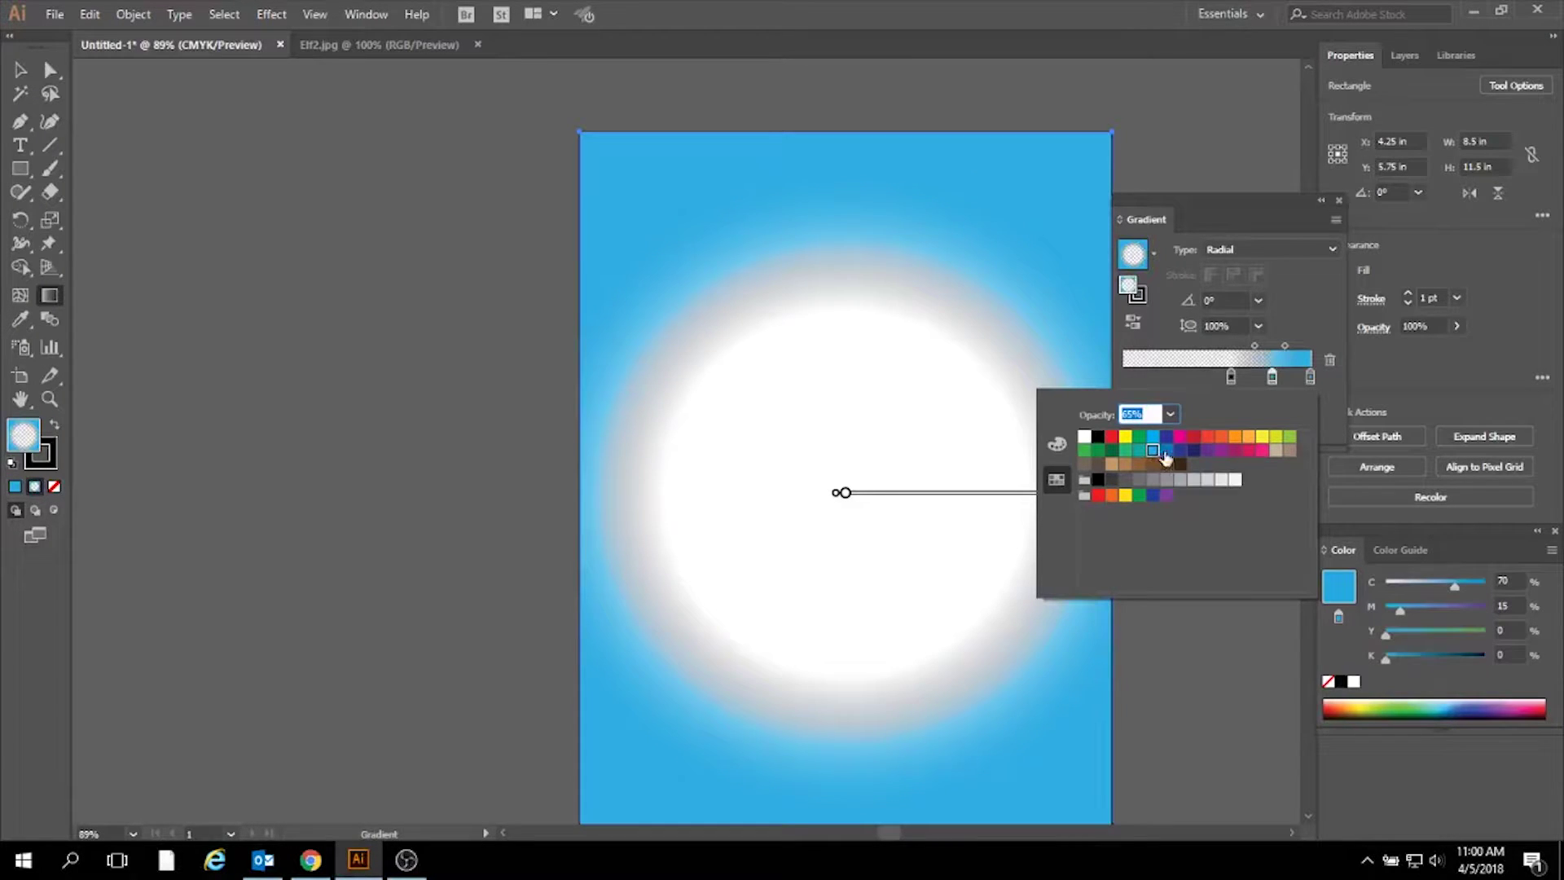
click(1231, 377)
double_click(1232, 377)
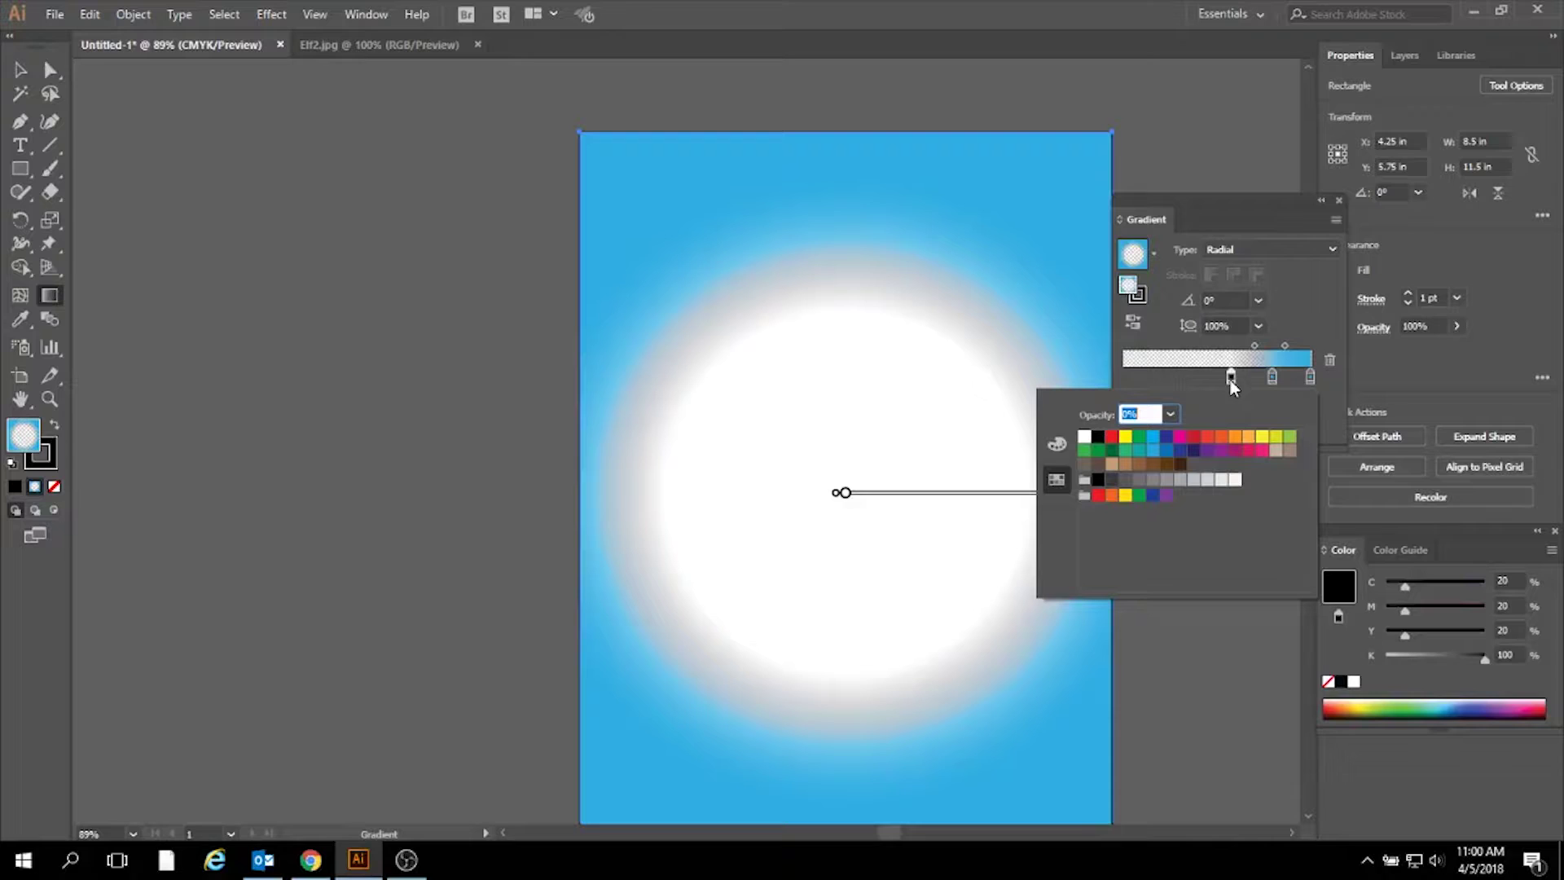
click(1086, 440)
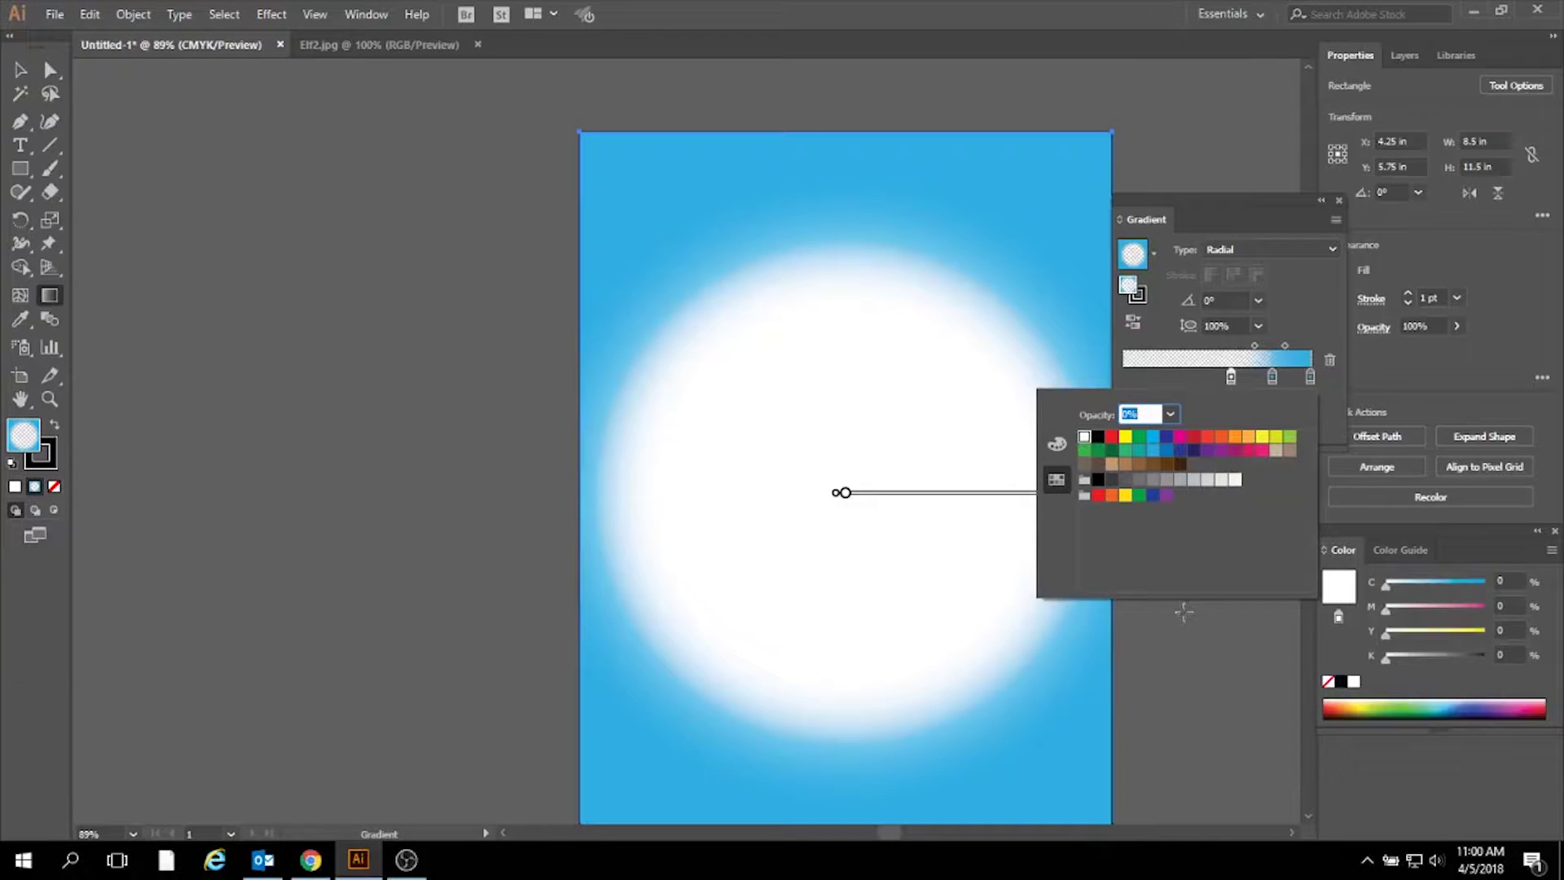
click(1301, 305)
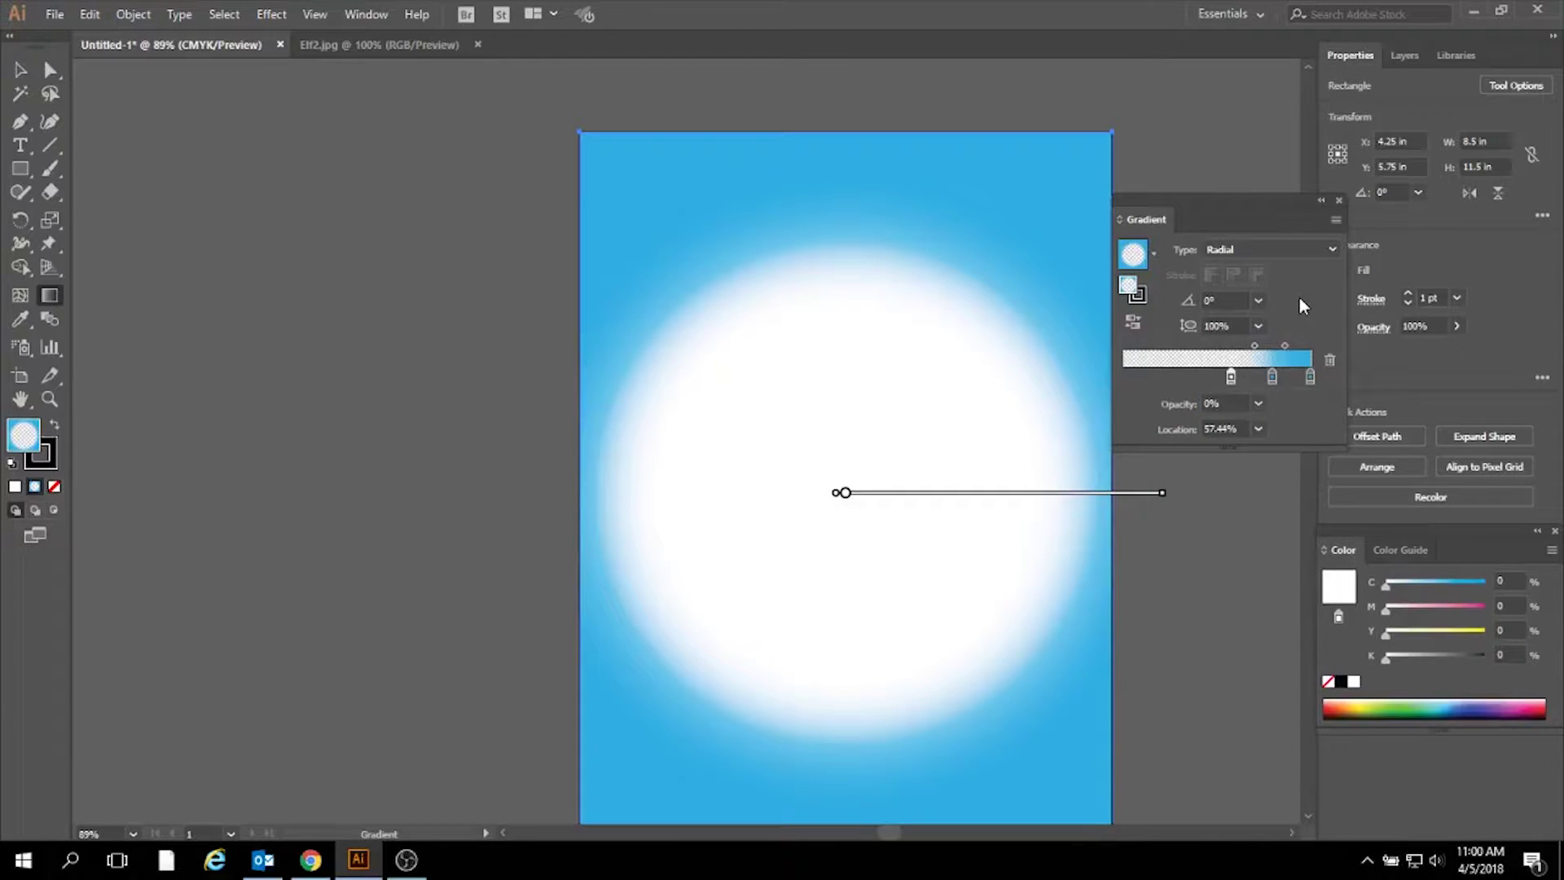
Undo back to the white-to-blue linear gradient on the rectangle.
key(ctrl+z)
key(ctrl+z)
key(ctrl+z)
key(ctrl+z)
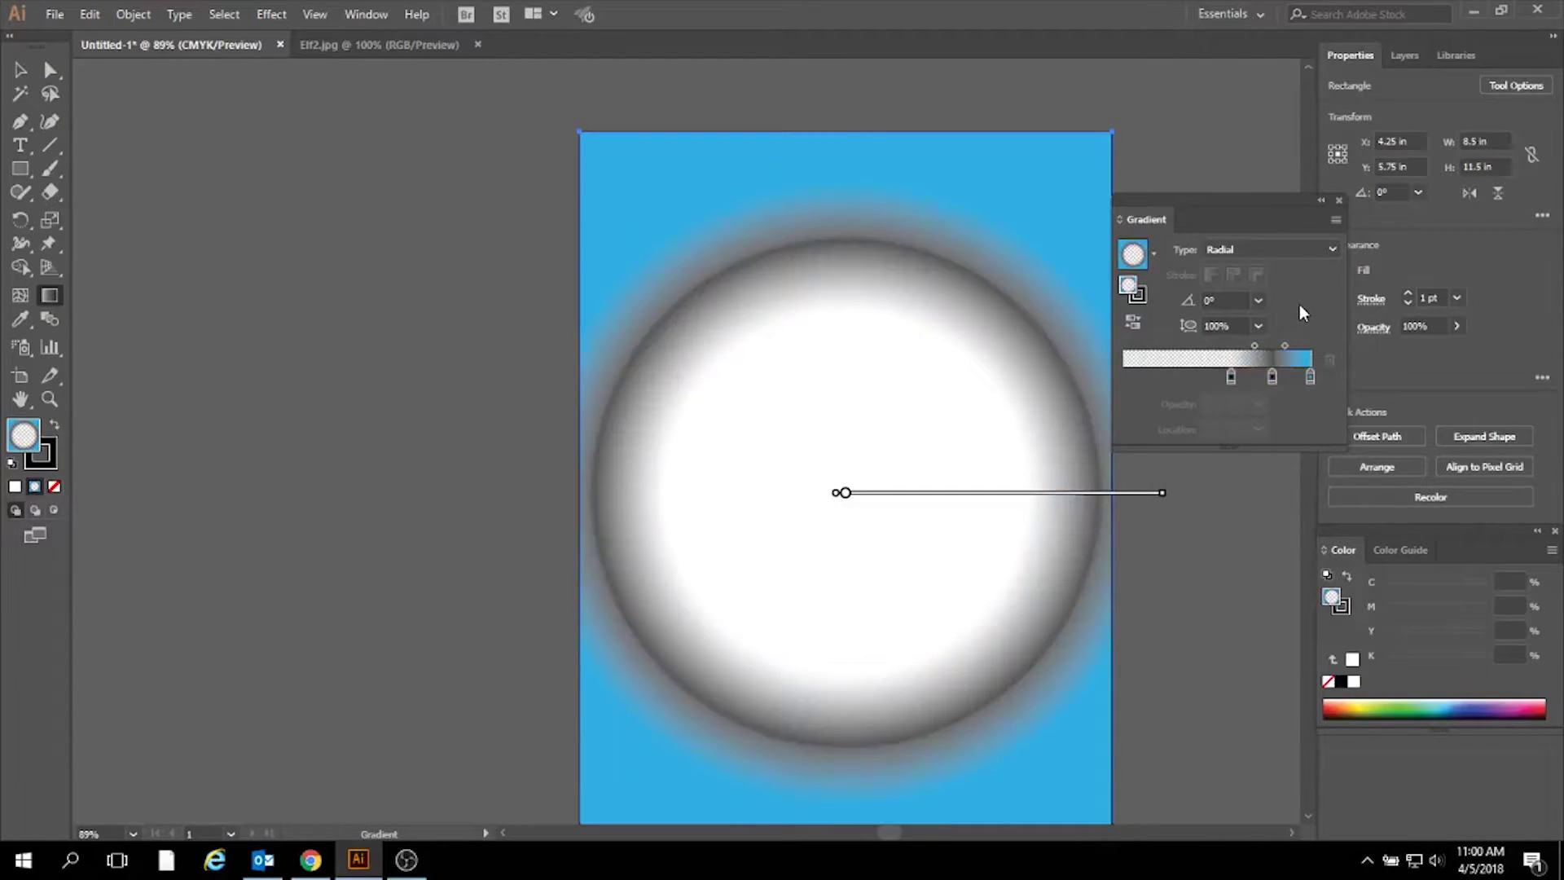
key(ctrl+z)
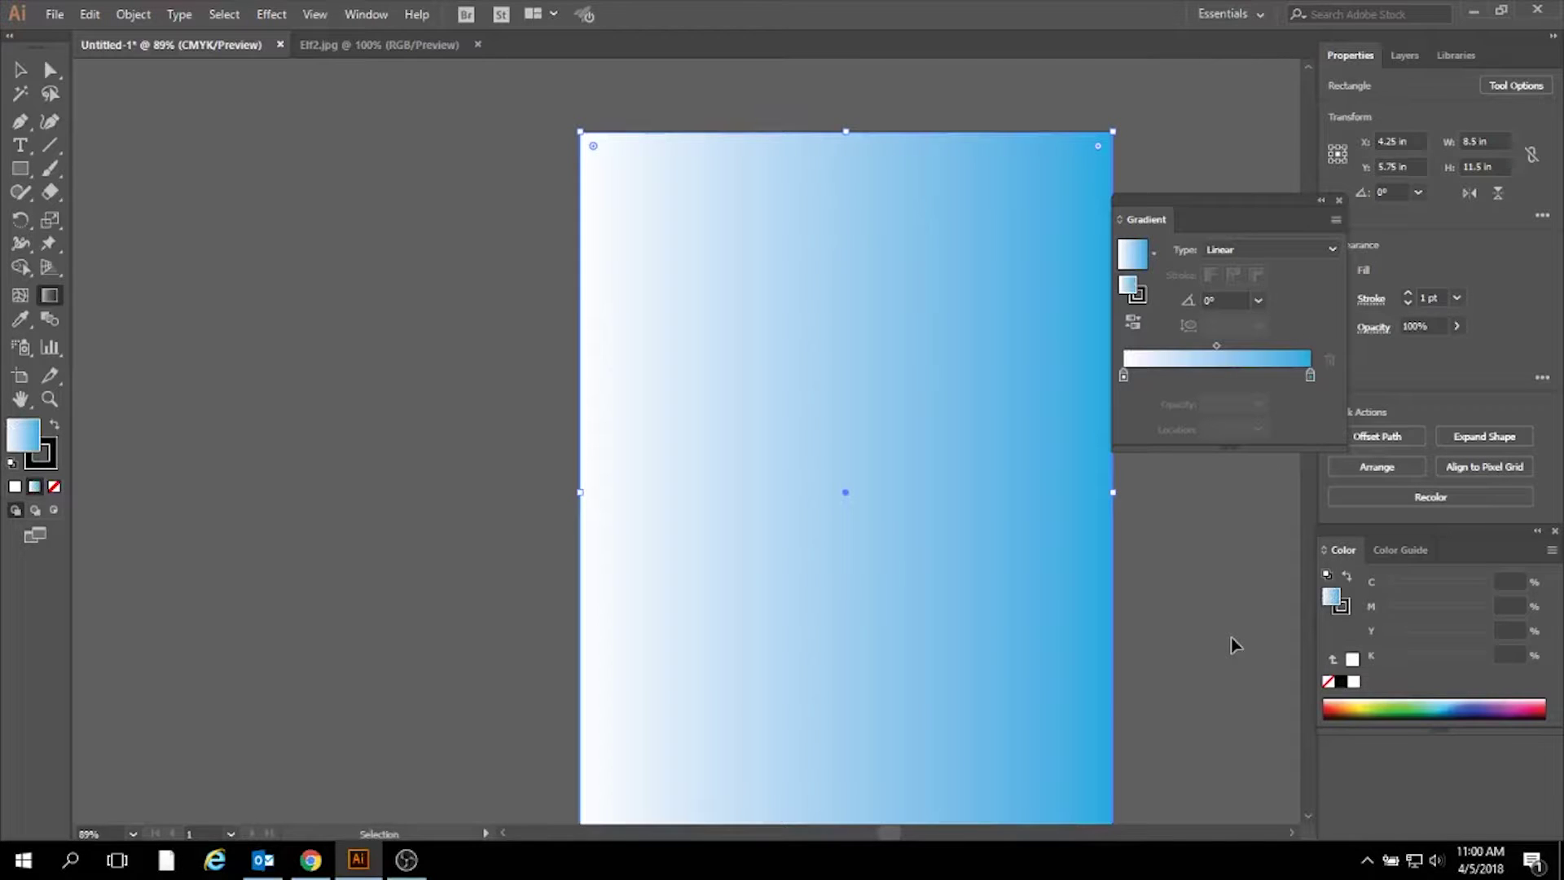
key(g)
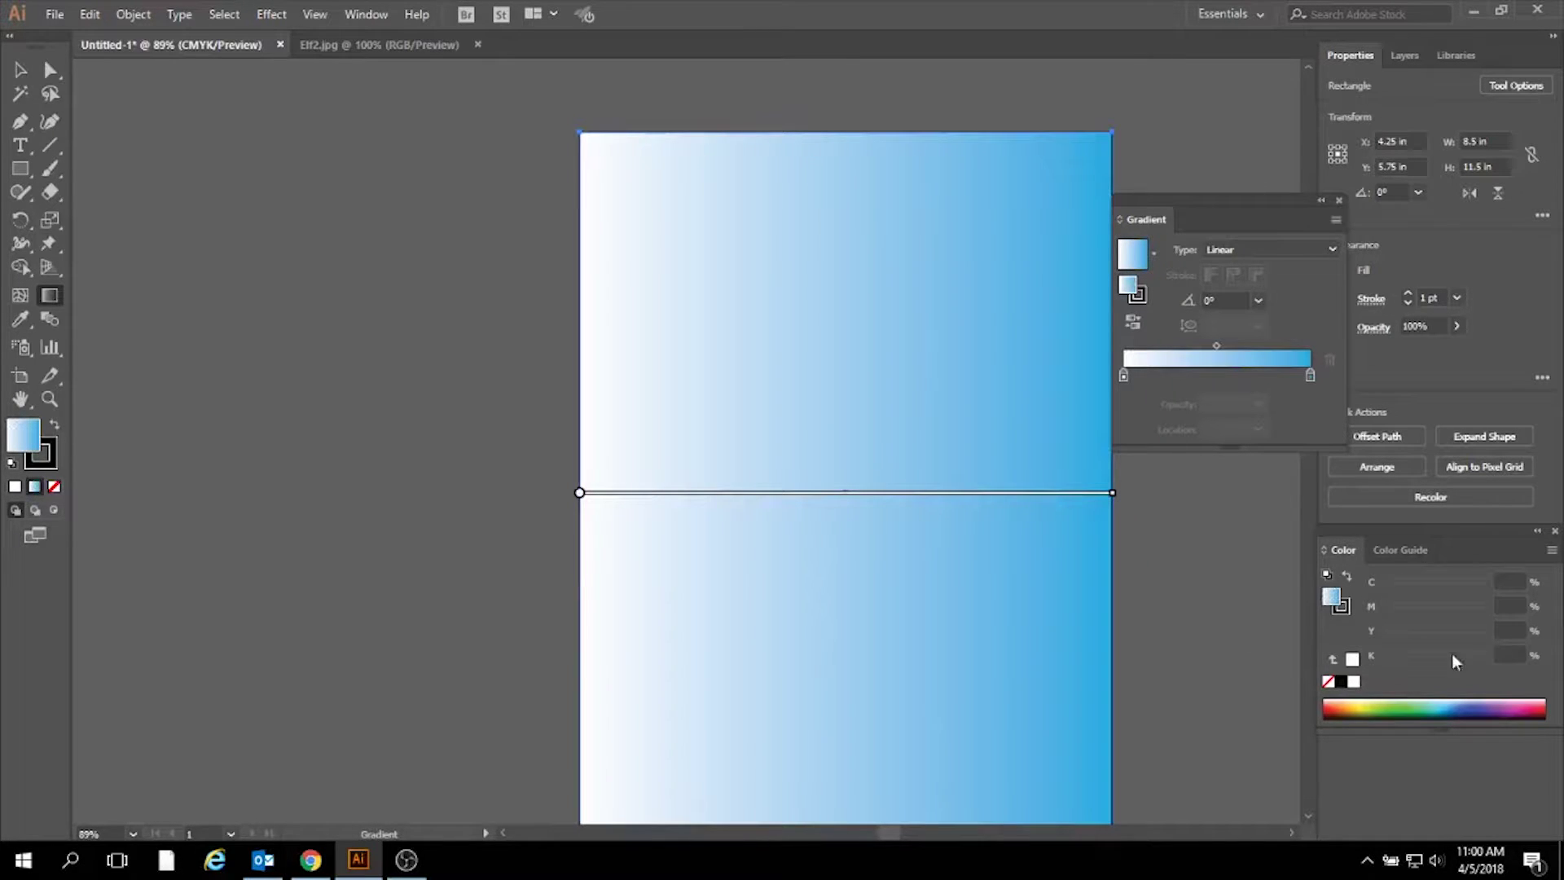
click(1417, 704)
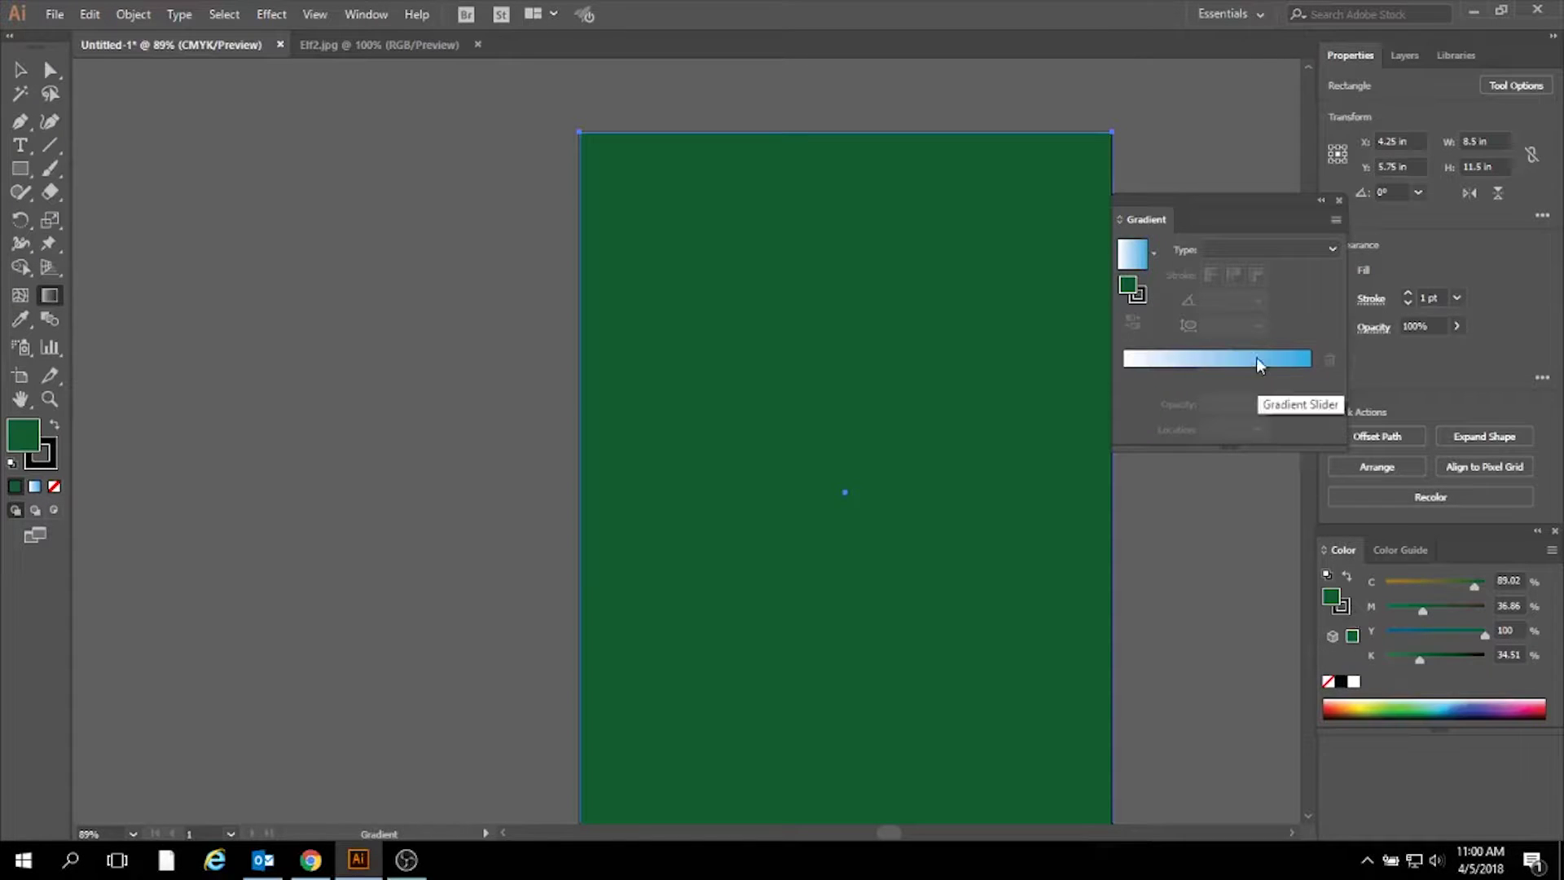
click(1303, 363)
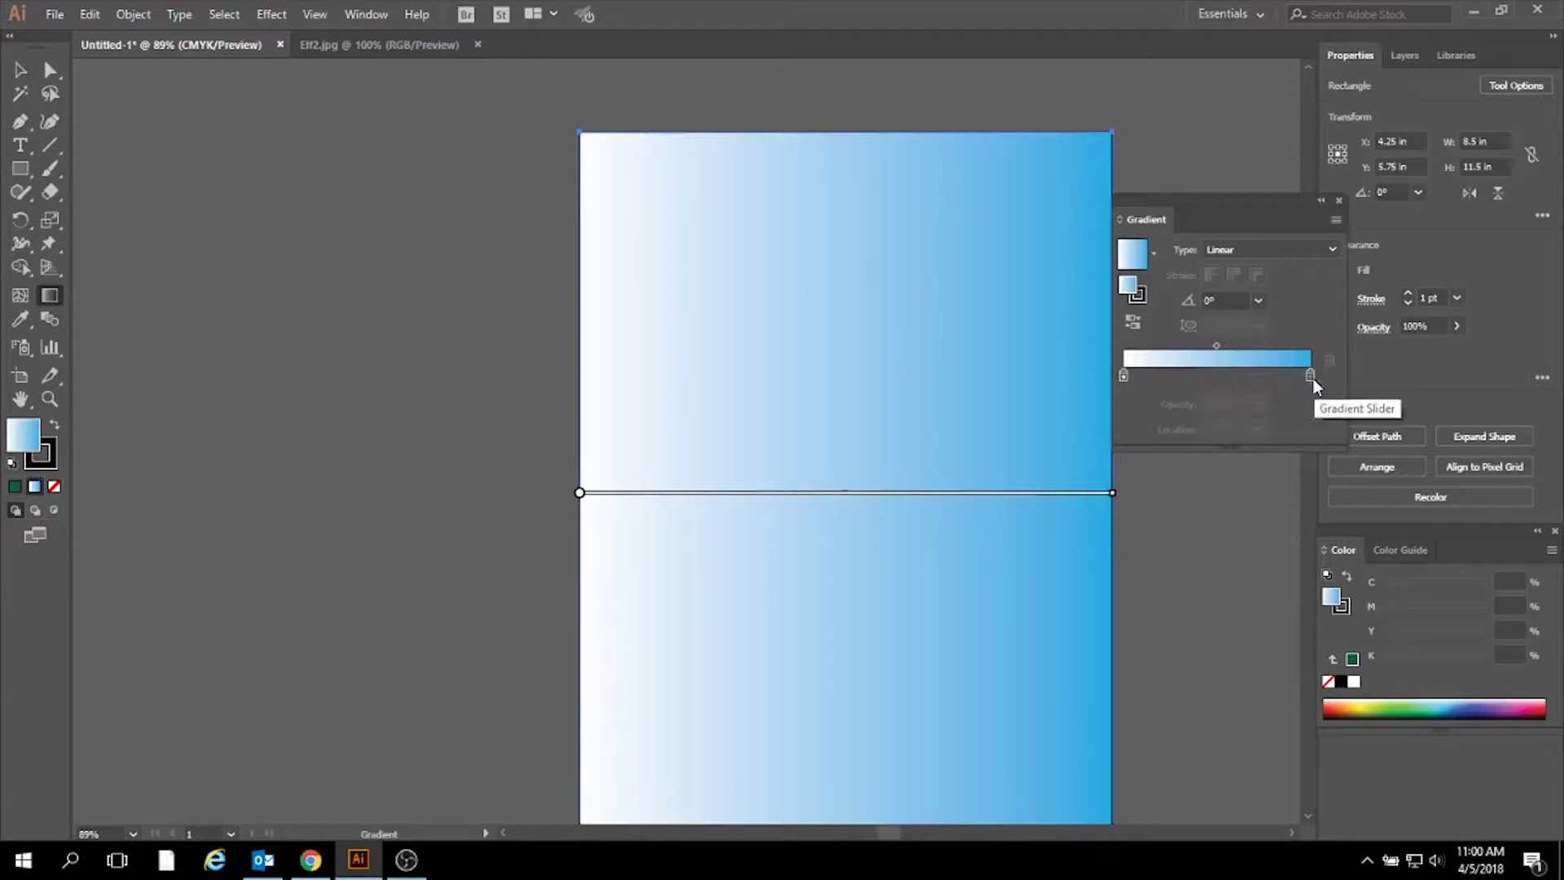
Make the right gradient stop the green swatch and drag it to about 32.82% location.
click(1311, 378)
double_click(1311, 377)
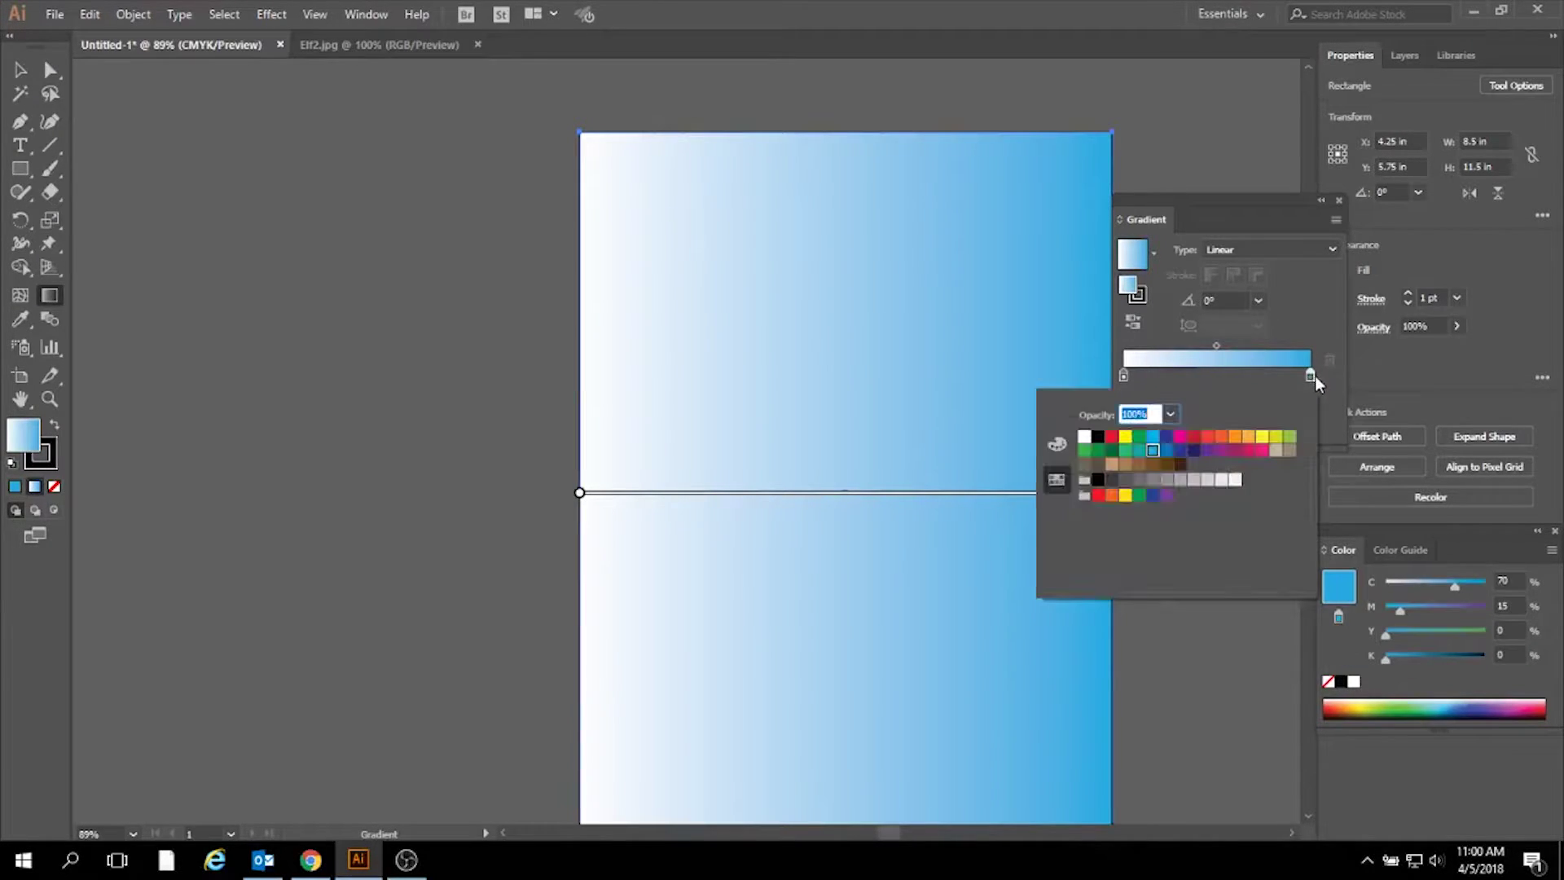
click(1126, 451)
click(1286, 301)
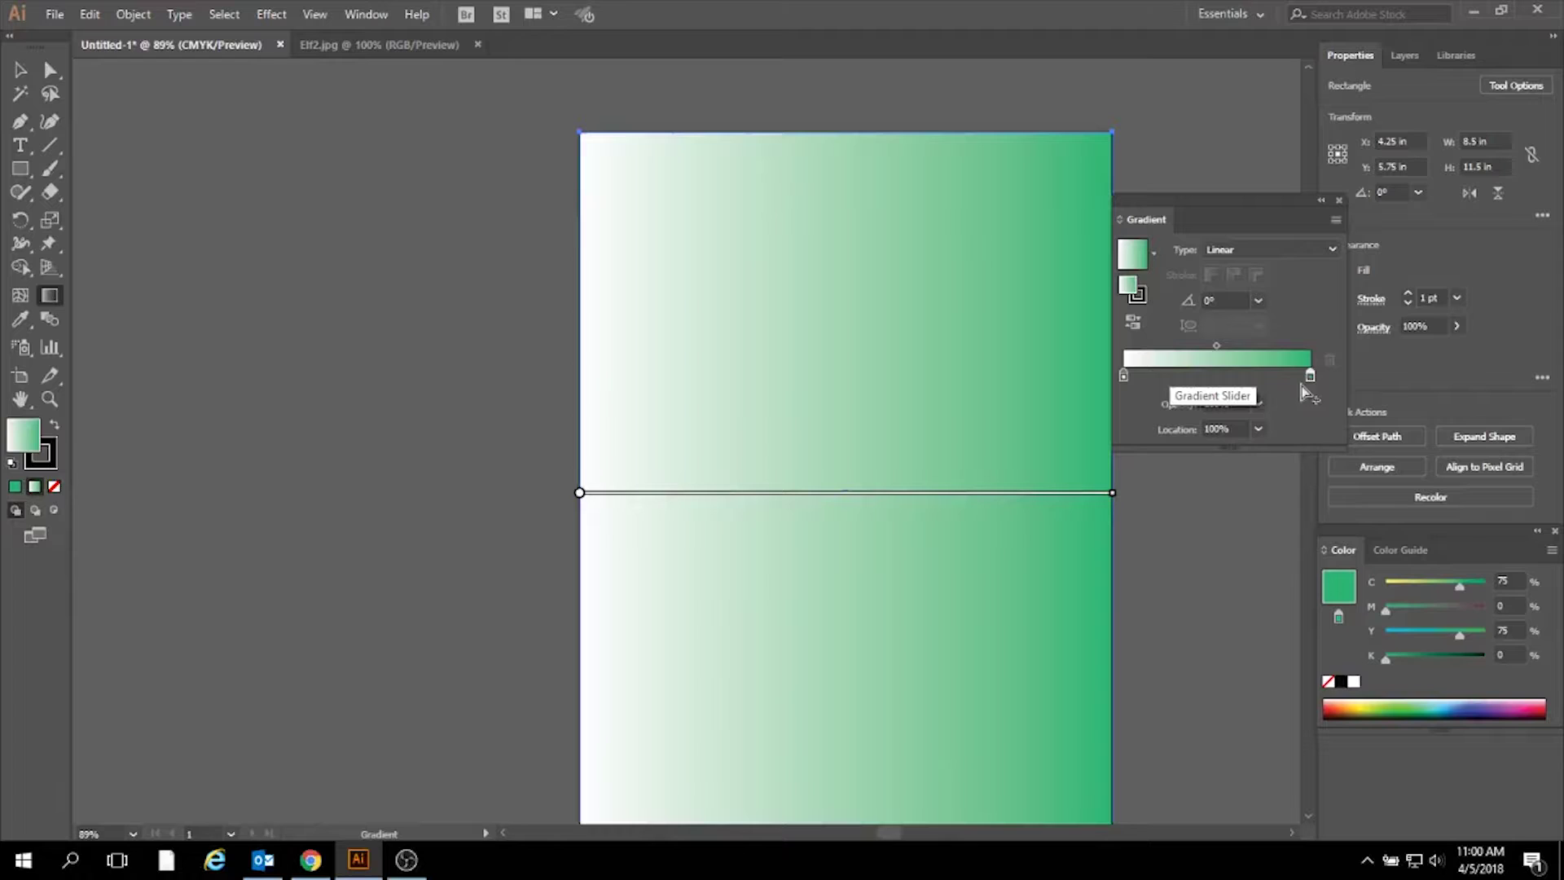
drag(1310, 377, 1183, 373)
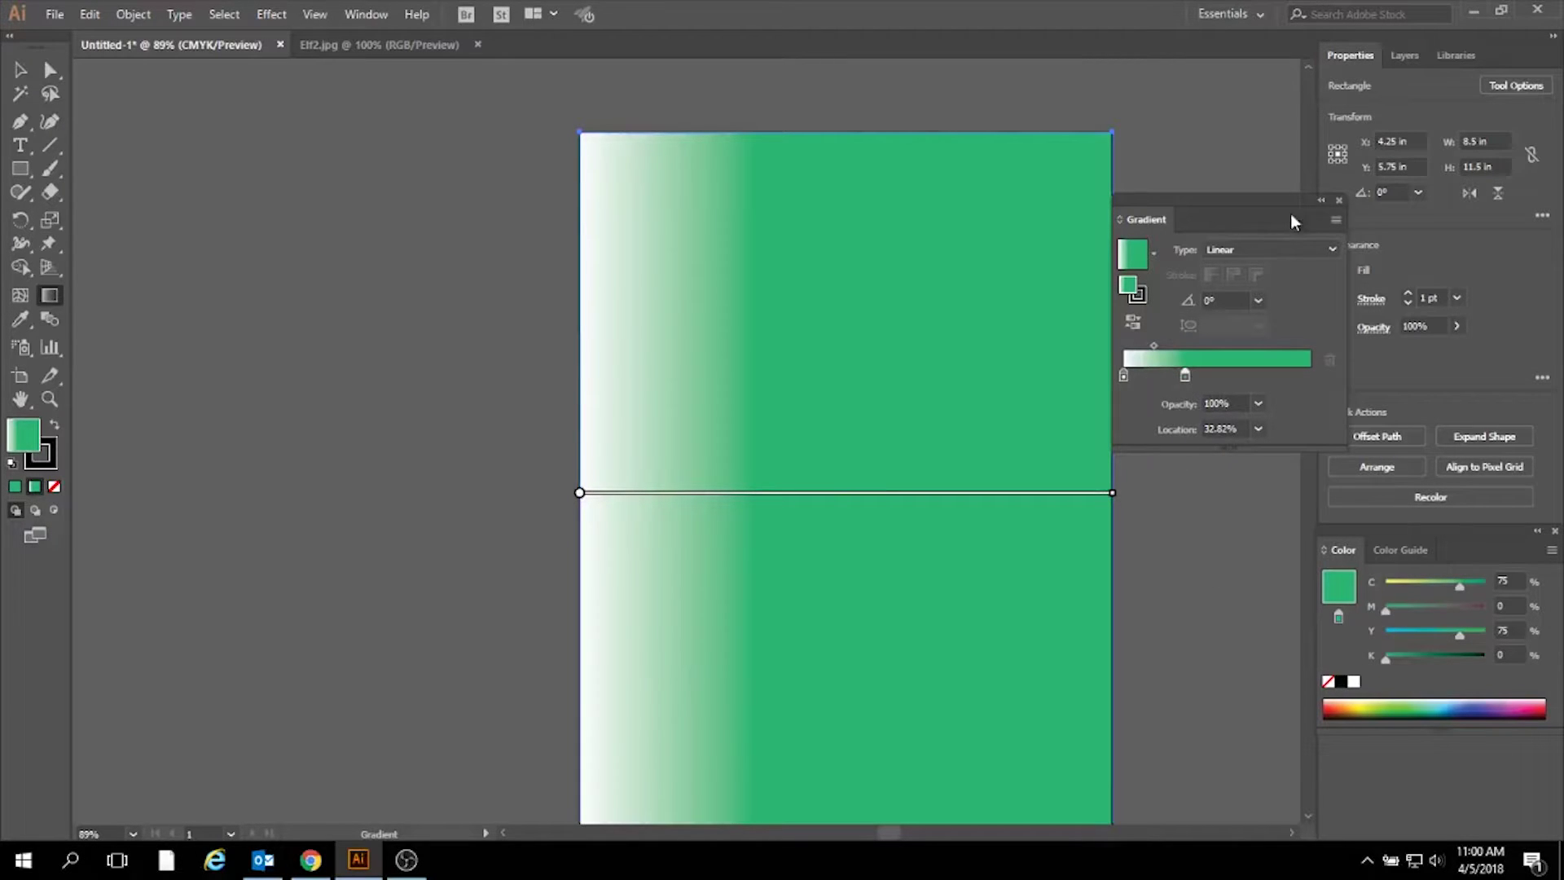
click(1322, 201)
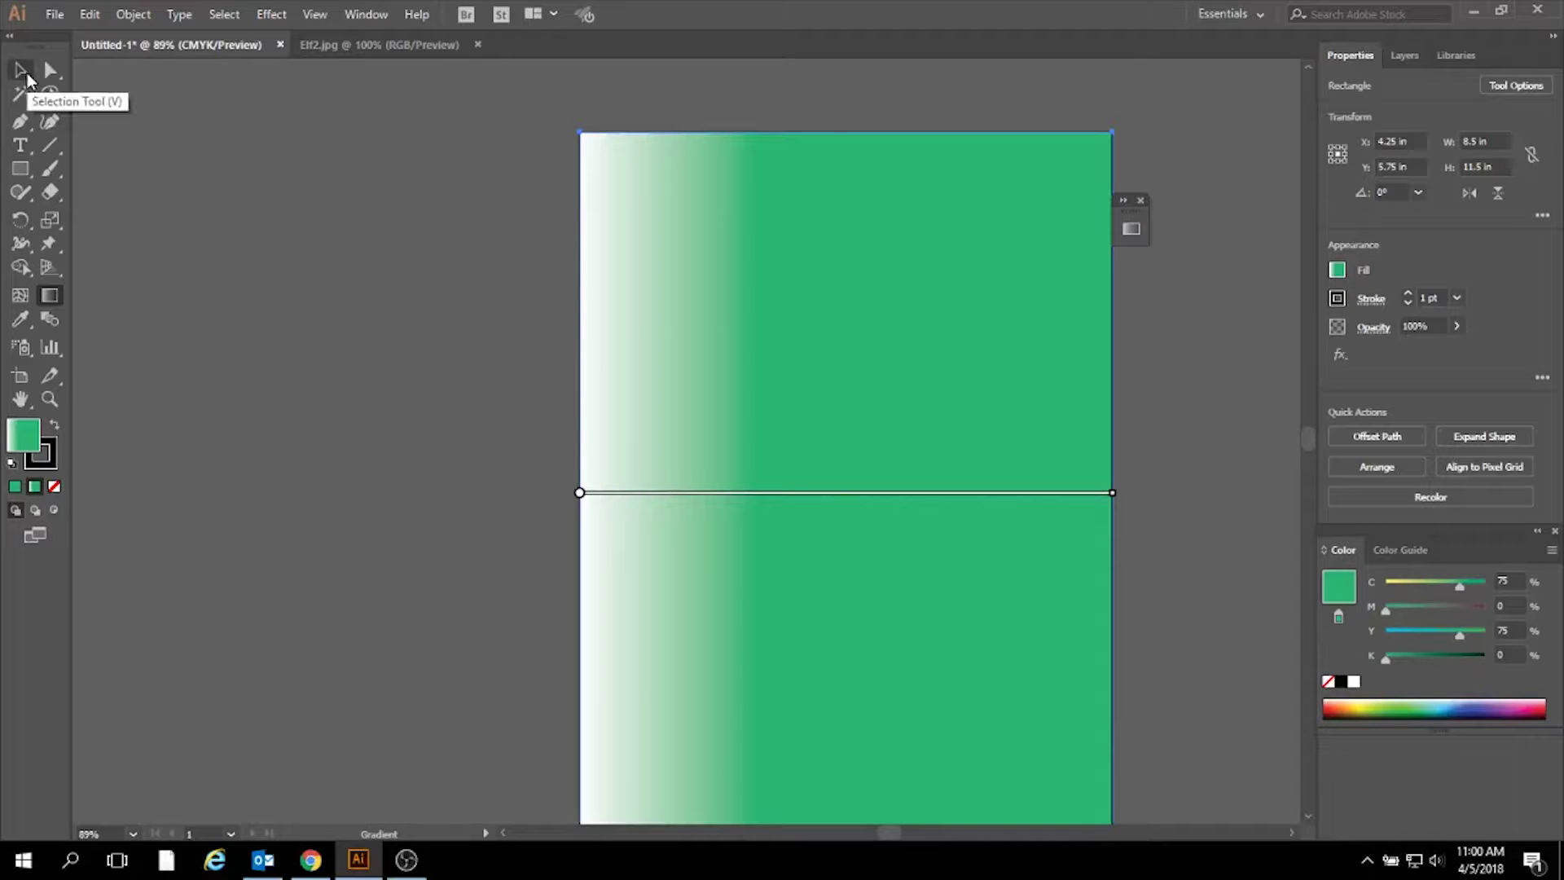
Deselect the gradient background and start editing Artboard 1 (8.5 × 11.5 in, Custom preset).
click(20, 70)
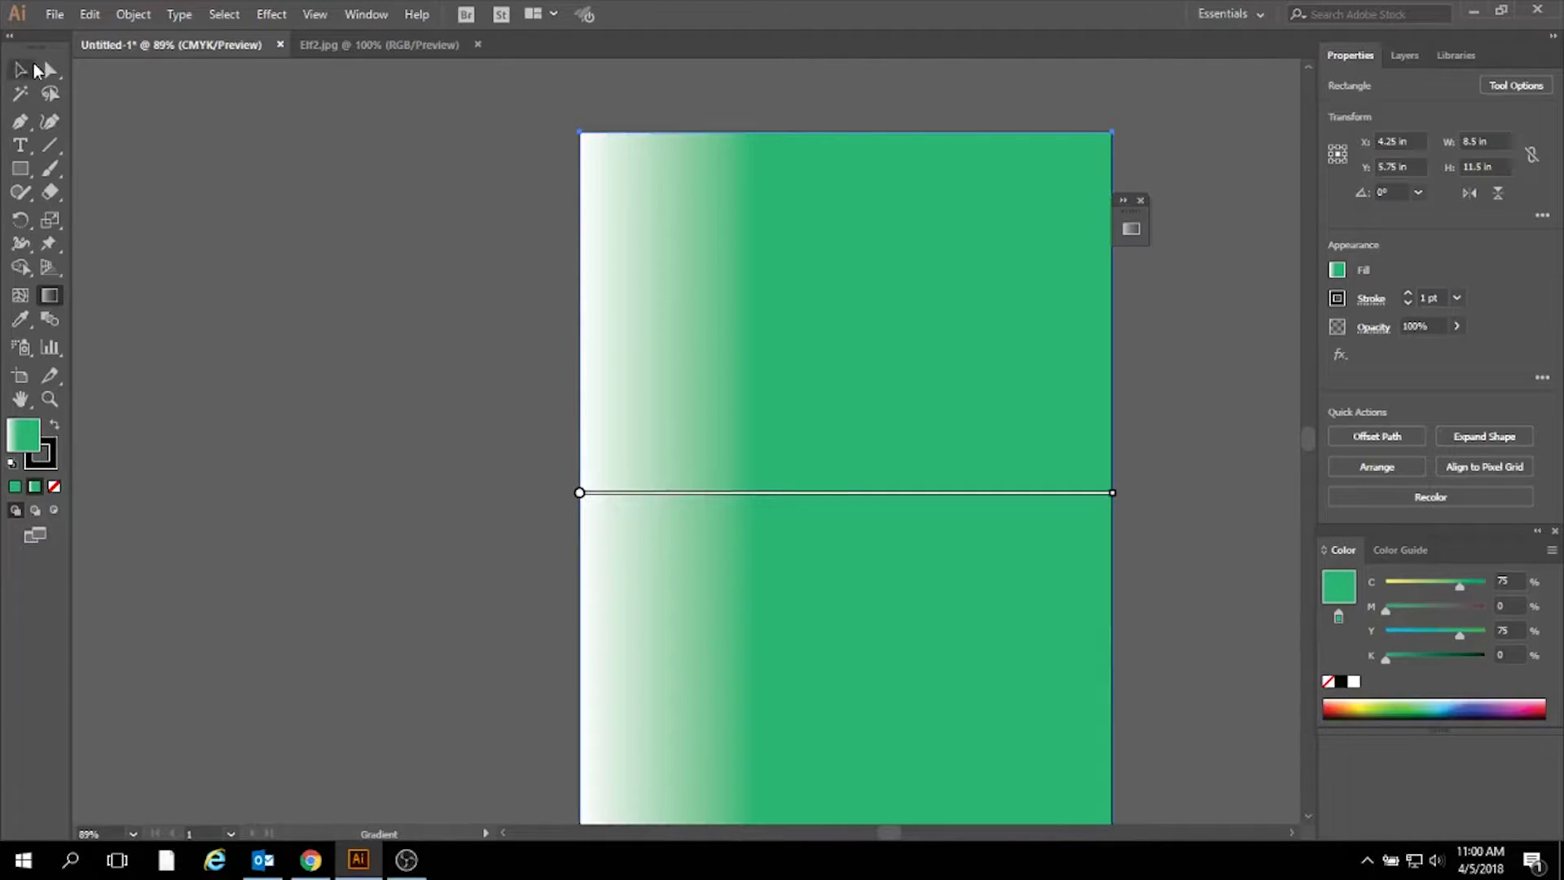
click(186, 153)
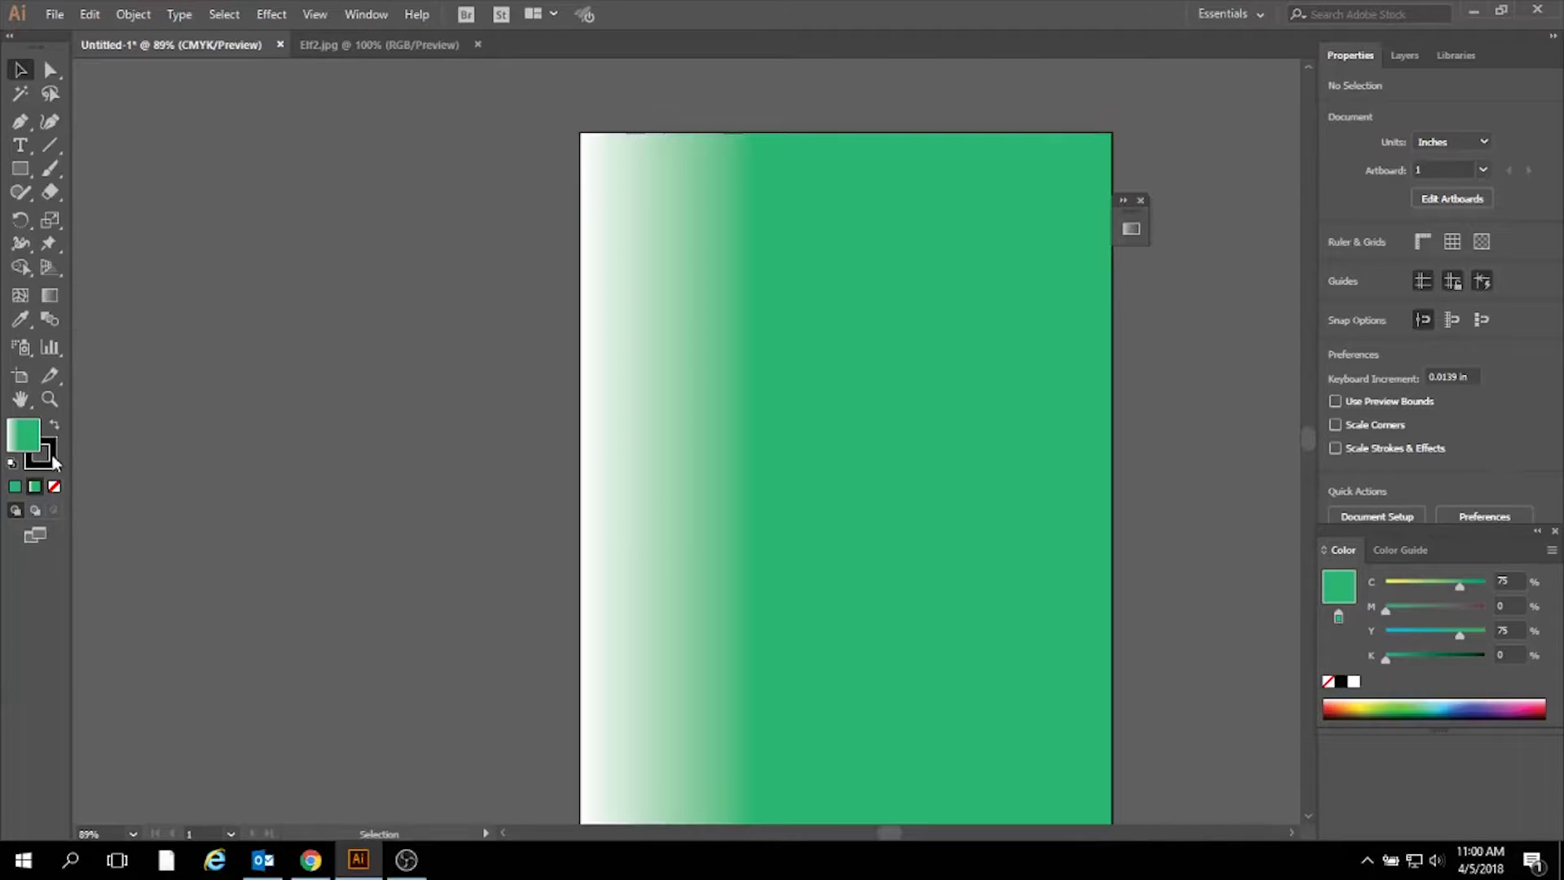
click(19, 377)
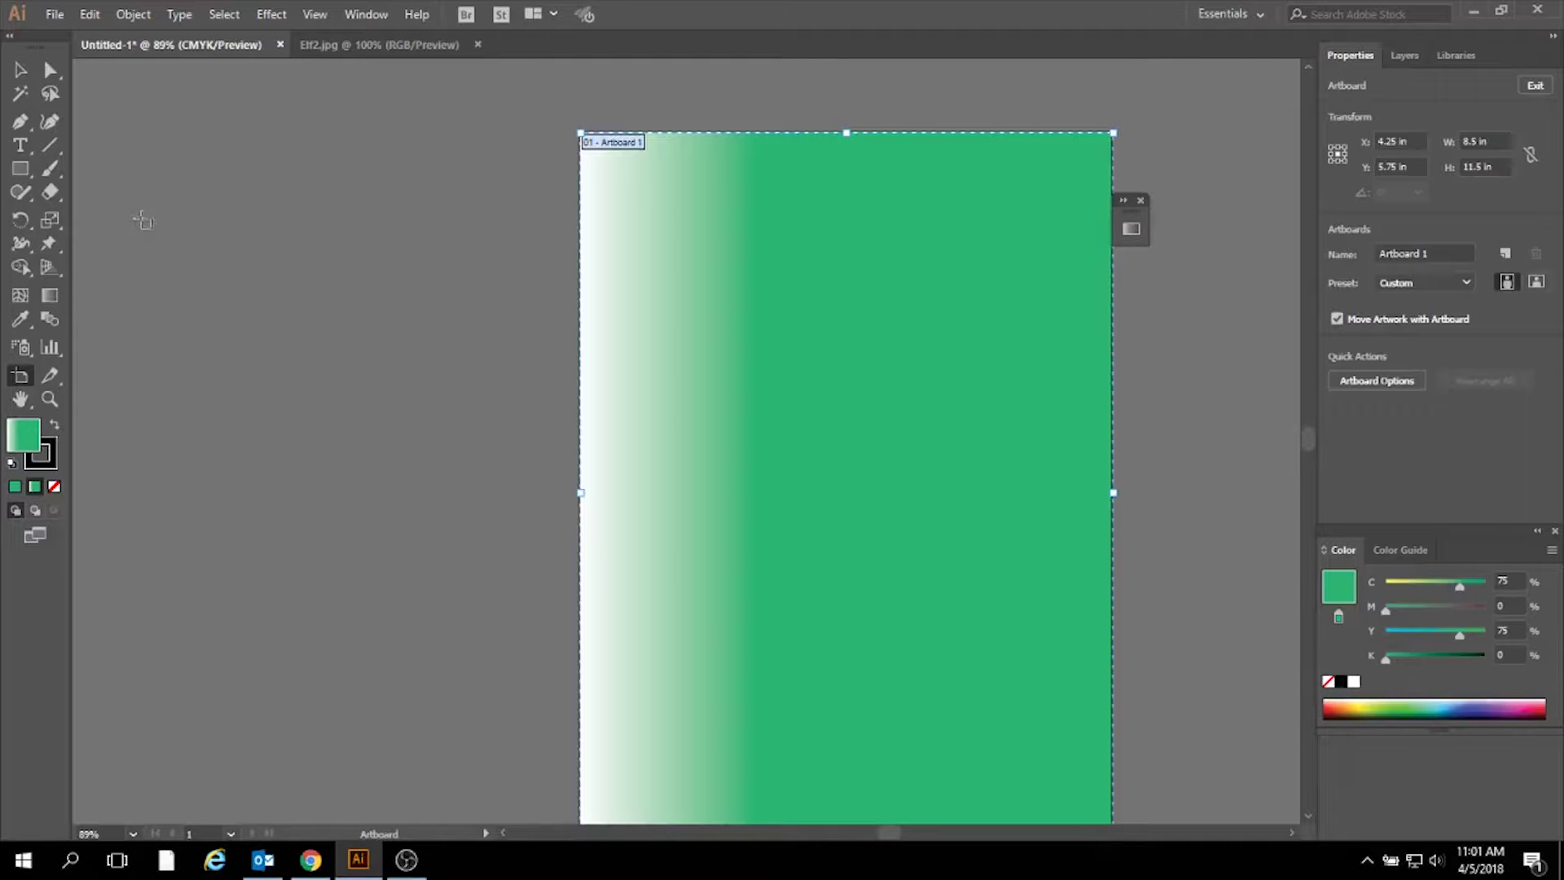
Draw a 6.2 × 8.66 in Artboard 2 left of the poster, then switch to Elf2.jpg.
drag(145, 202, 536, 746)
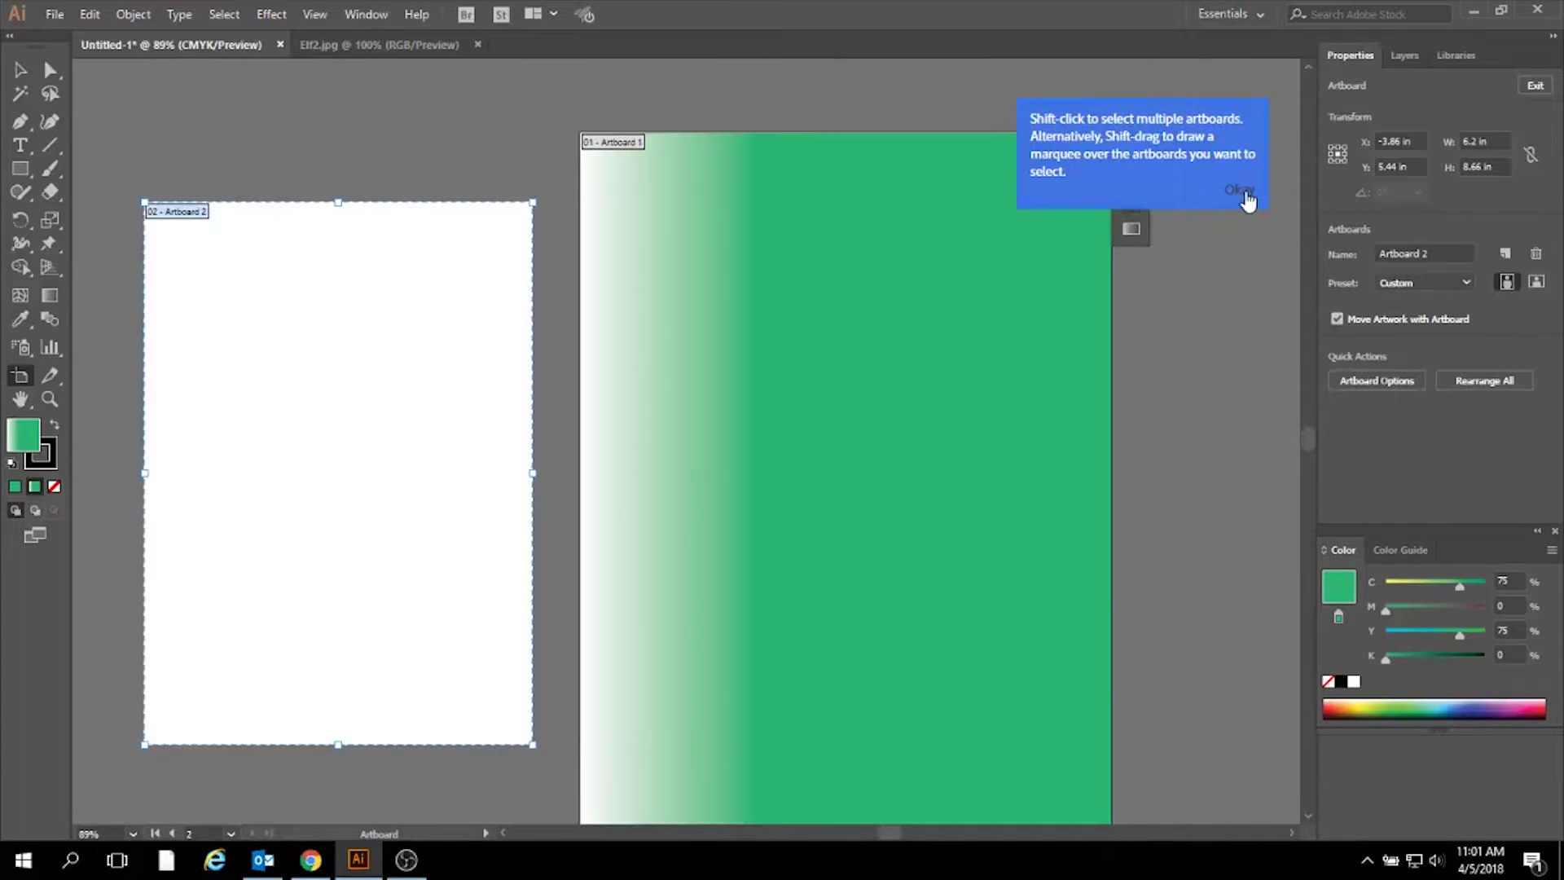
click(416, 47)
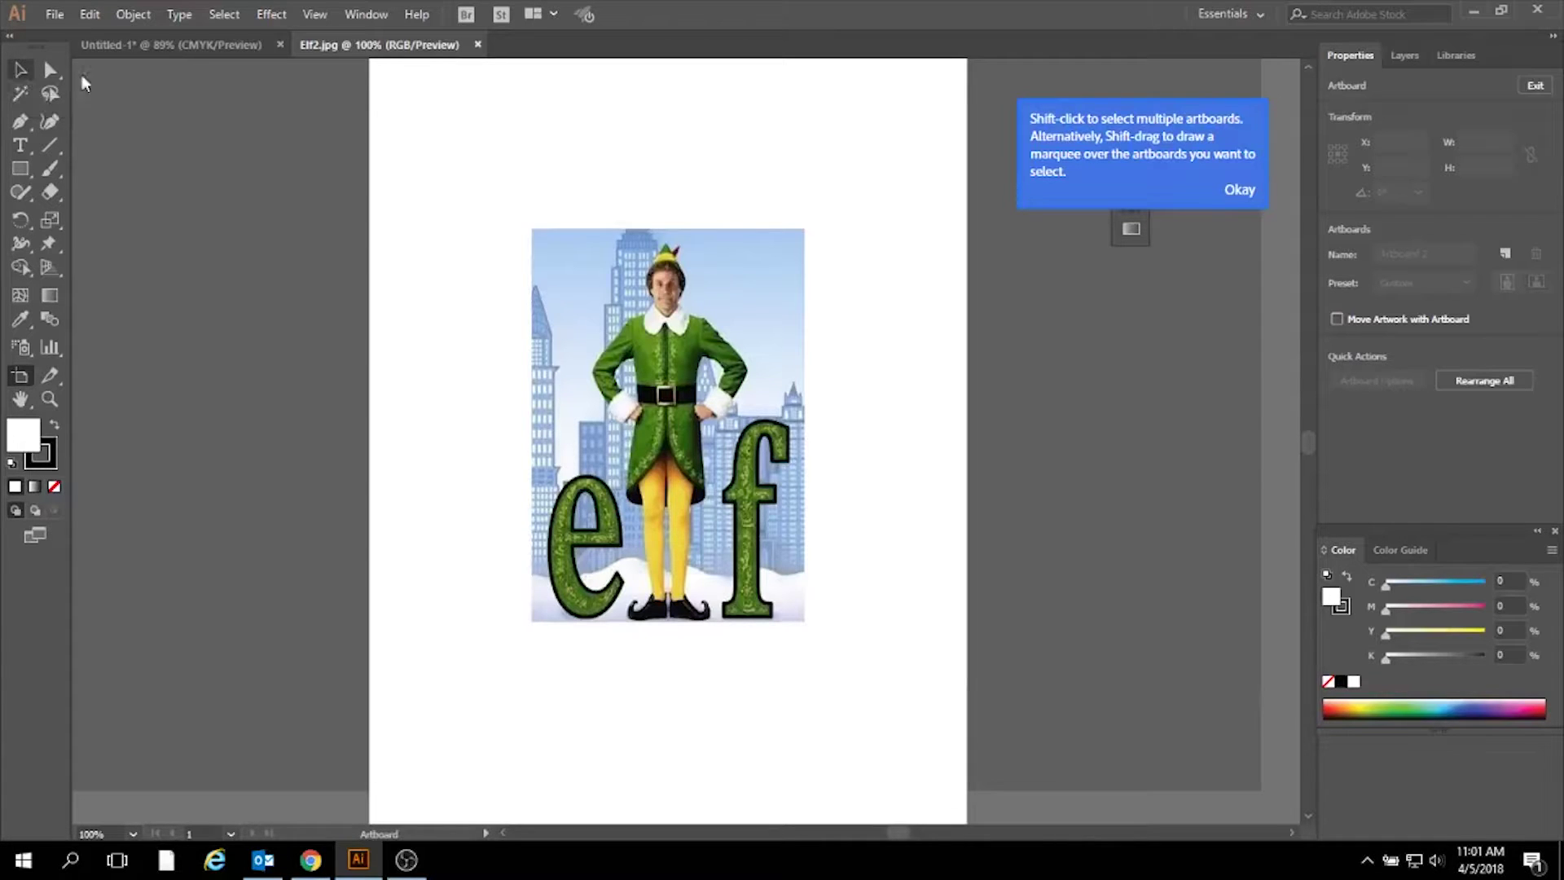
Shift the Elf2.jpg artboard upward and drag the Elf picture into Untitled-1's Artboard 2.
drag(674, 442, 650, 679)
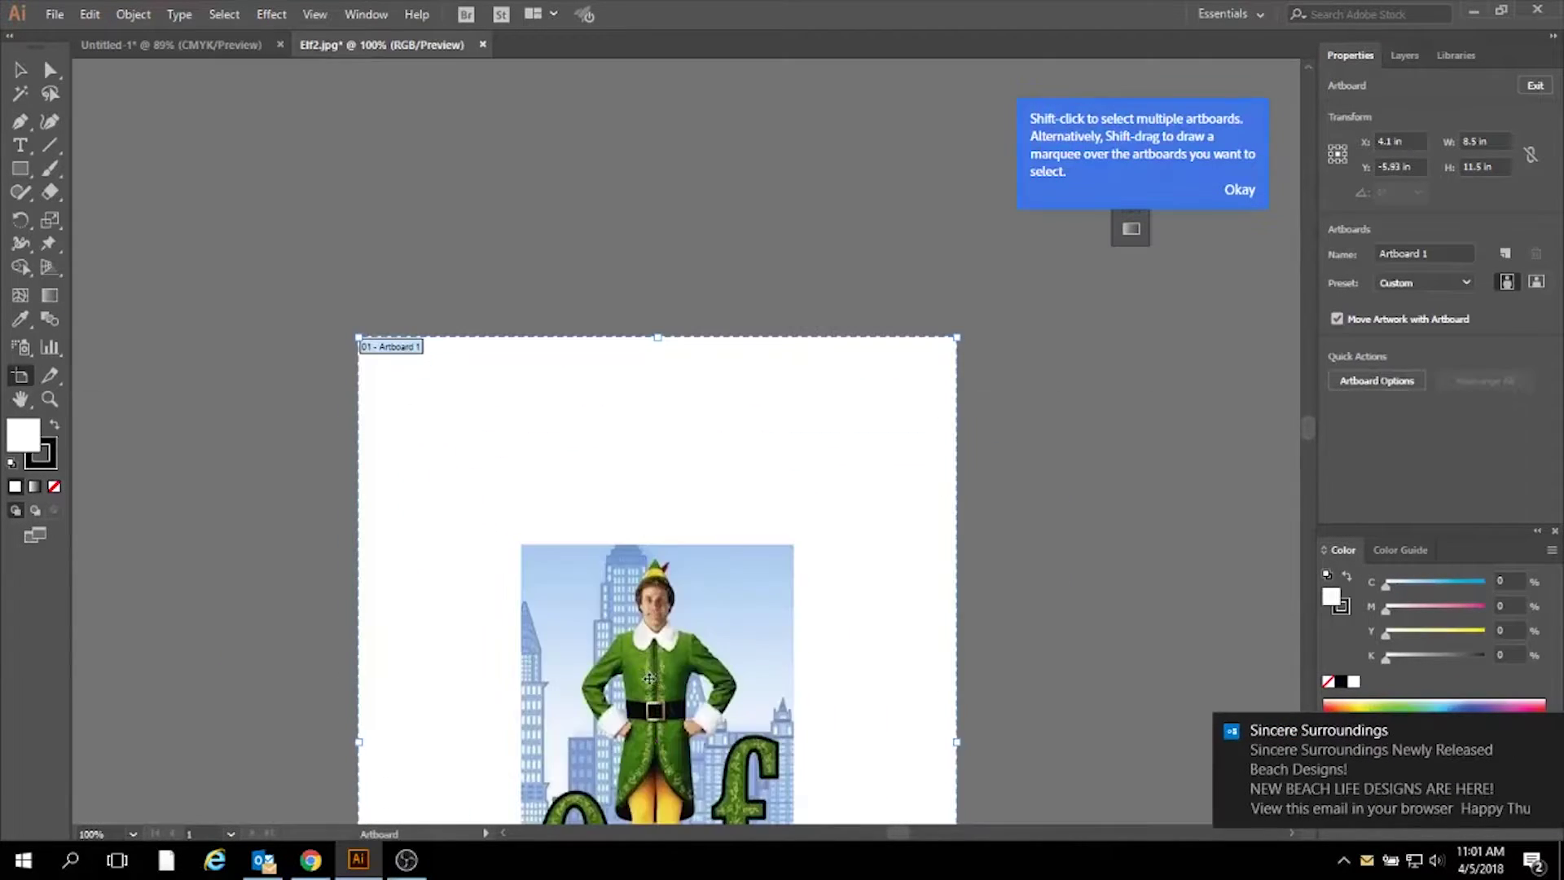
click(1547, 731)
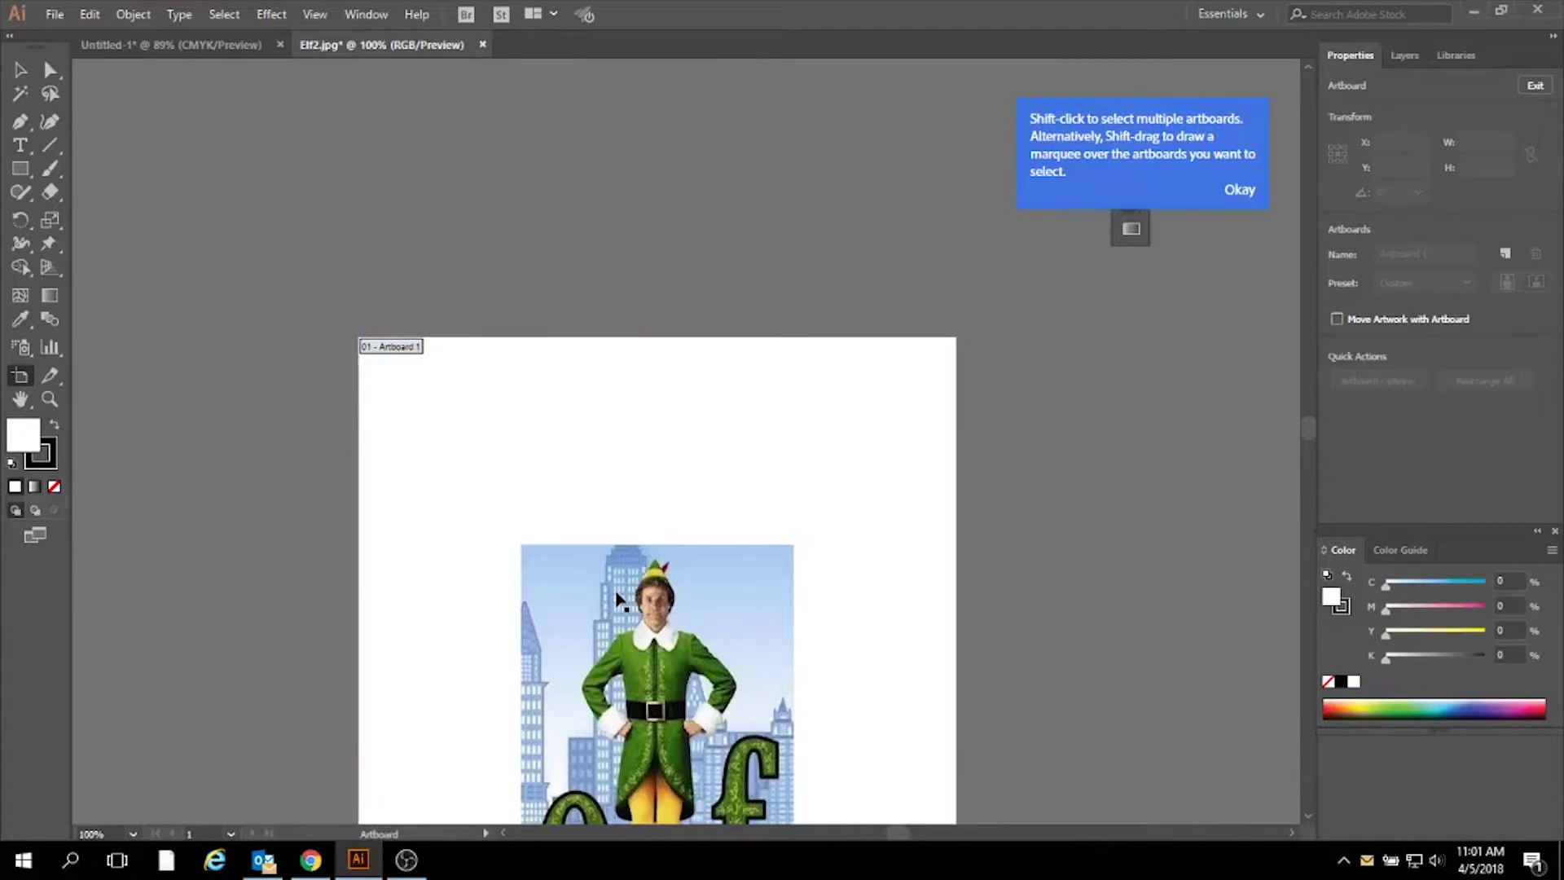
drag(616, 593, 618, 514)
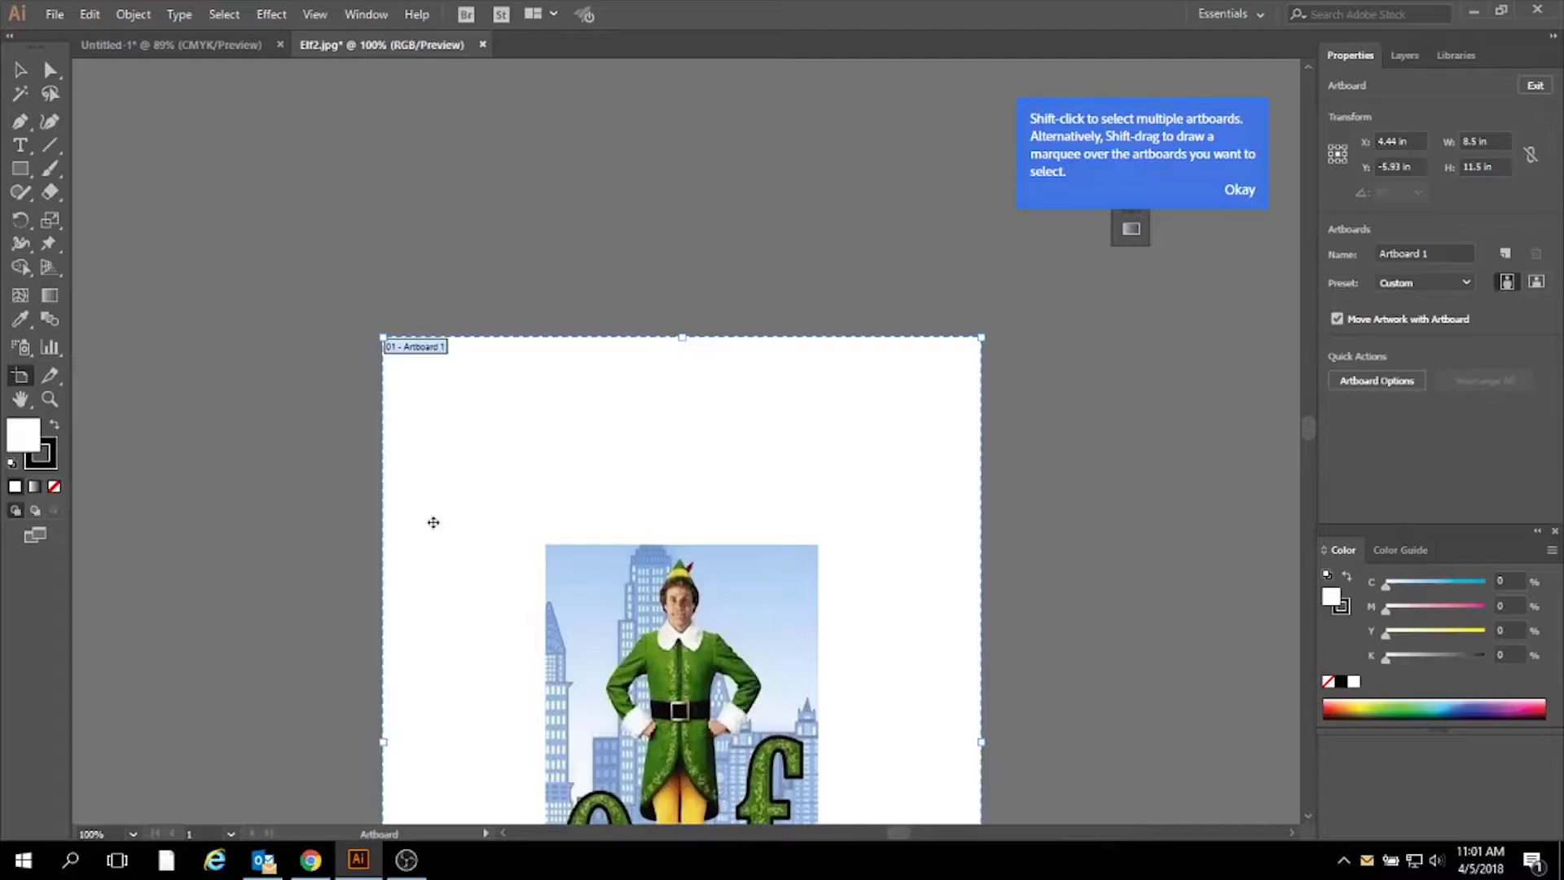
key(Escape)
drag(783, 740, 390, 479)
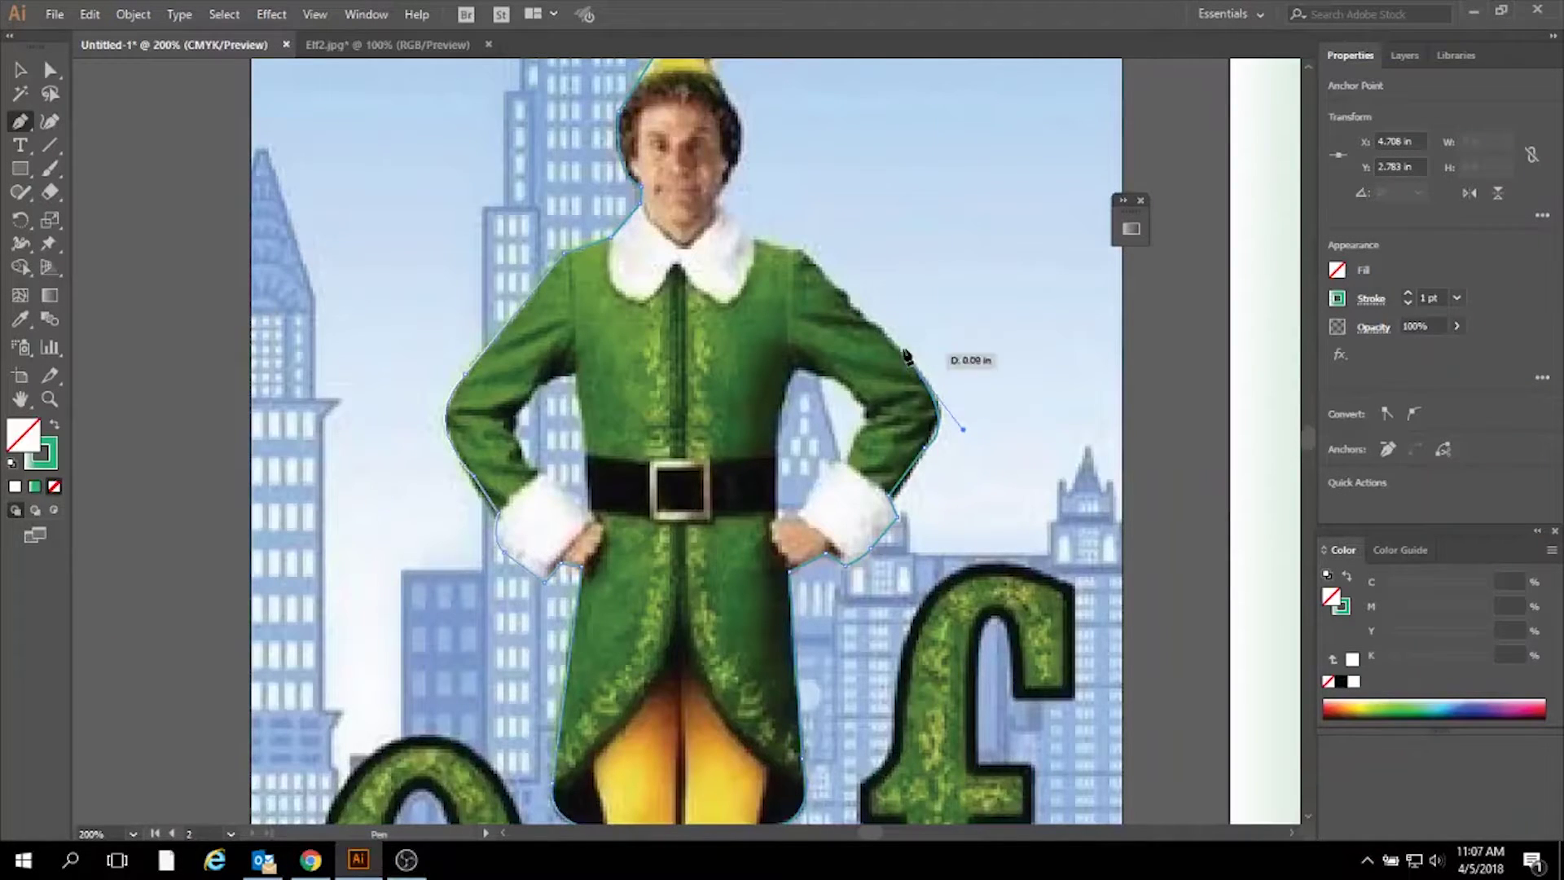
Extend the Pen outline over the elf's shoulder, neck and head, curving it around the hat to close.
click(803, 254)
click(757, 242)
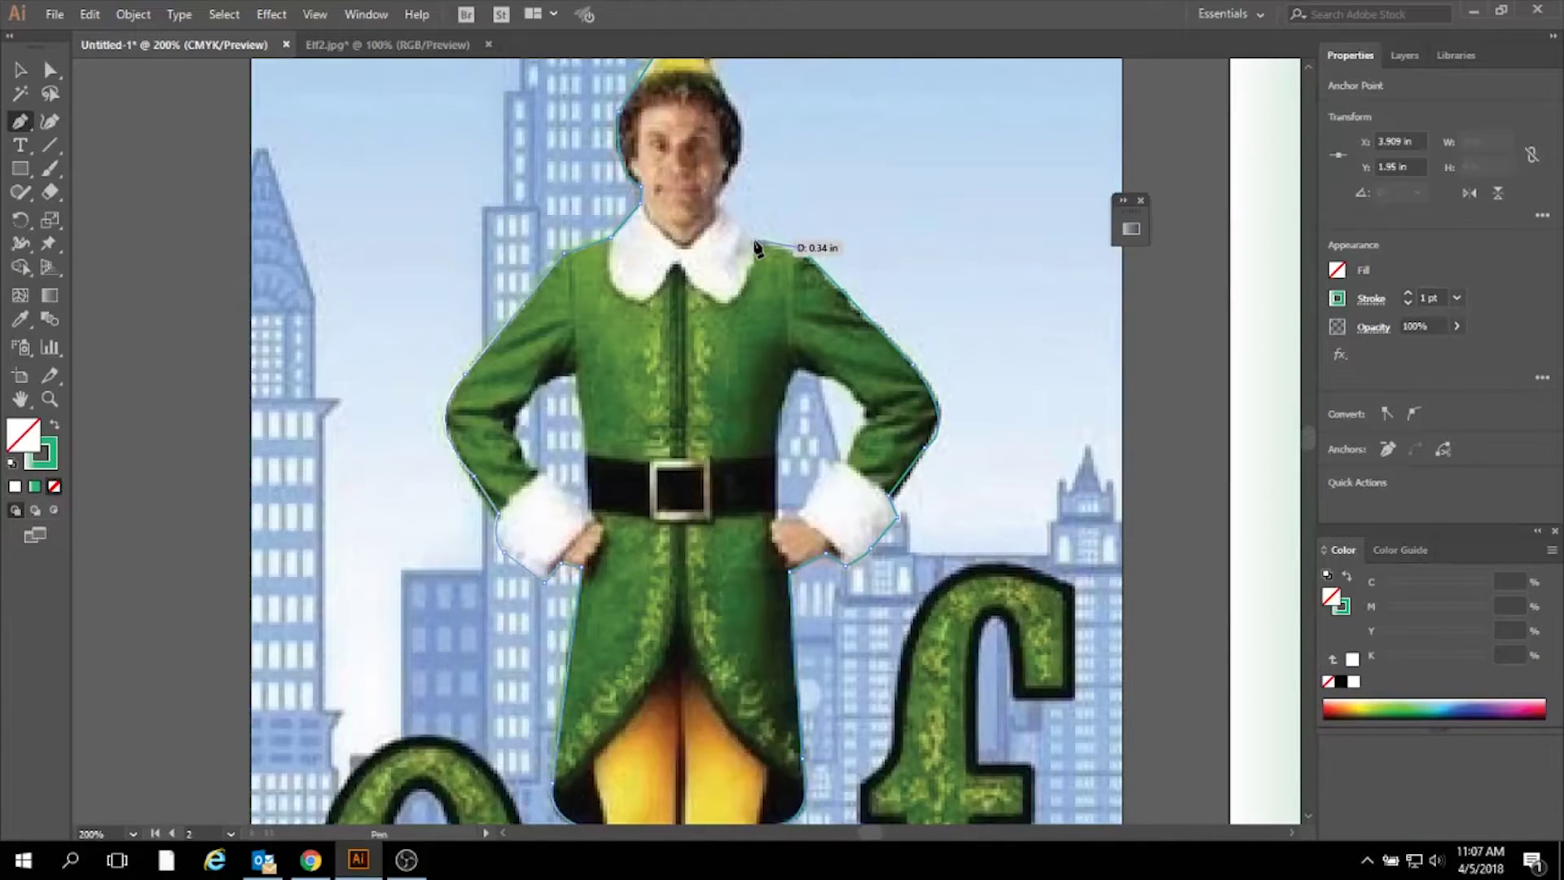
click(716, 205)
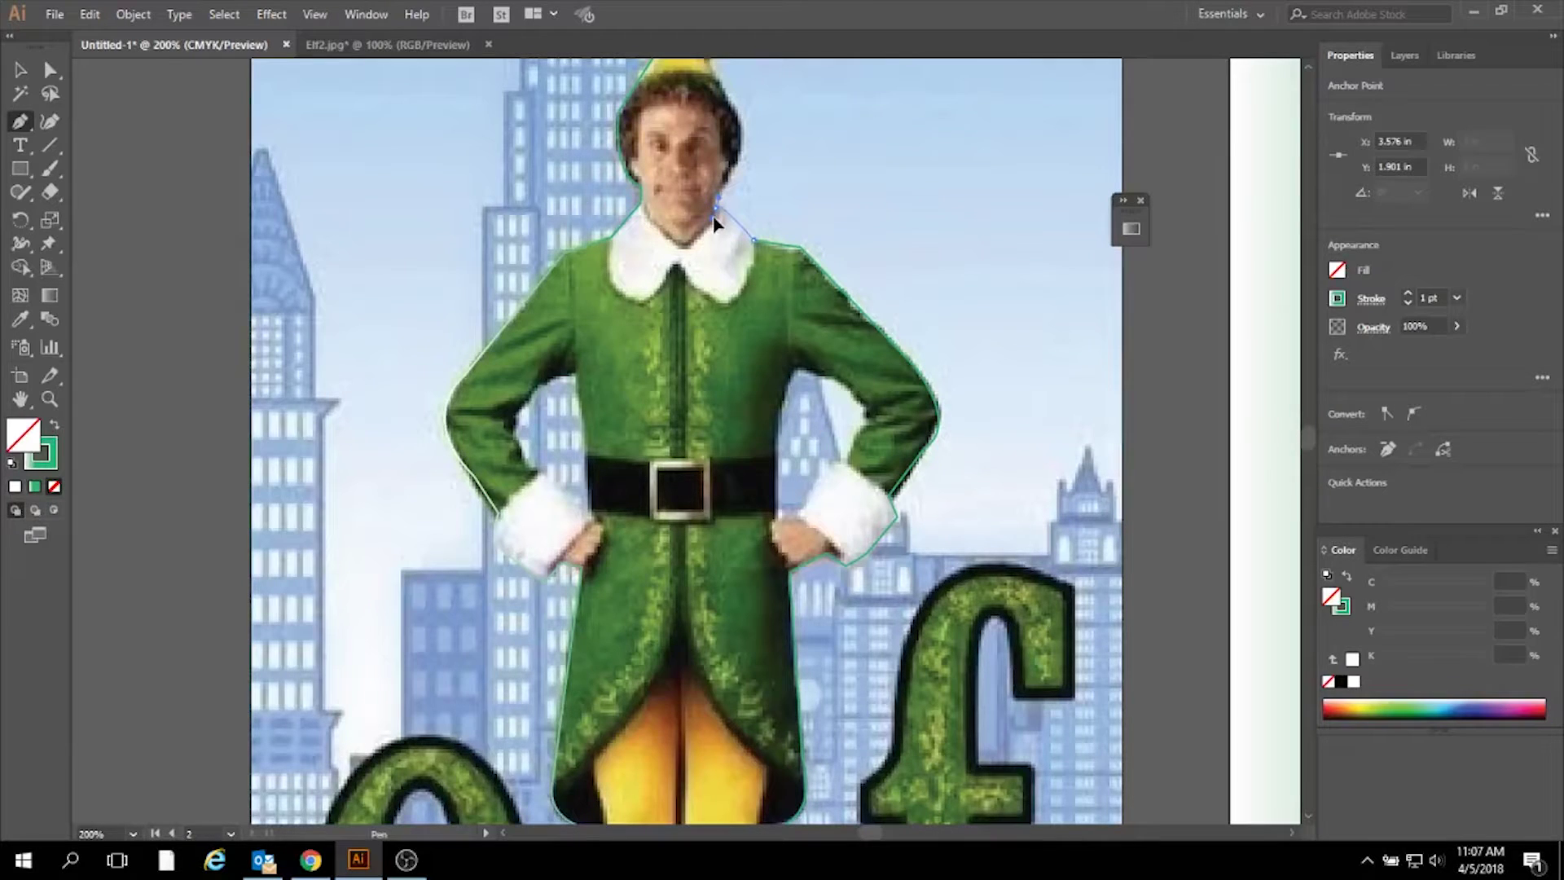
drag(700, 202, 680, 200)
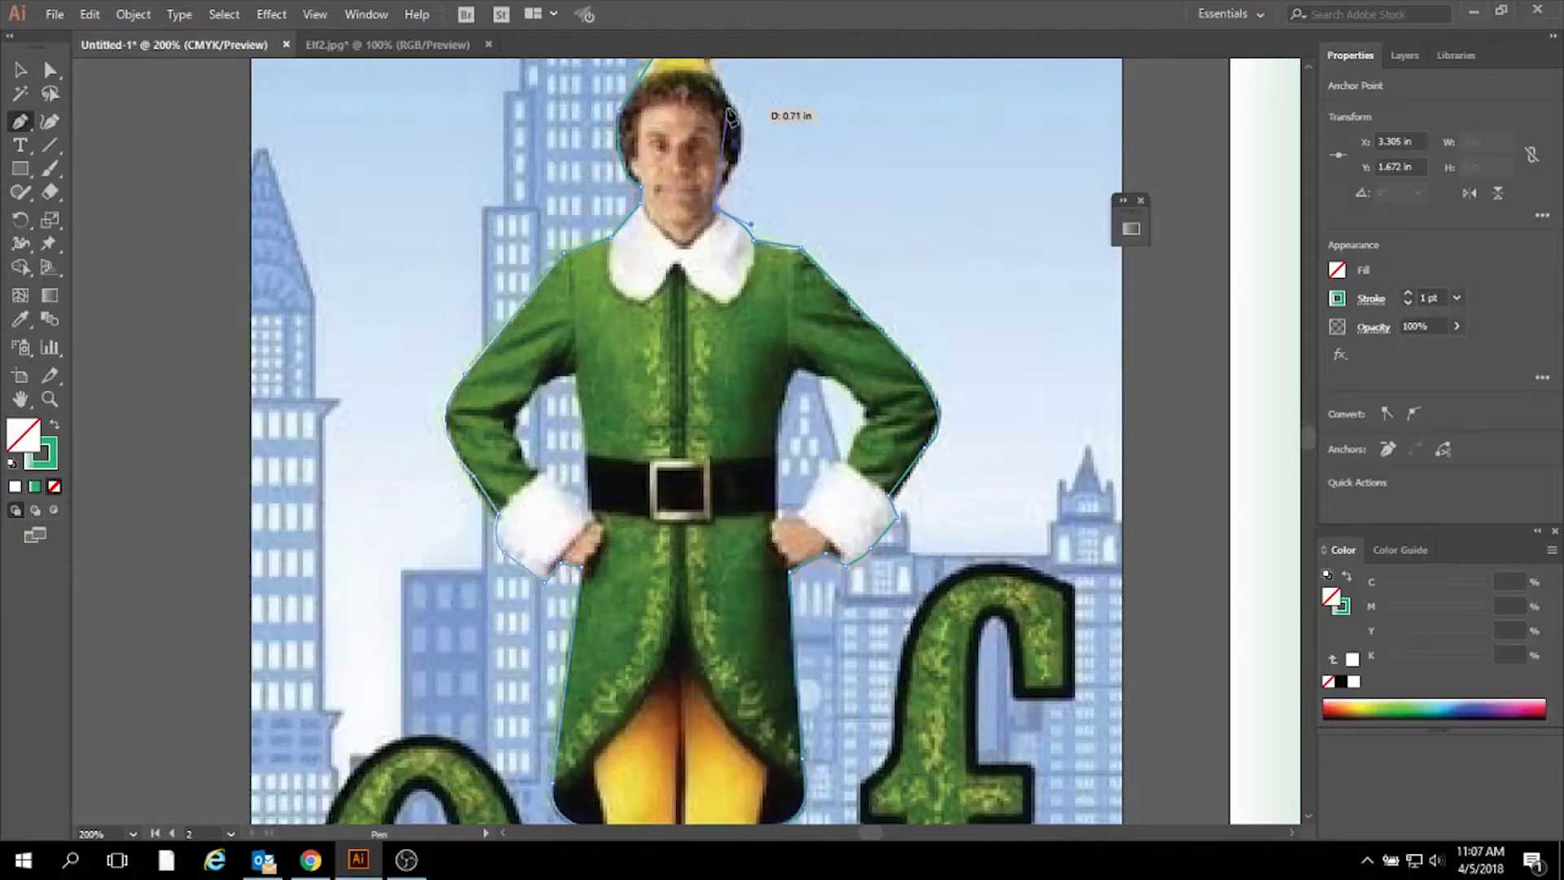
mouse_move(736, 117)
mouse_down()
mouse_move(725, 131)
mouse_move(708, 107)
mouse_up()
scroll(1097, 286, up, 2)
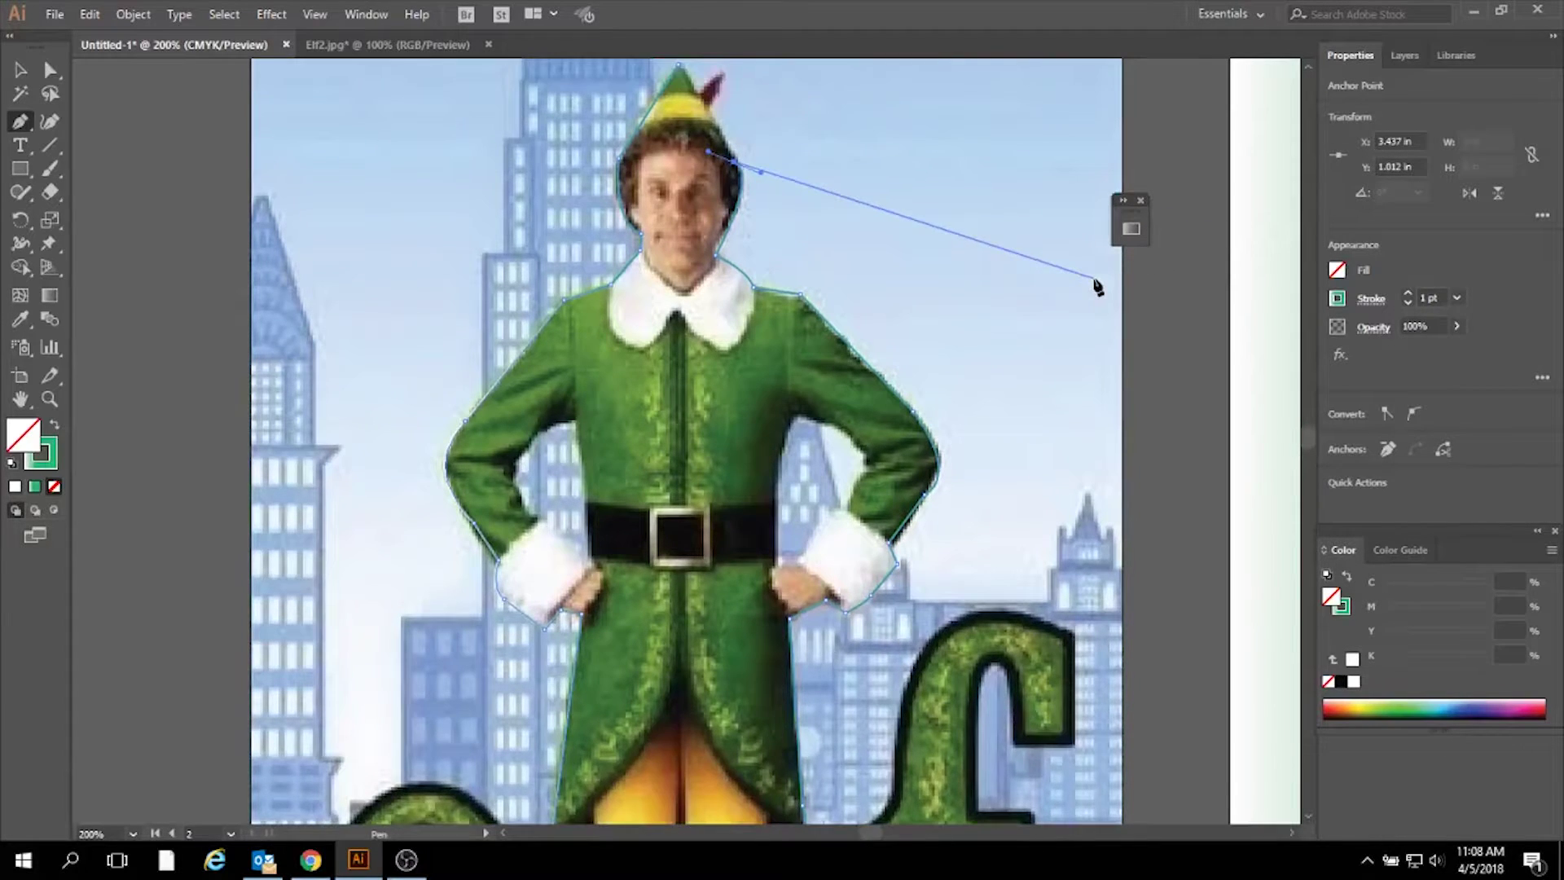
scroll(1097, 287, up, 4)
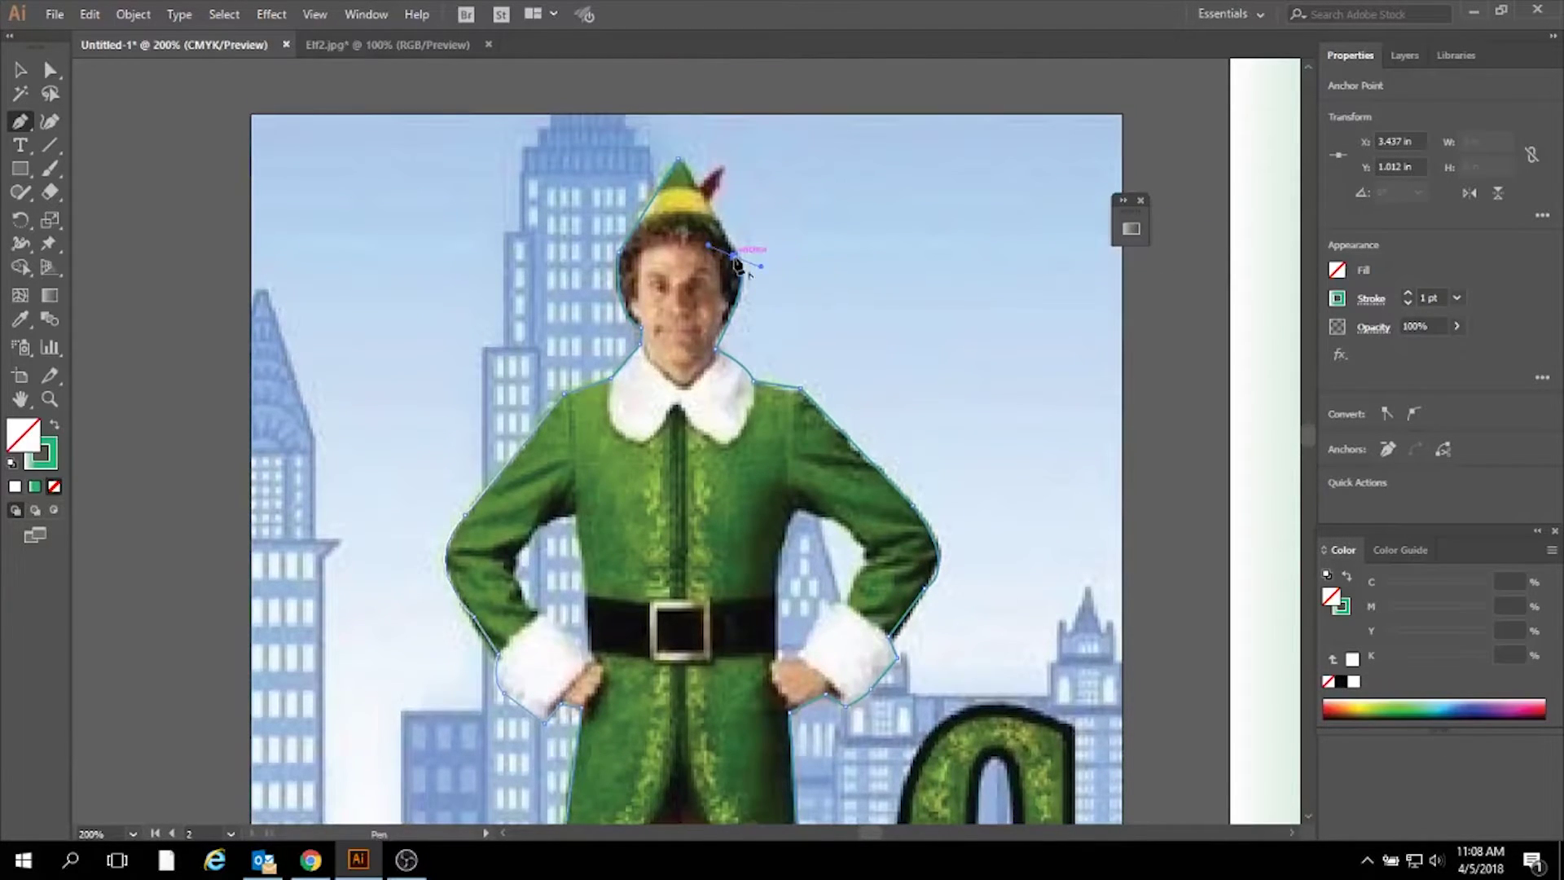
drag(739, 259, 679, 163)
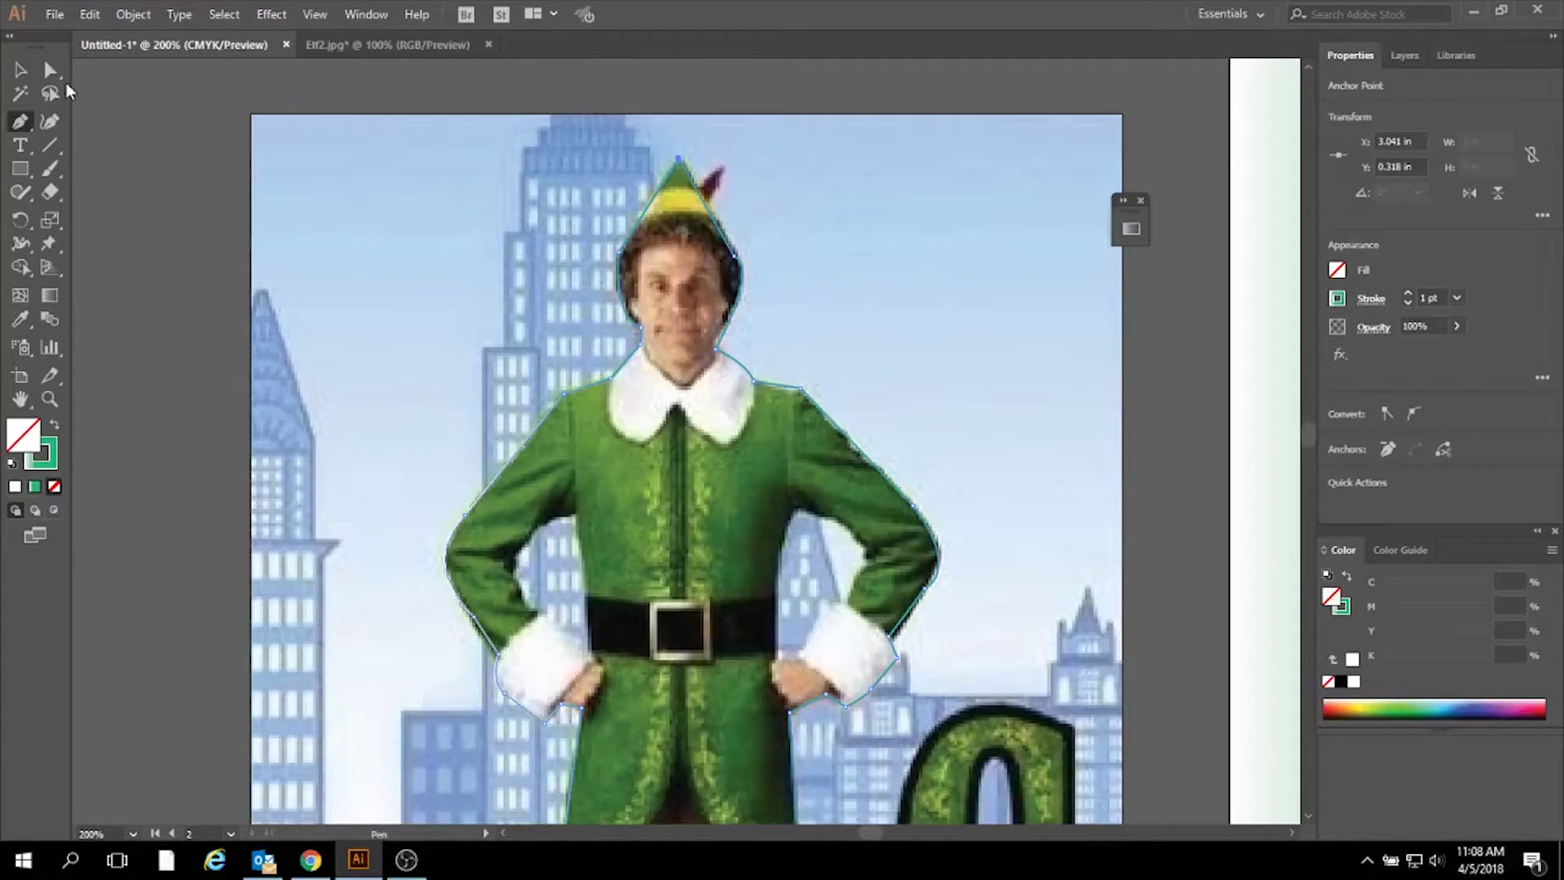
click(21, 74)
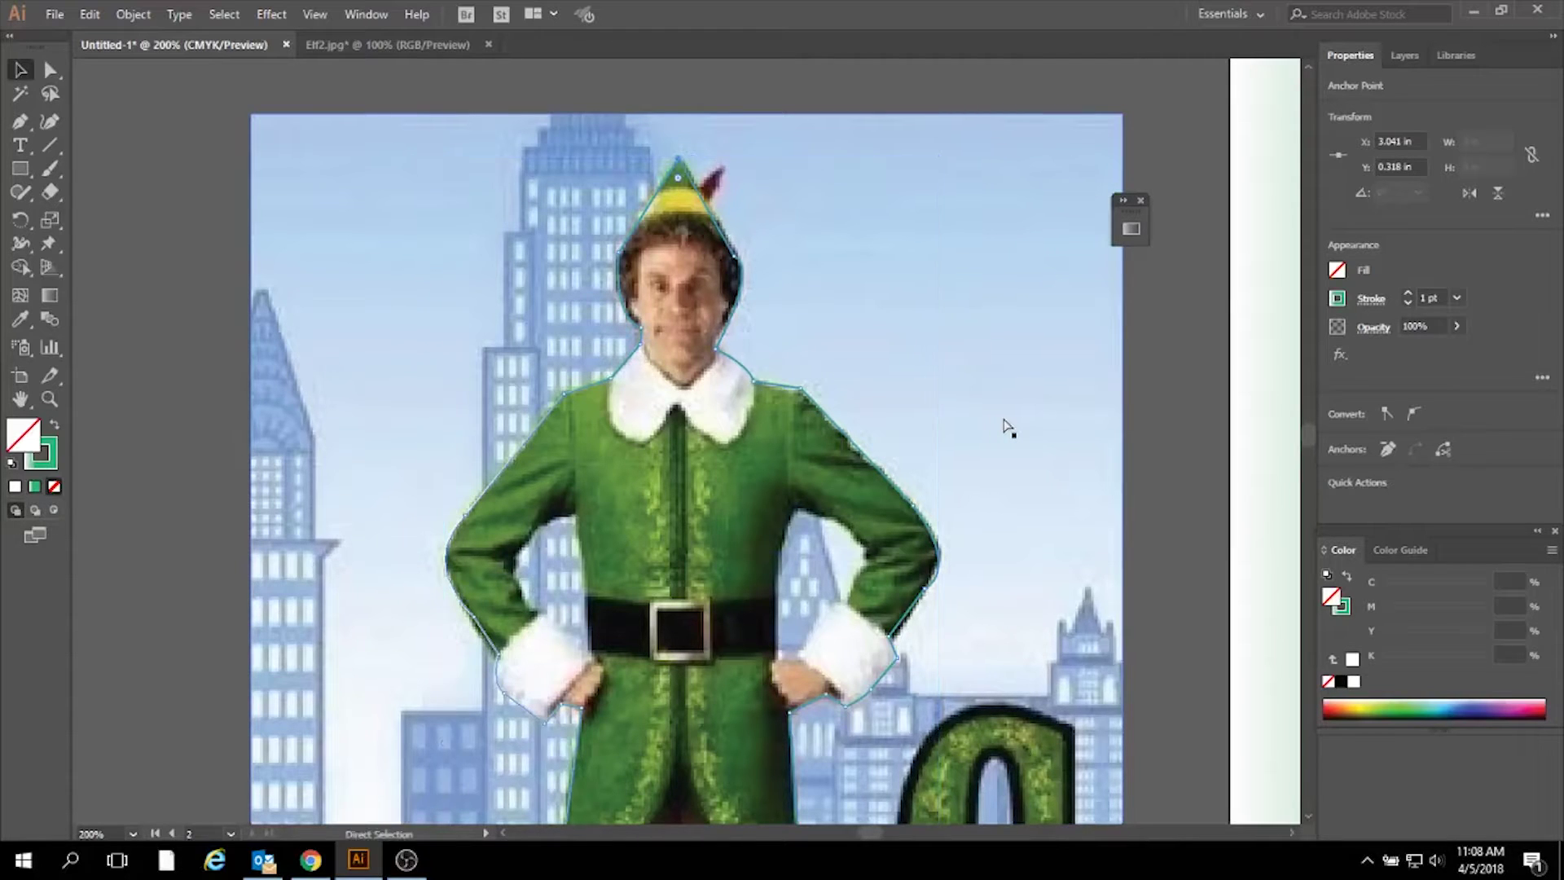
Move the elf photo left off the traced outline, then return the view to 100%.
key(ctrl+minus)
key(ctrl+minus)
key(ctrl+minus)
key(ctrl+minus)
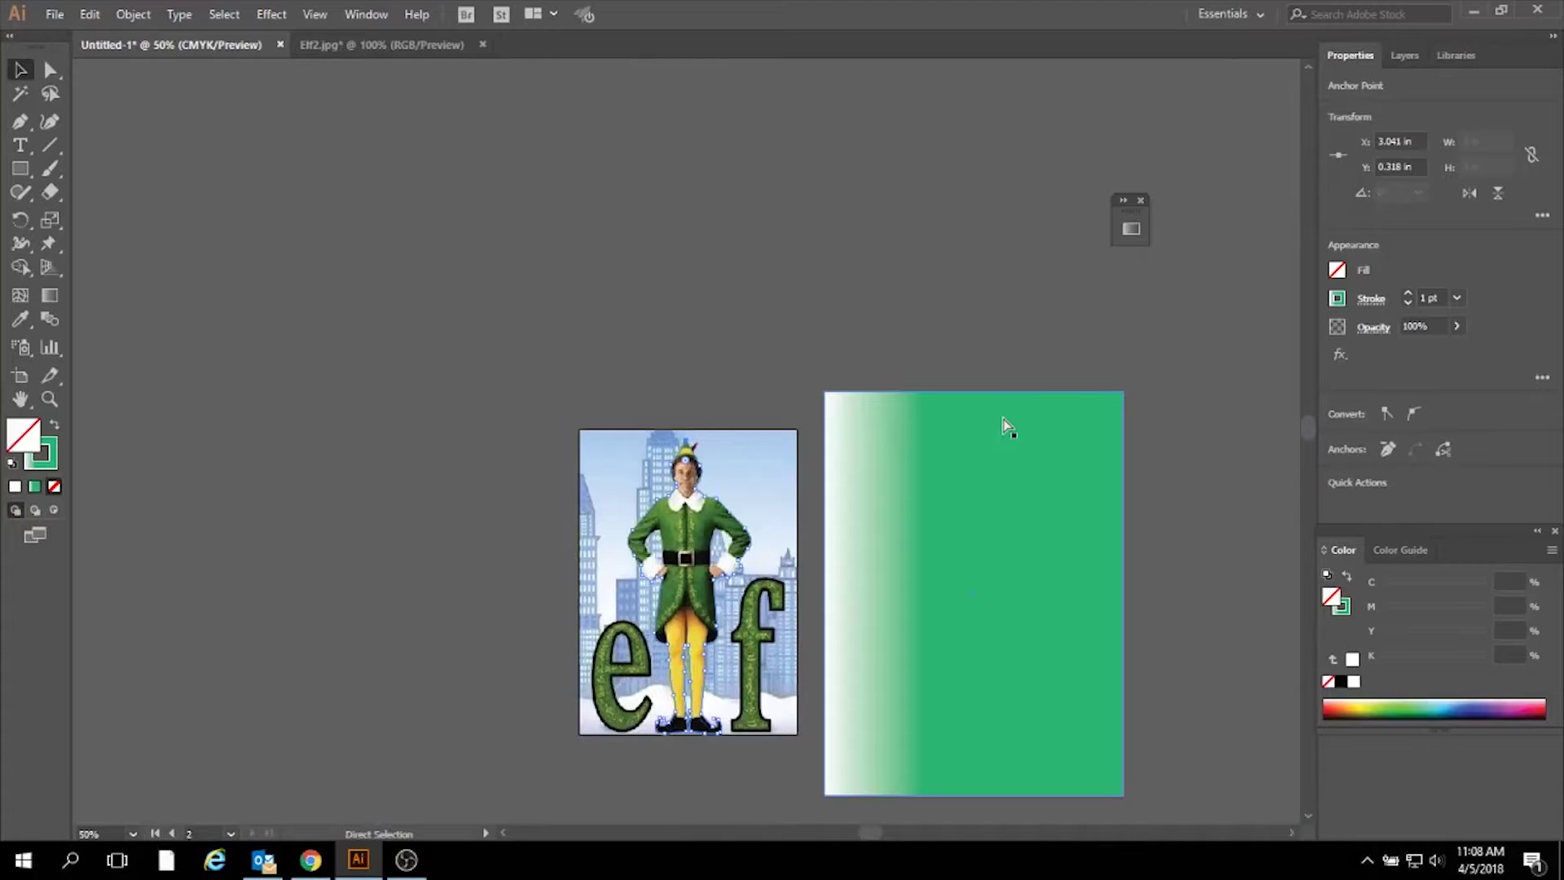
key(v)
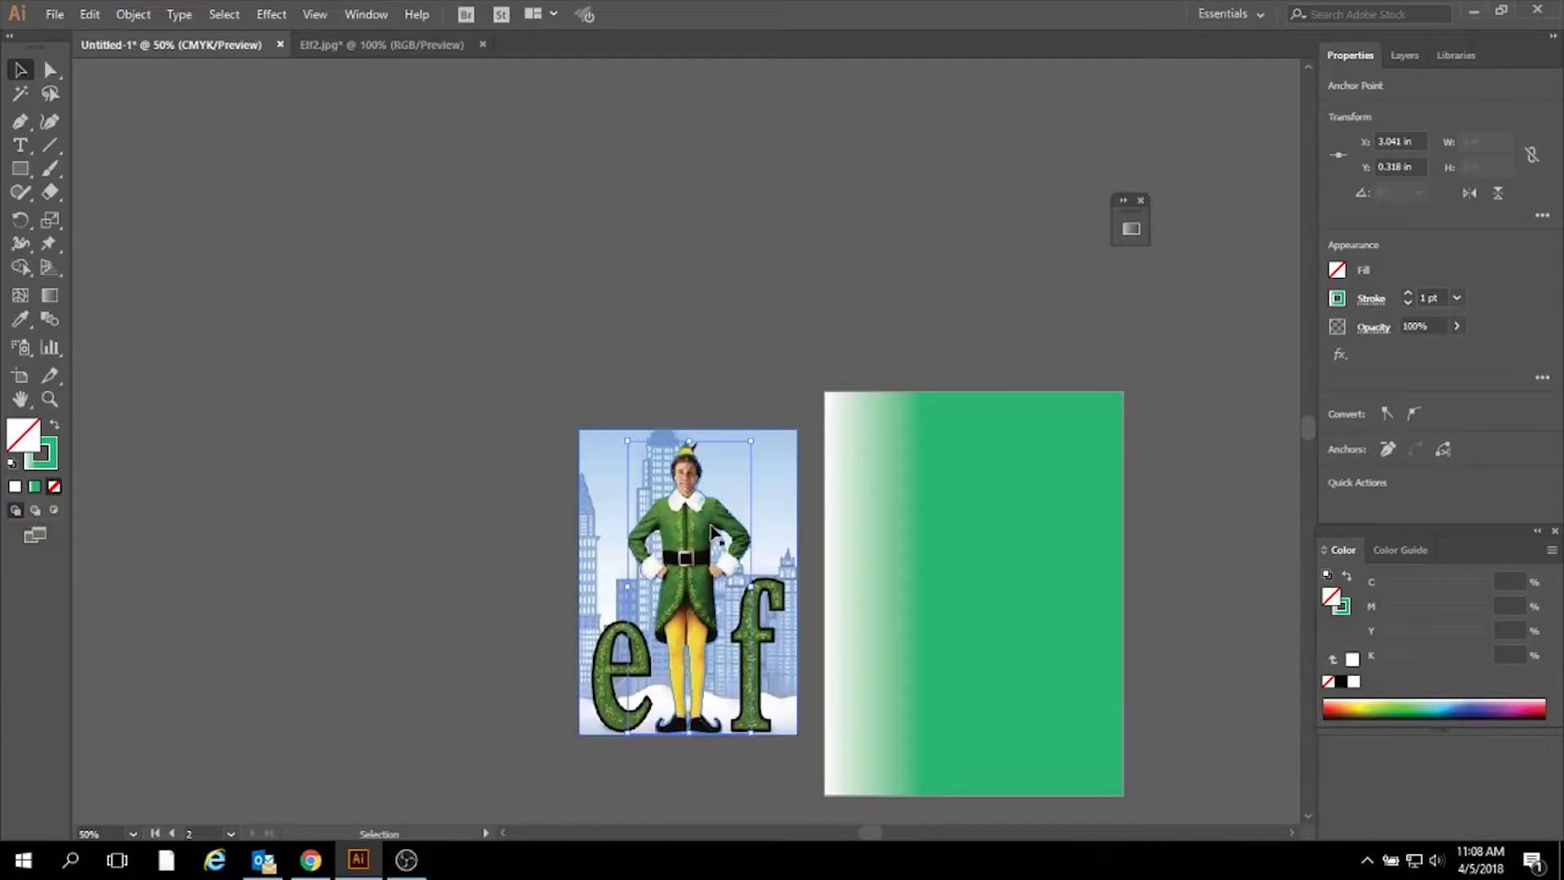
drag(778, 507, 558, 511)
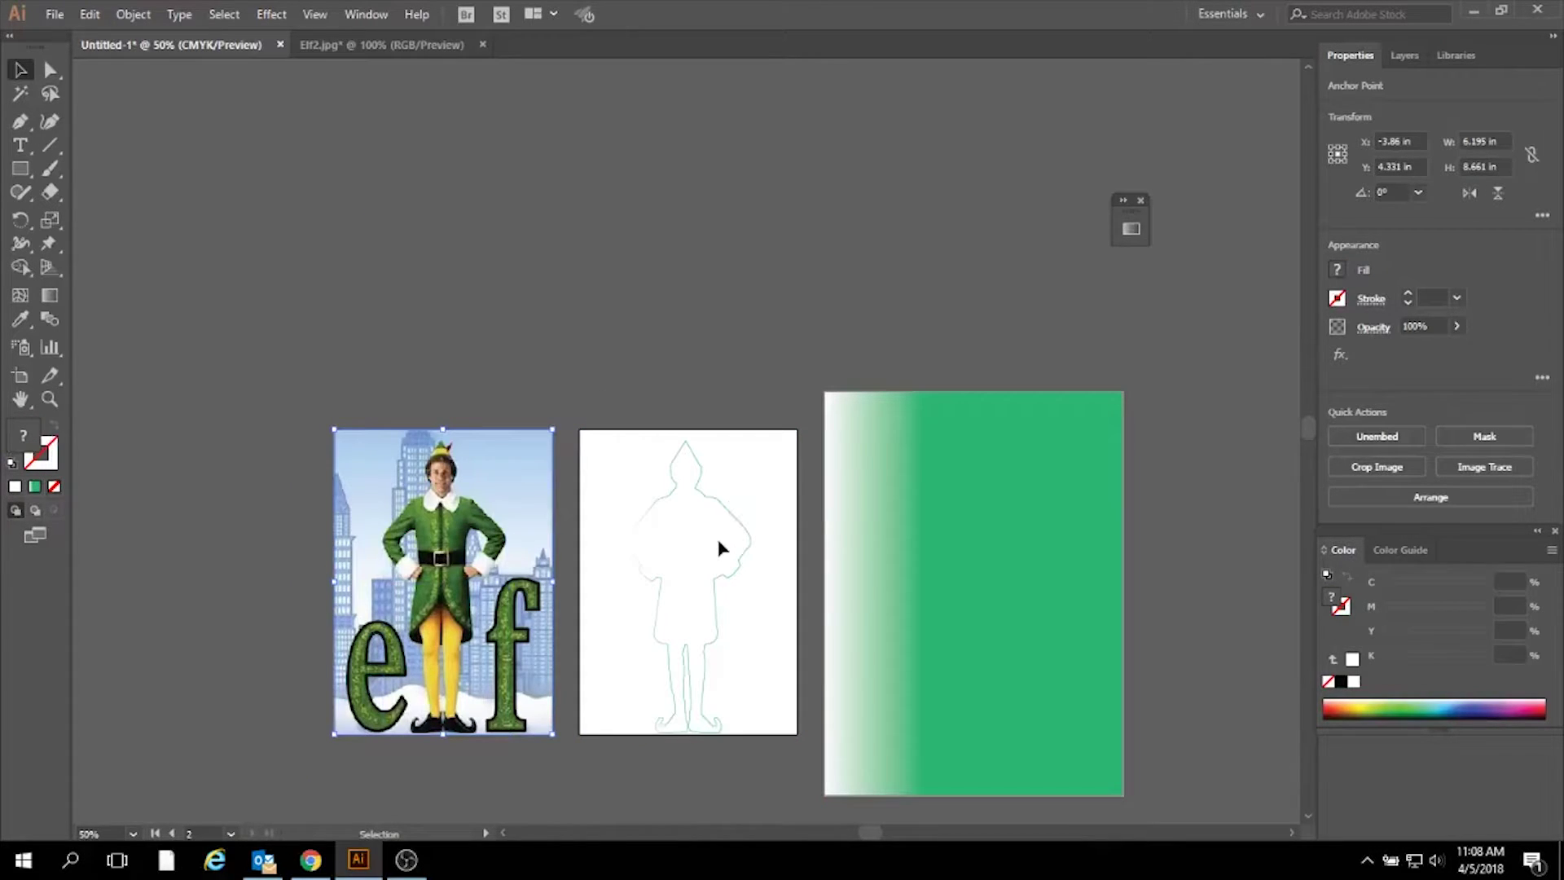
key(ctrl+minus)
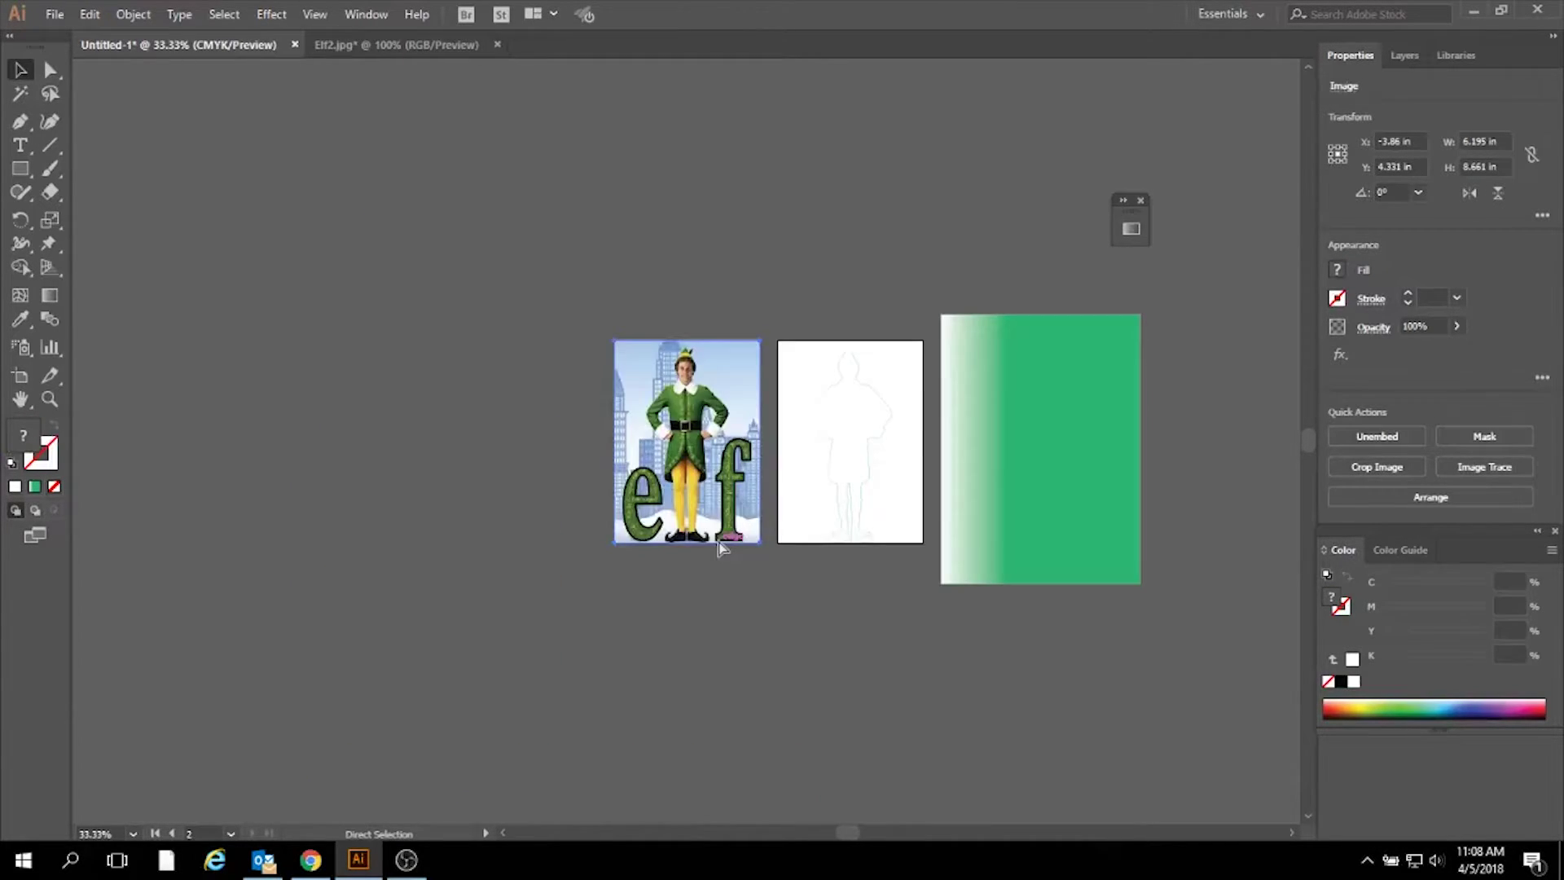
key(ctrl+1)
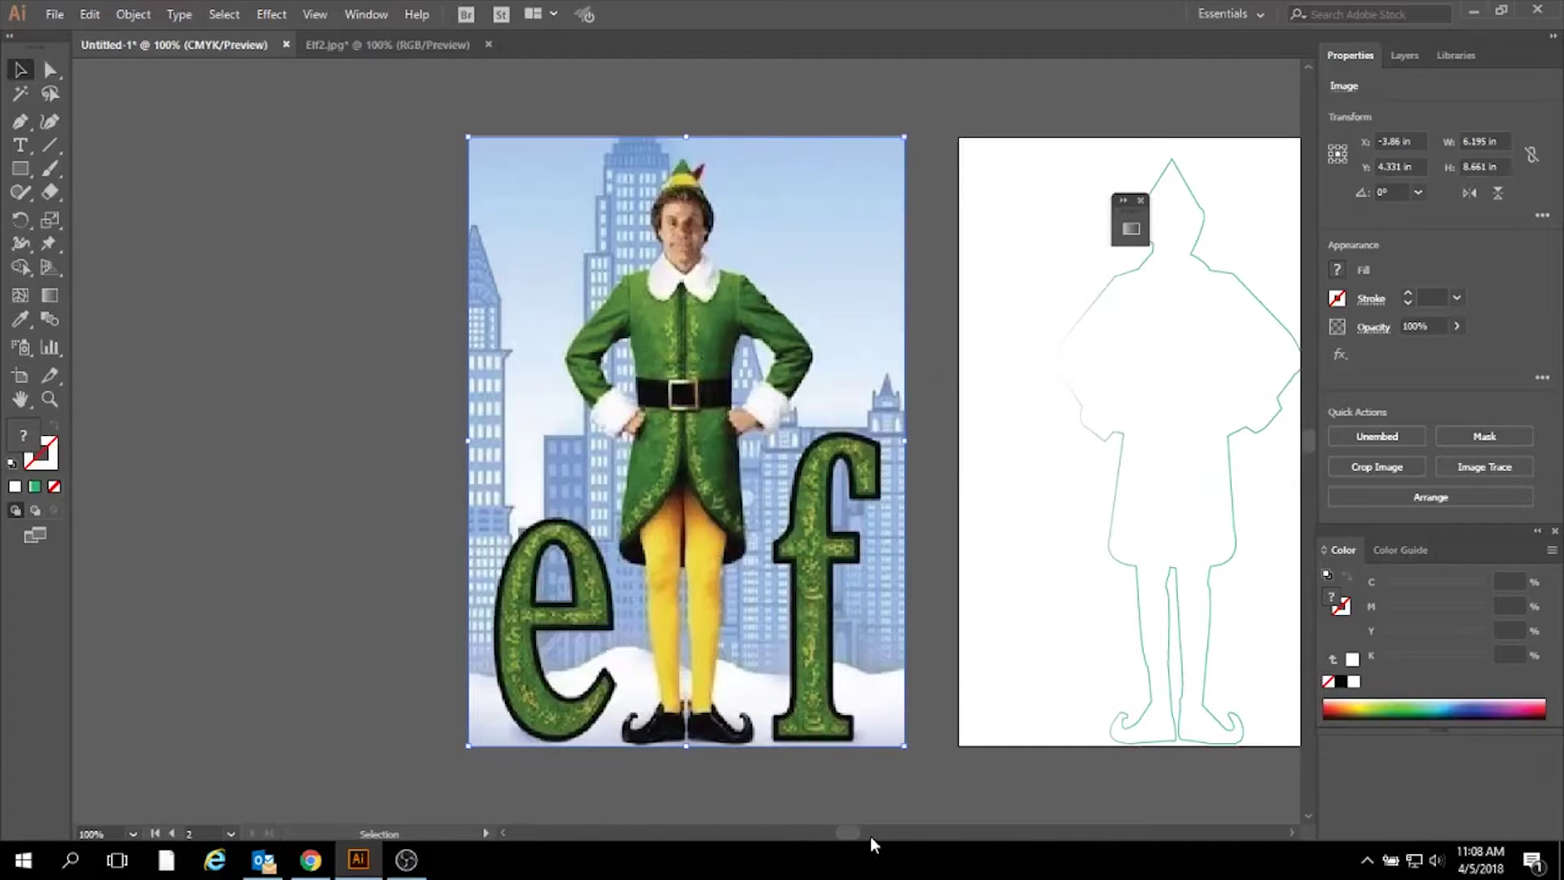
Select the traced elf outline and open, then cancel, the stroke Color Picker.
drag(857, 837, 873, 835)
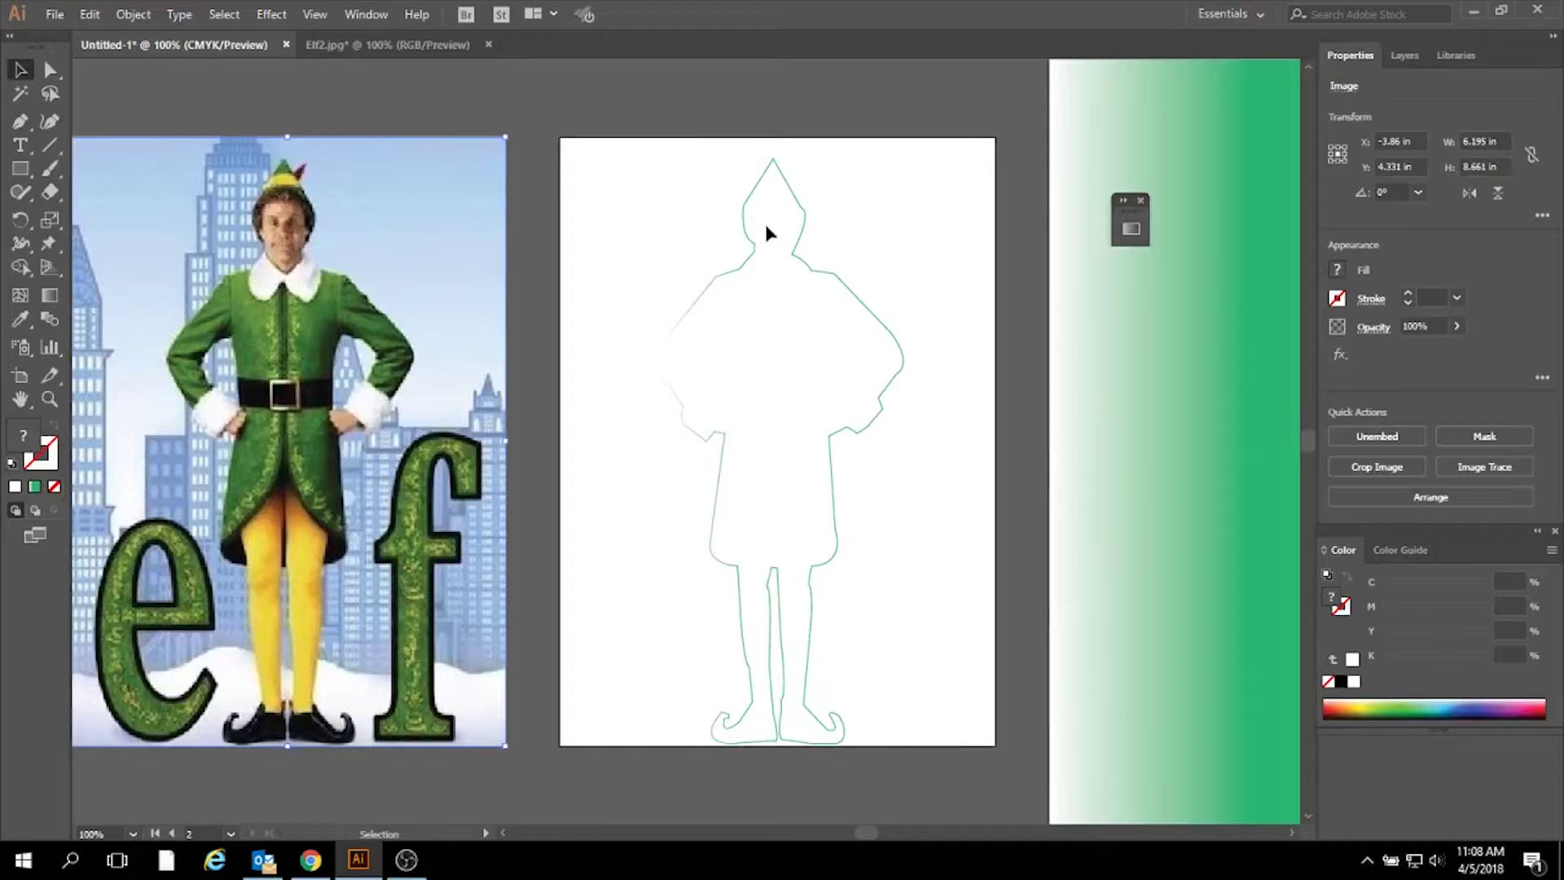
click(802, 242)
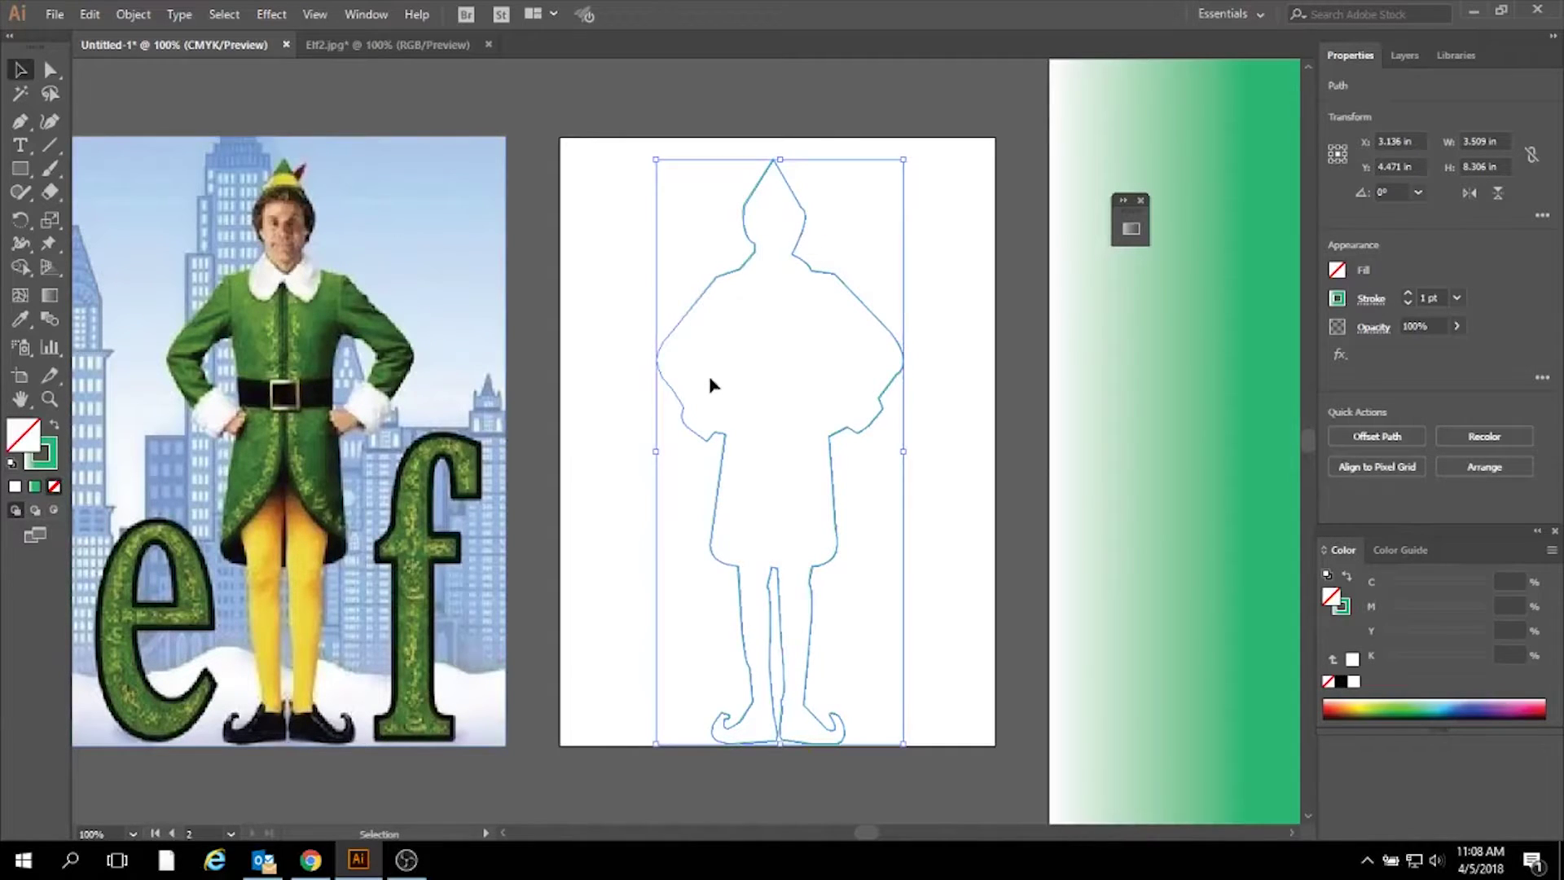
double_click(53, 463)
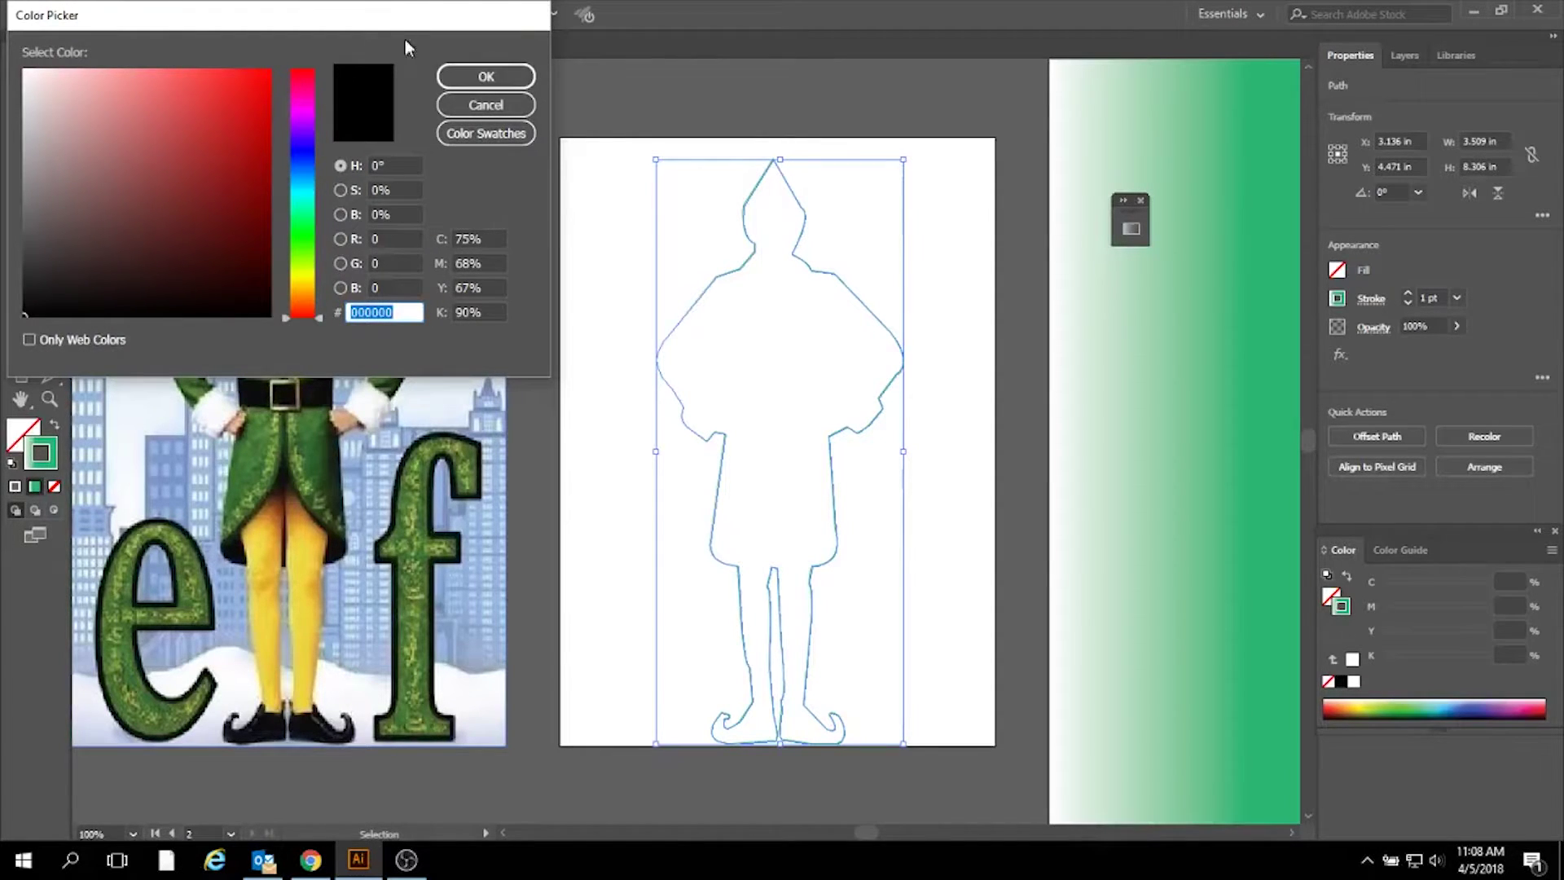
drag(405, 17, 1429, 17)
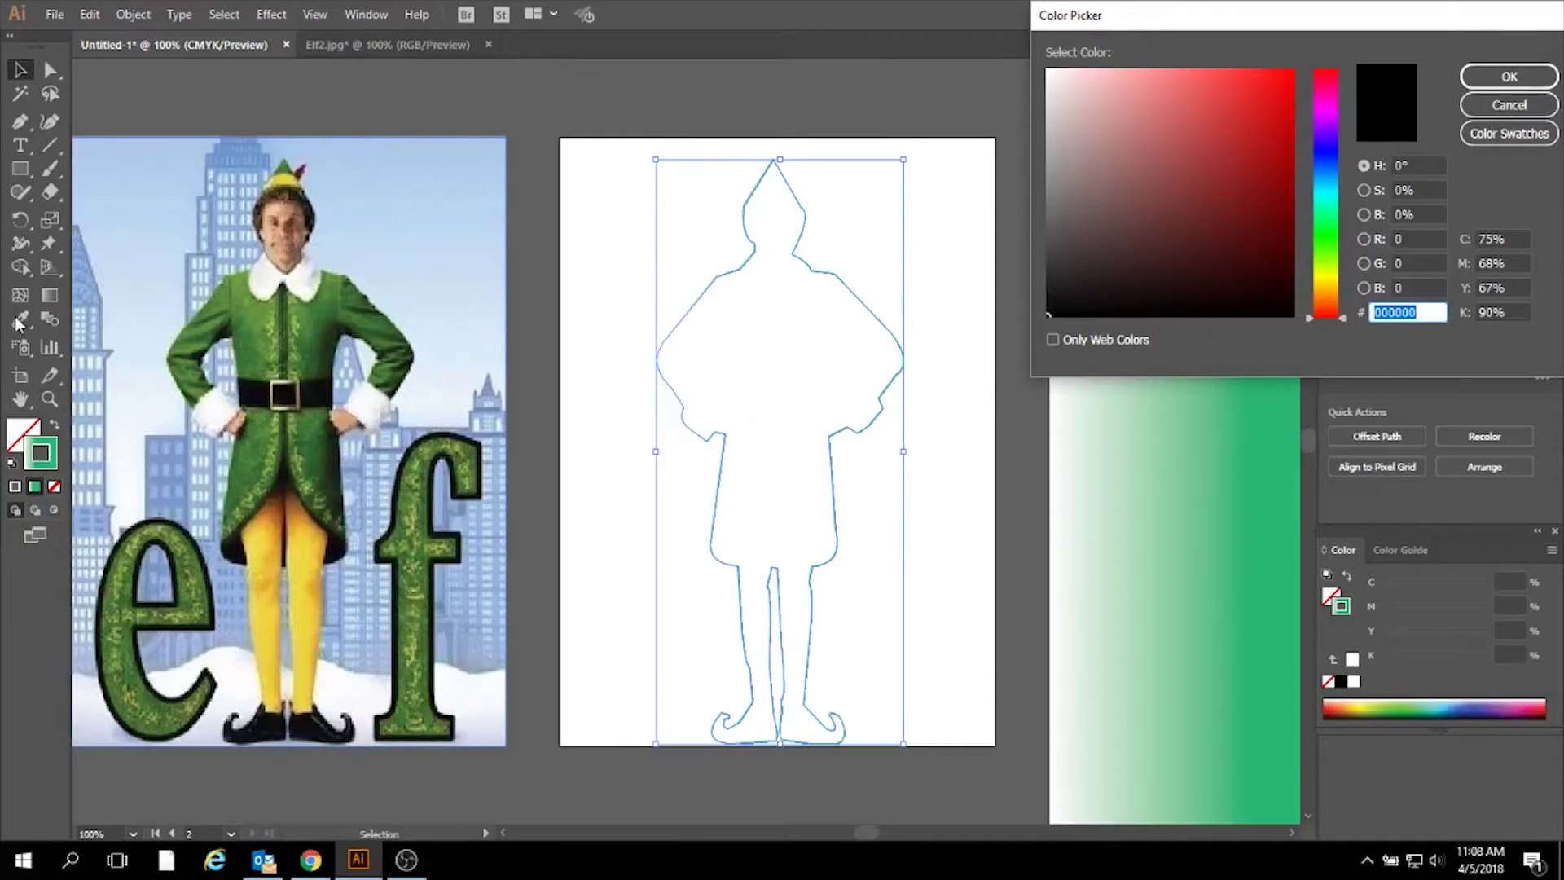
click(1510, 104)
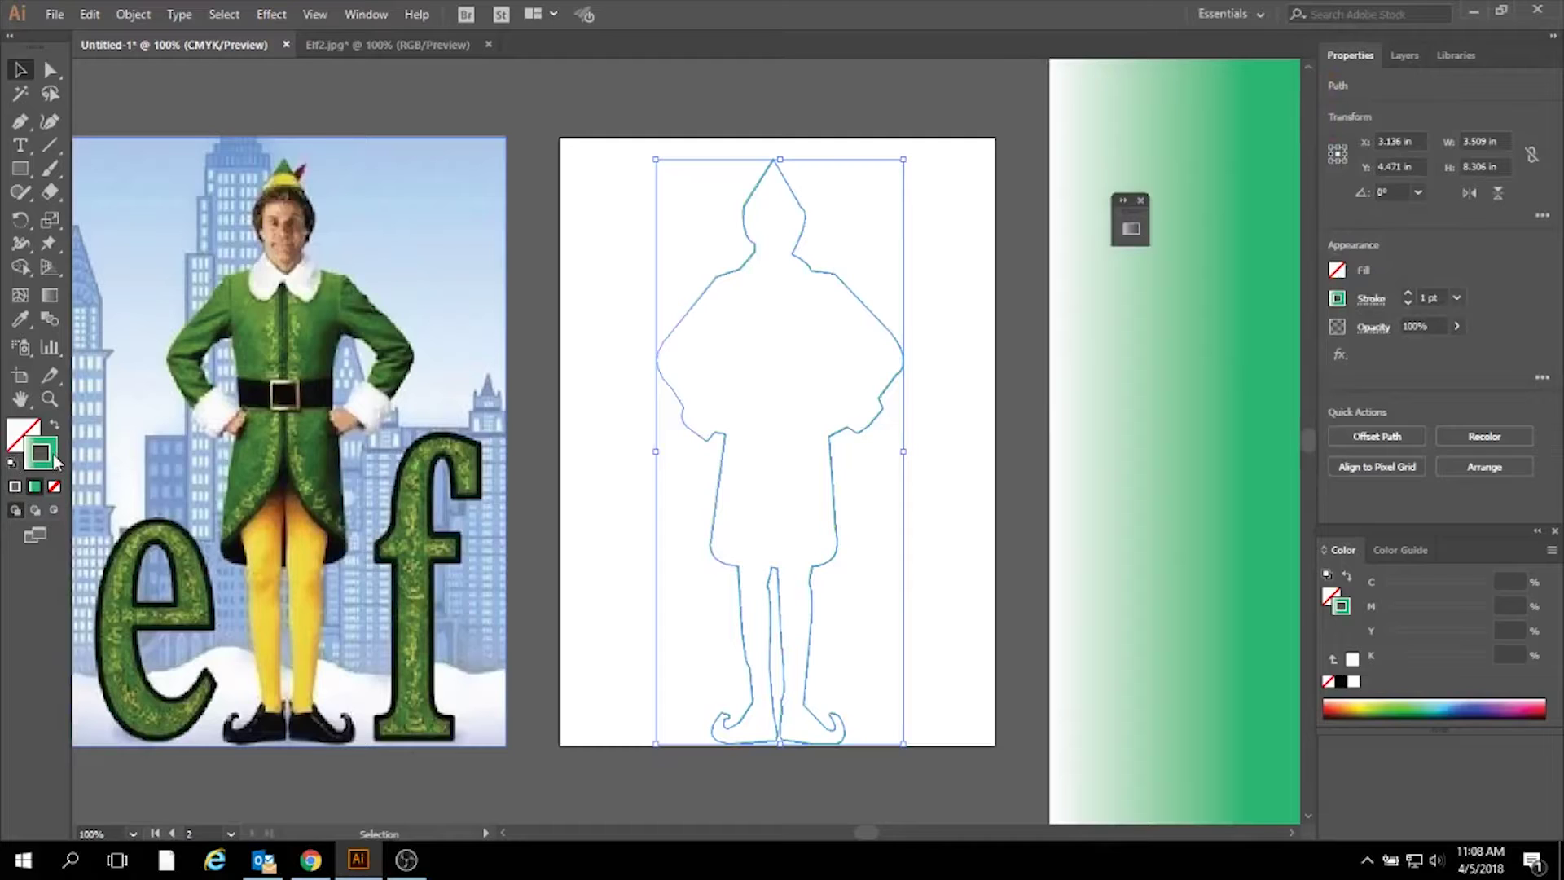
Fill the silhouette with green sampled by Eyedropper from the elf's jacket and hat.
click(20, 319)
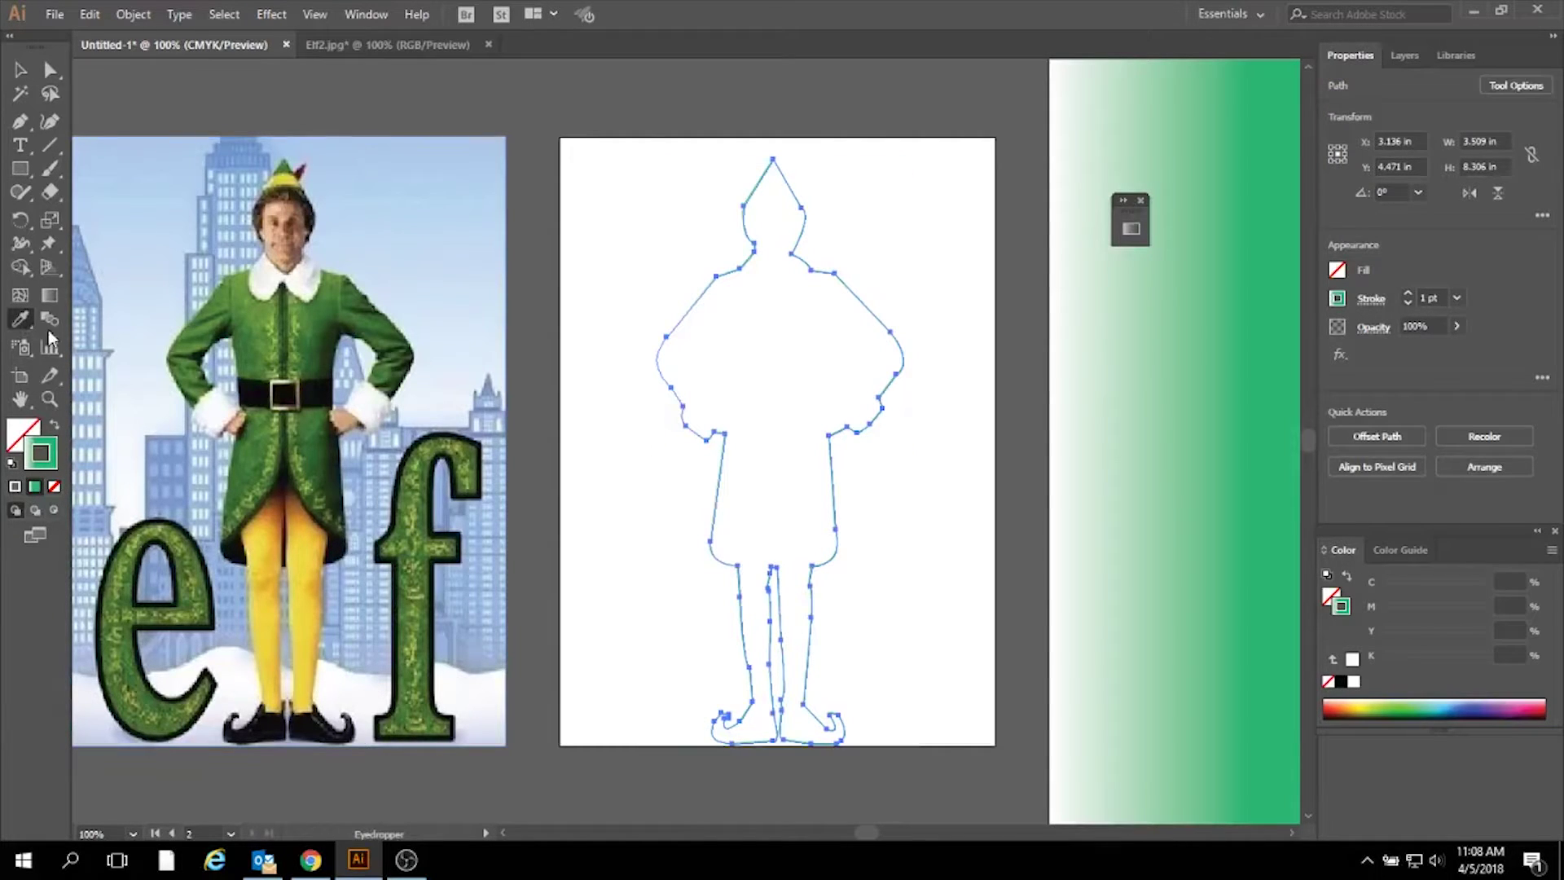
click(329, 337)
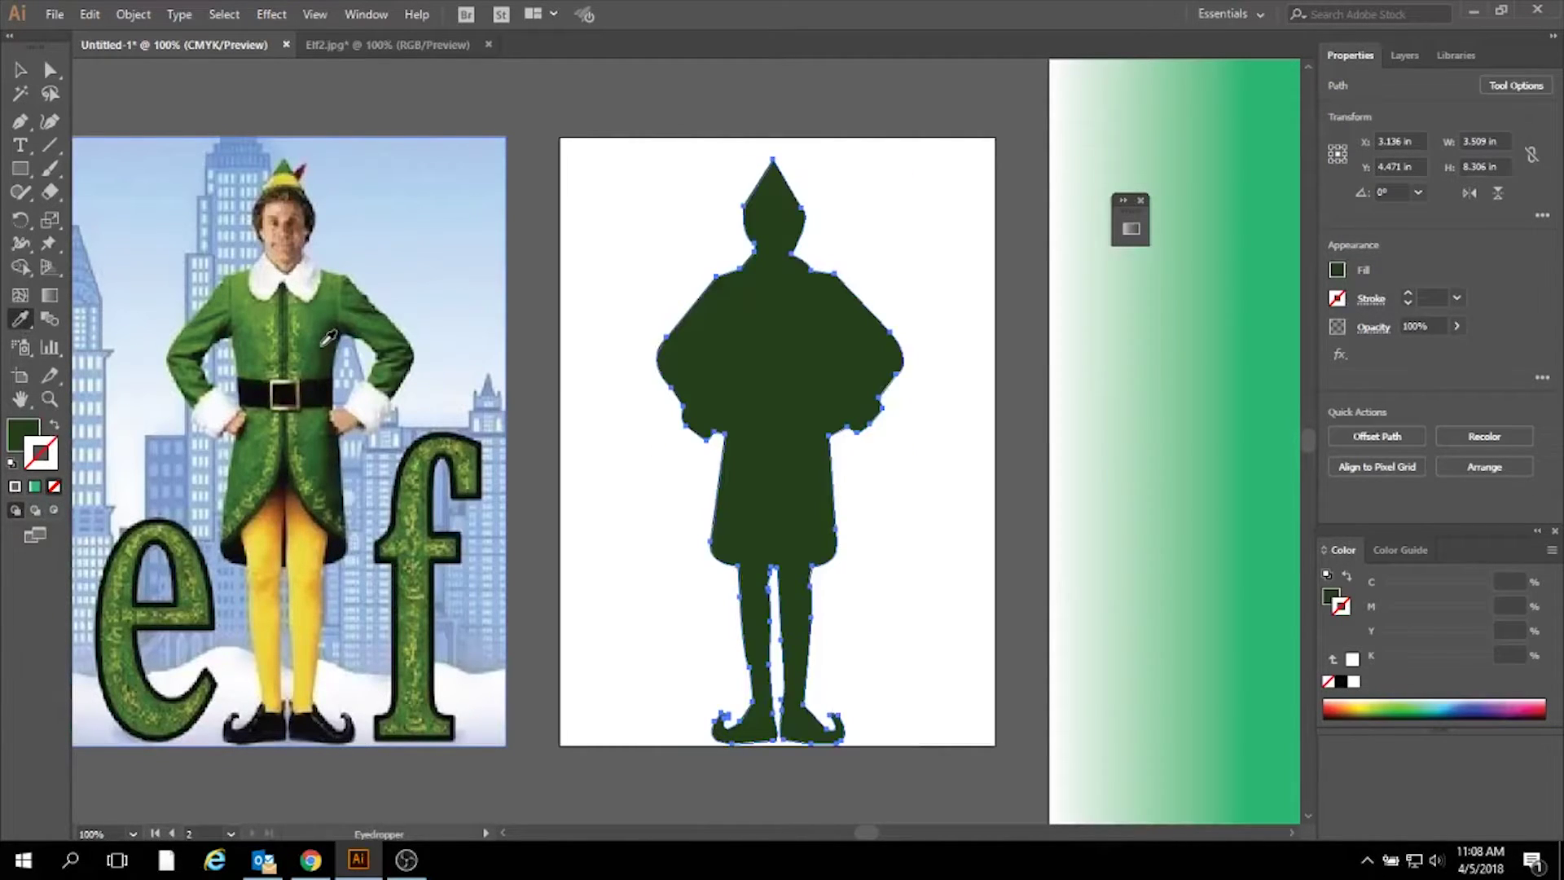
click(278, 432)
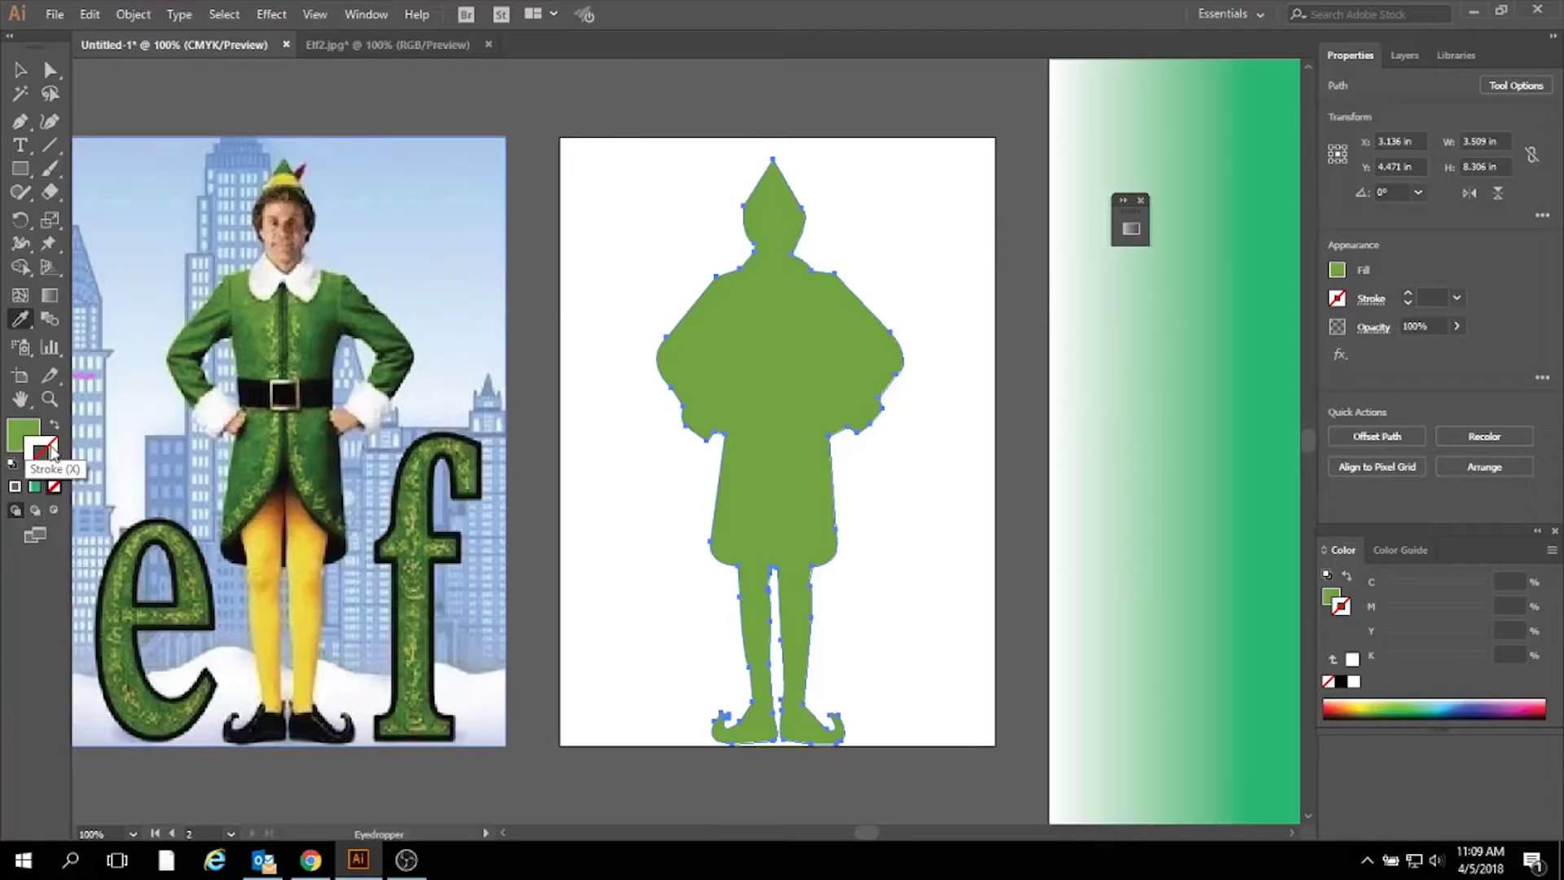
click(17, 440)
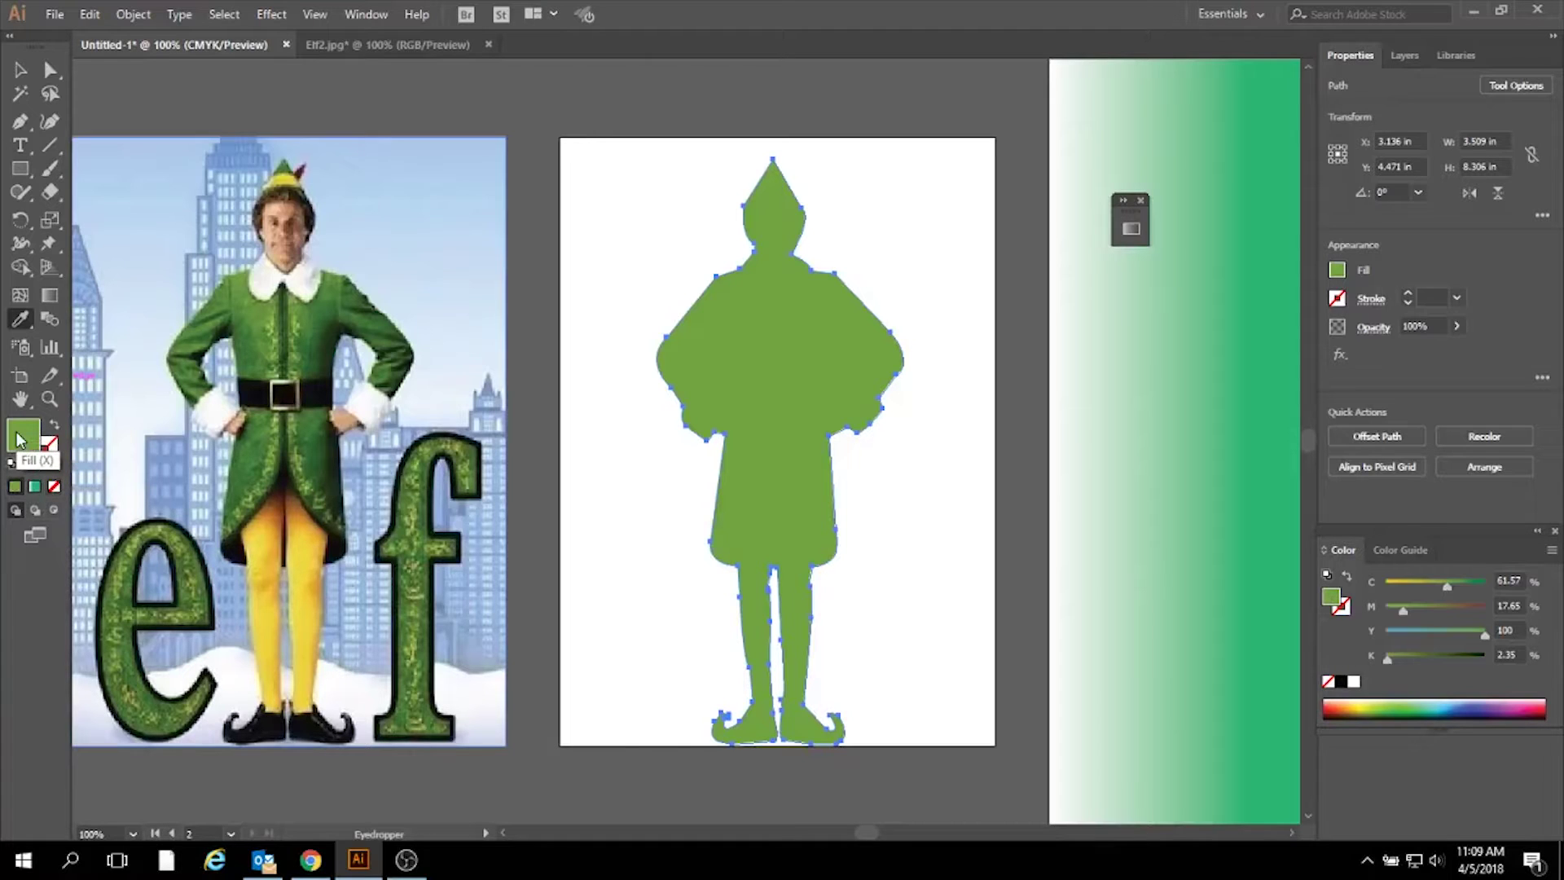
click(22, 322)
click(290, 162)
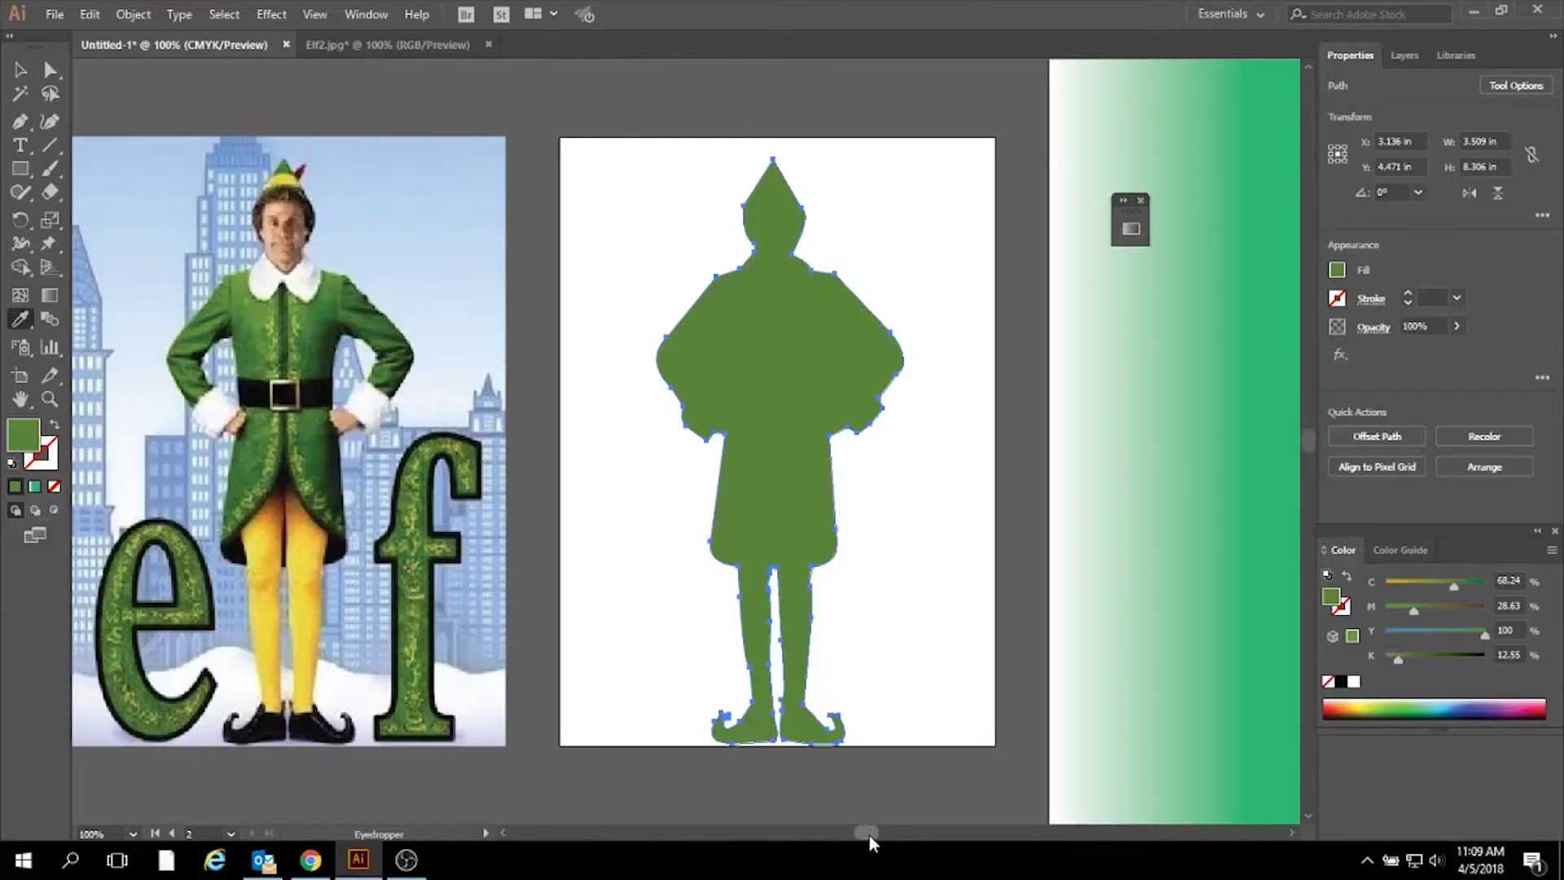
Move the silhouette onto the gradient background and enlarge it to 4.748 × 11.236 in.
mouse_move(869, 834)
mouse_down()
mouse_move(899, 836)
mouse_move(887, 841)
mouse_up()
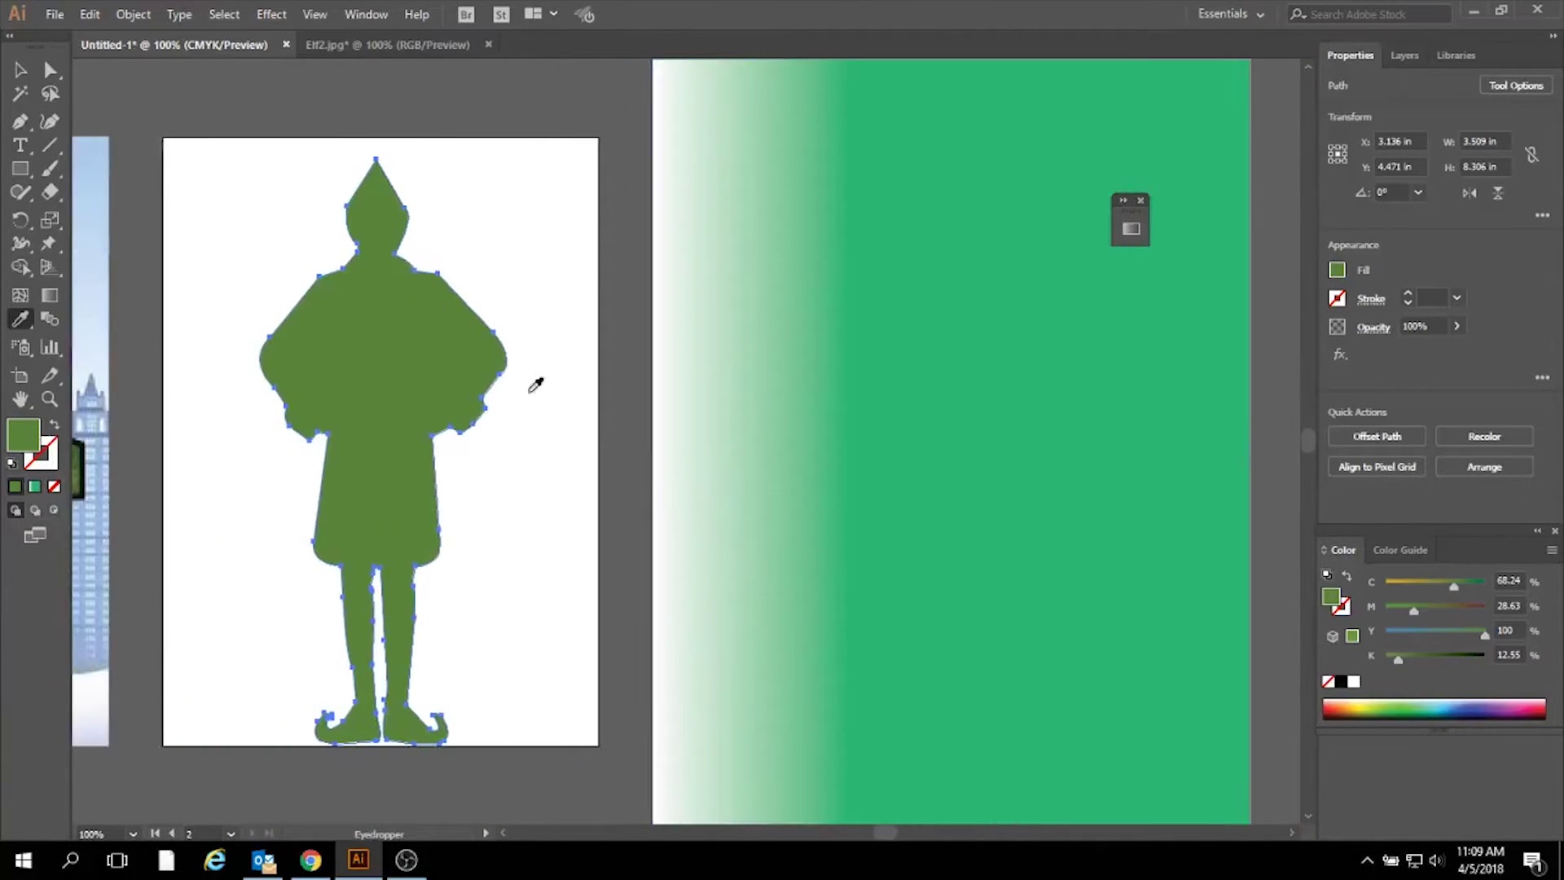
click(22, 74)
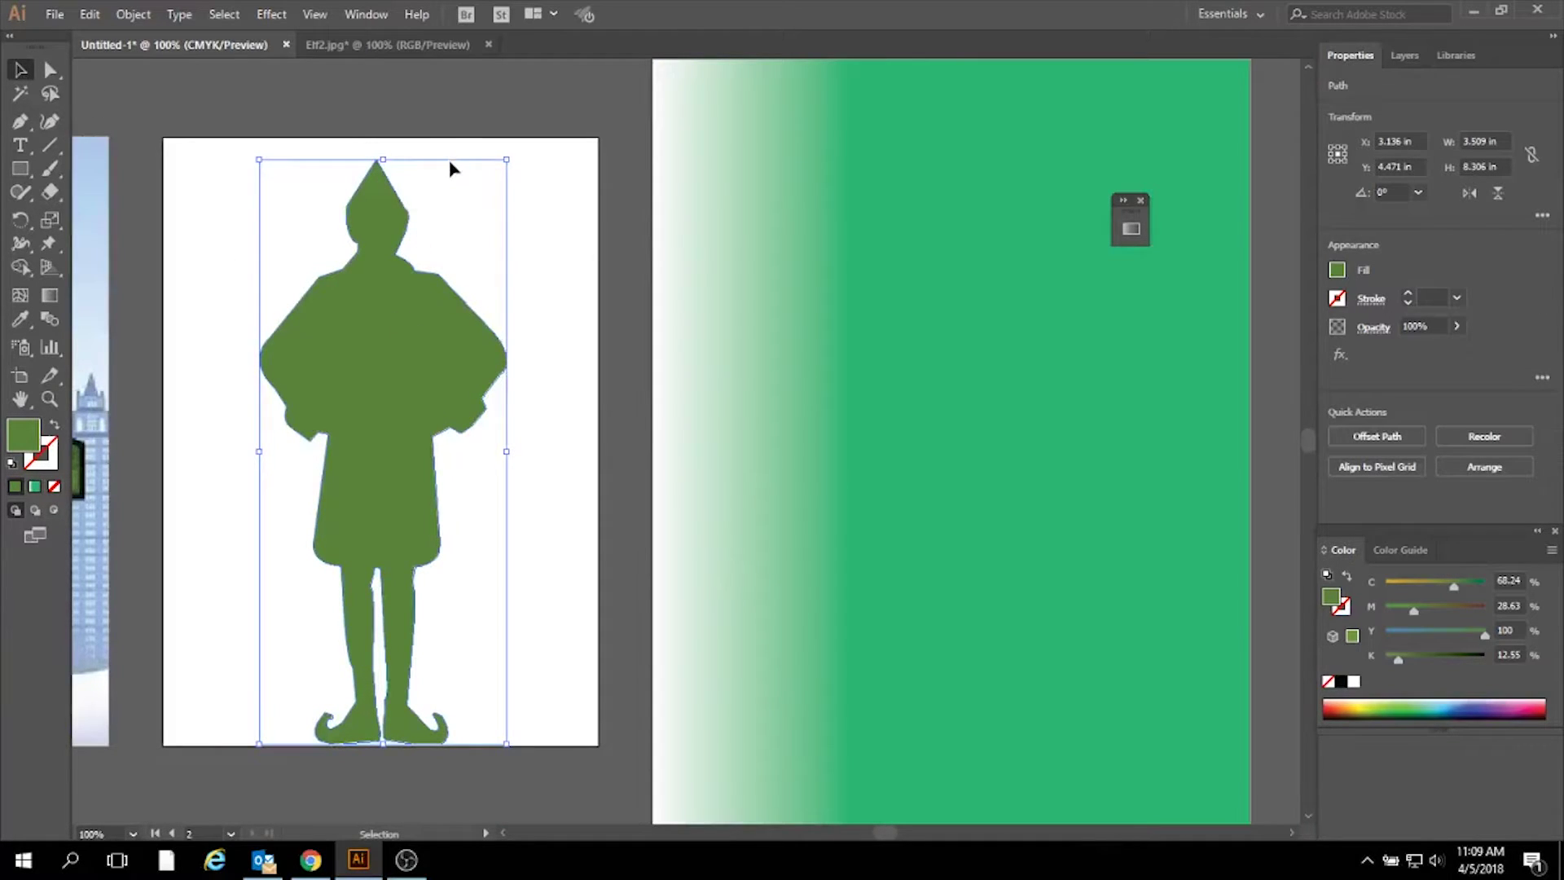
drag(451, 163, 895, 261)
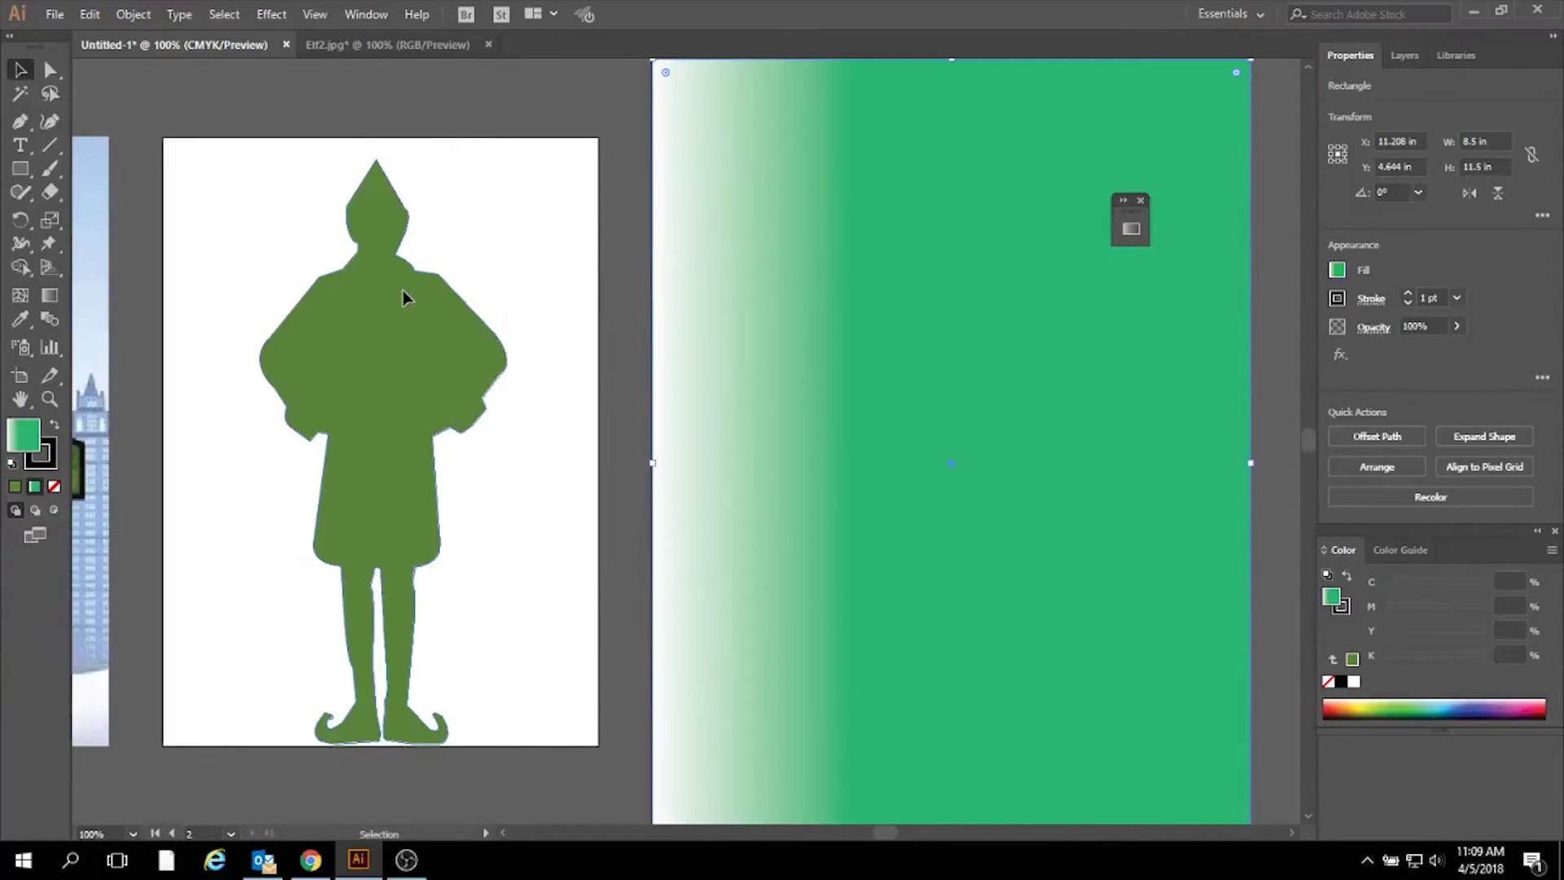
drag(405, 297, 930, 367)
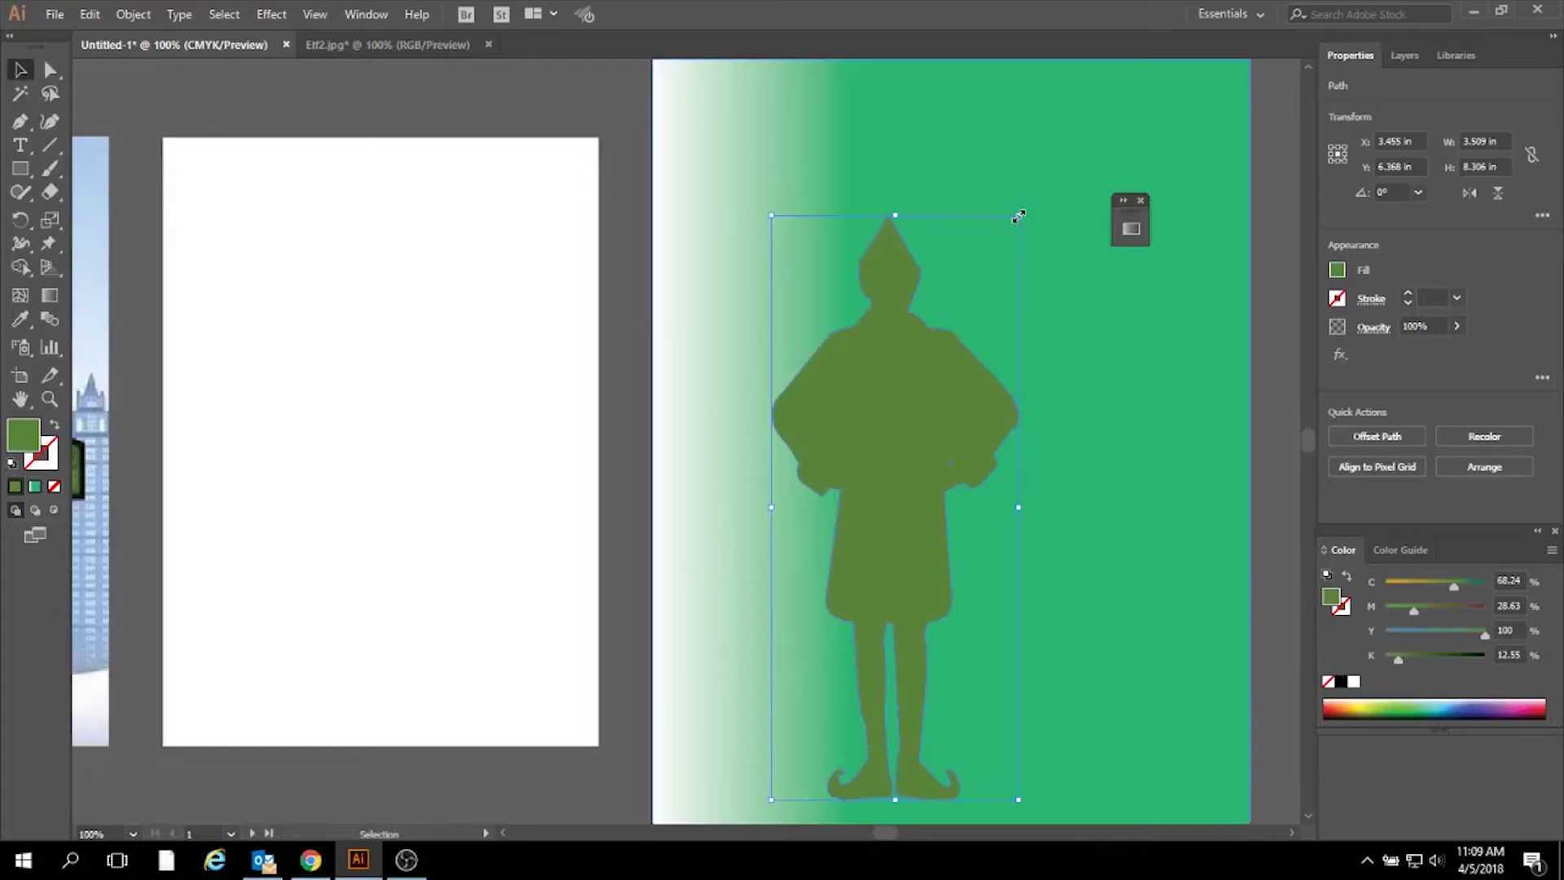
drag(1019, 216, 1064, 110)
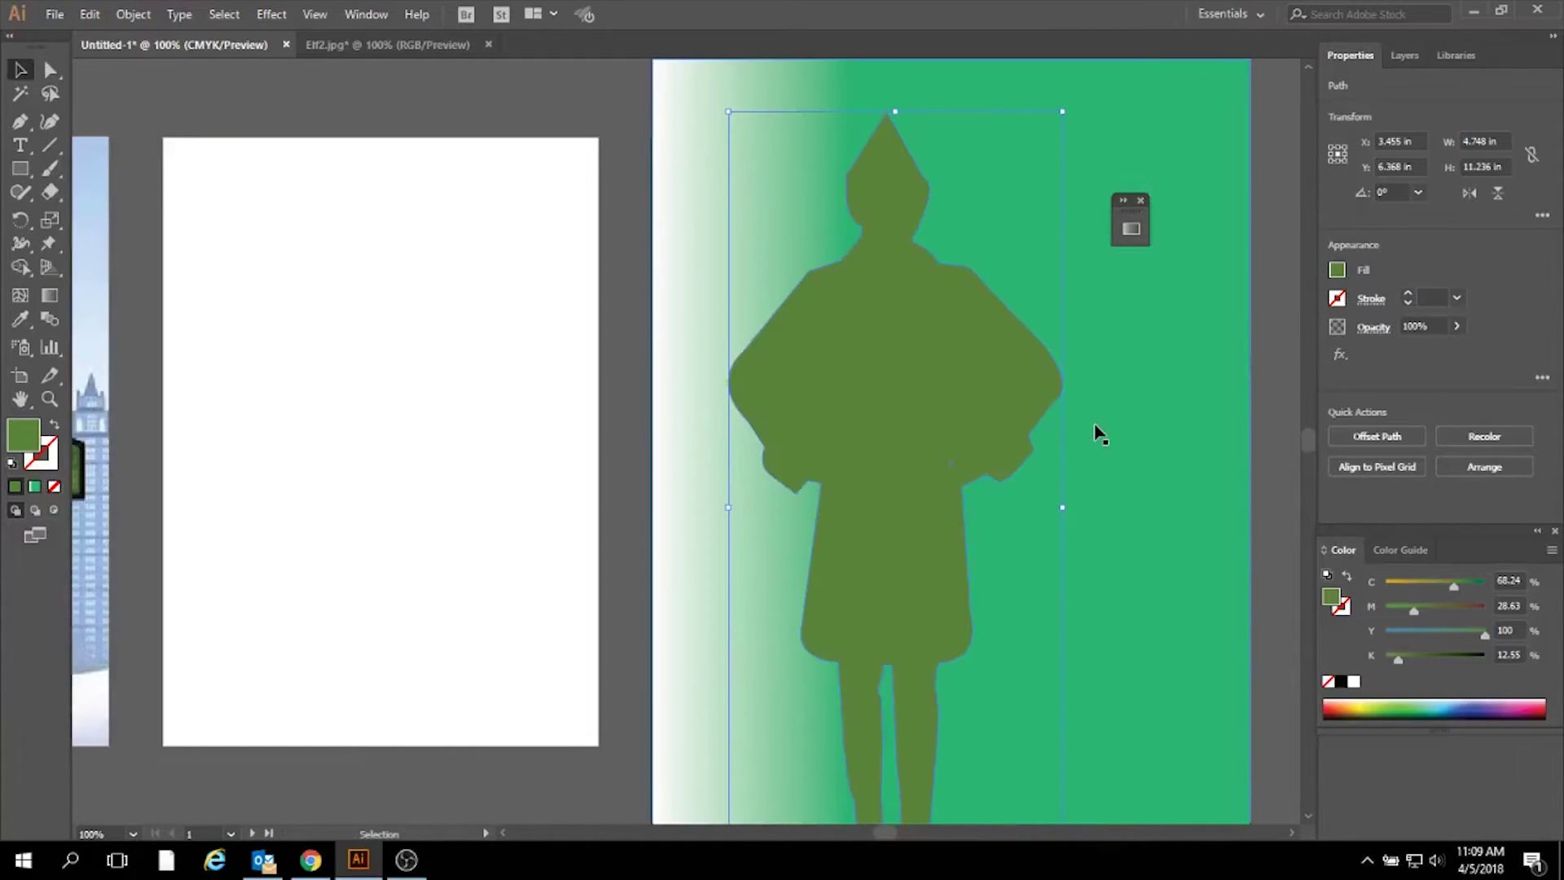
Shift the silhouette to the poster's left side and shrink it to 4.342 × 10.275 in.
key(ctrl+minus)
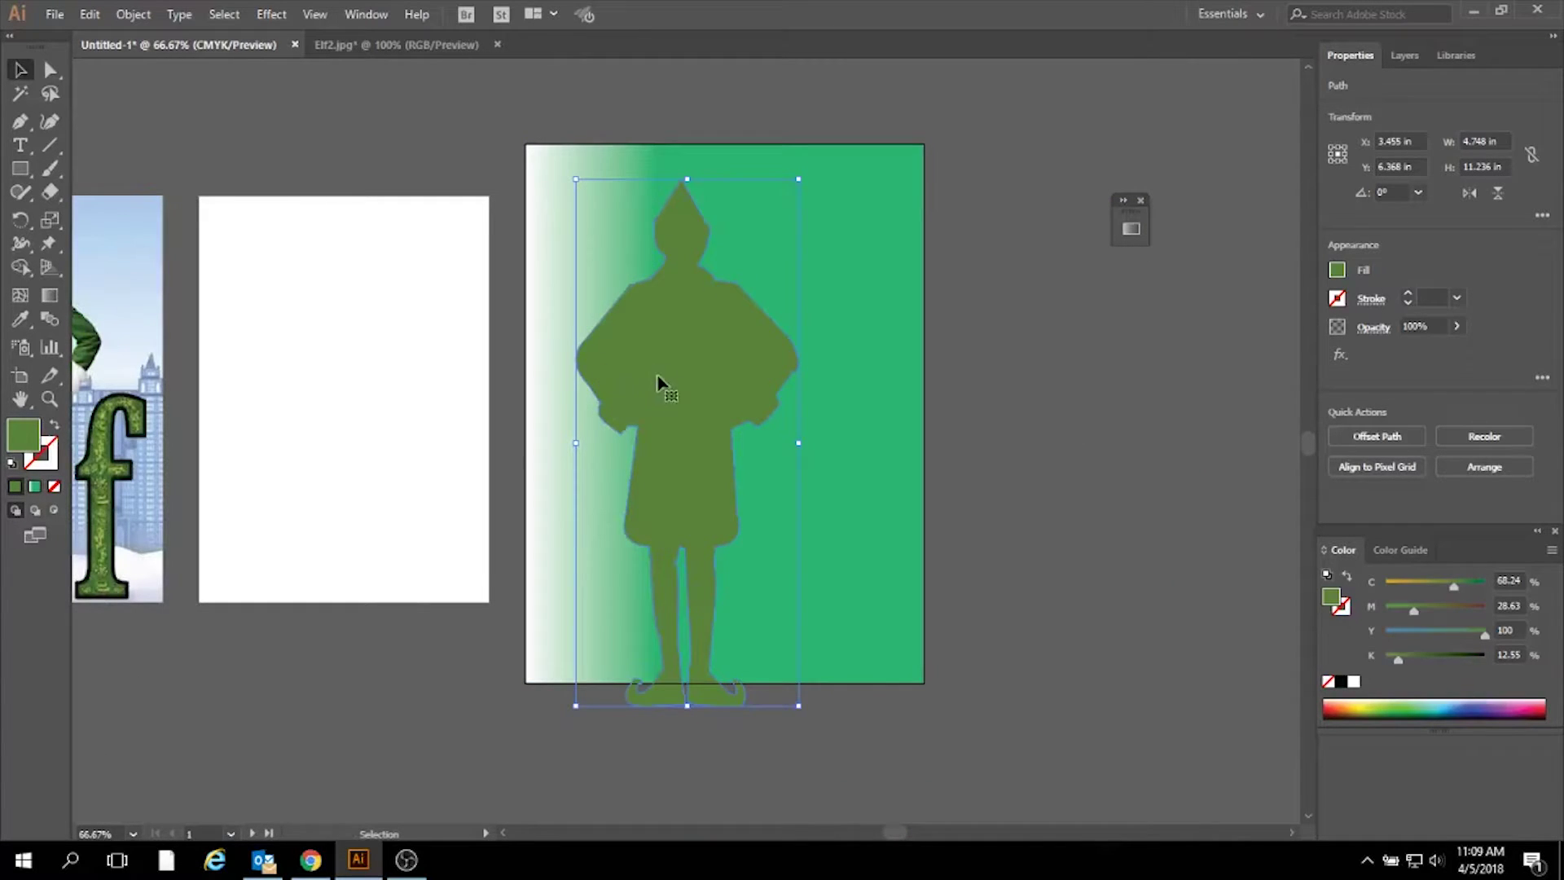
drag(660, 384, 627, 345)
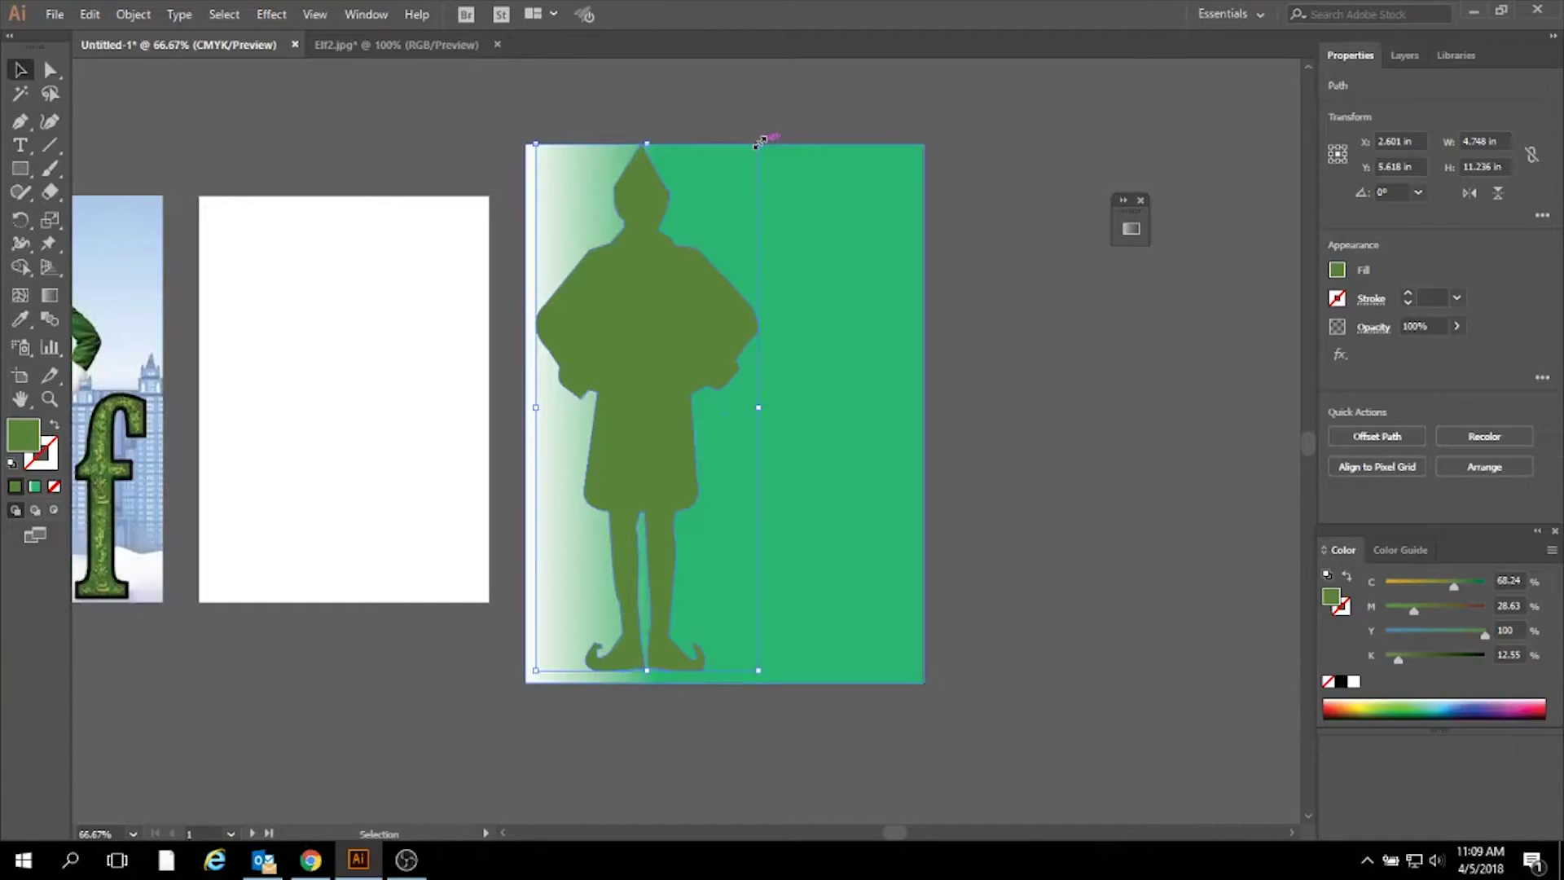
drag(759, 143, 751, 155)
click(1058, 365)
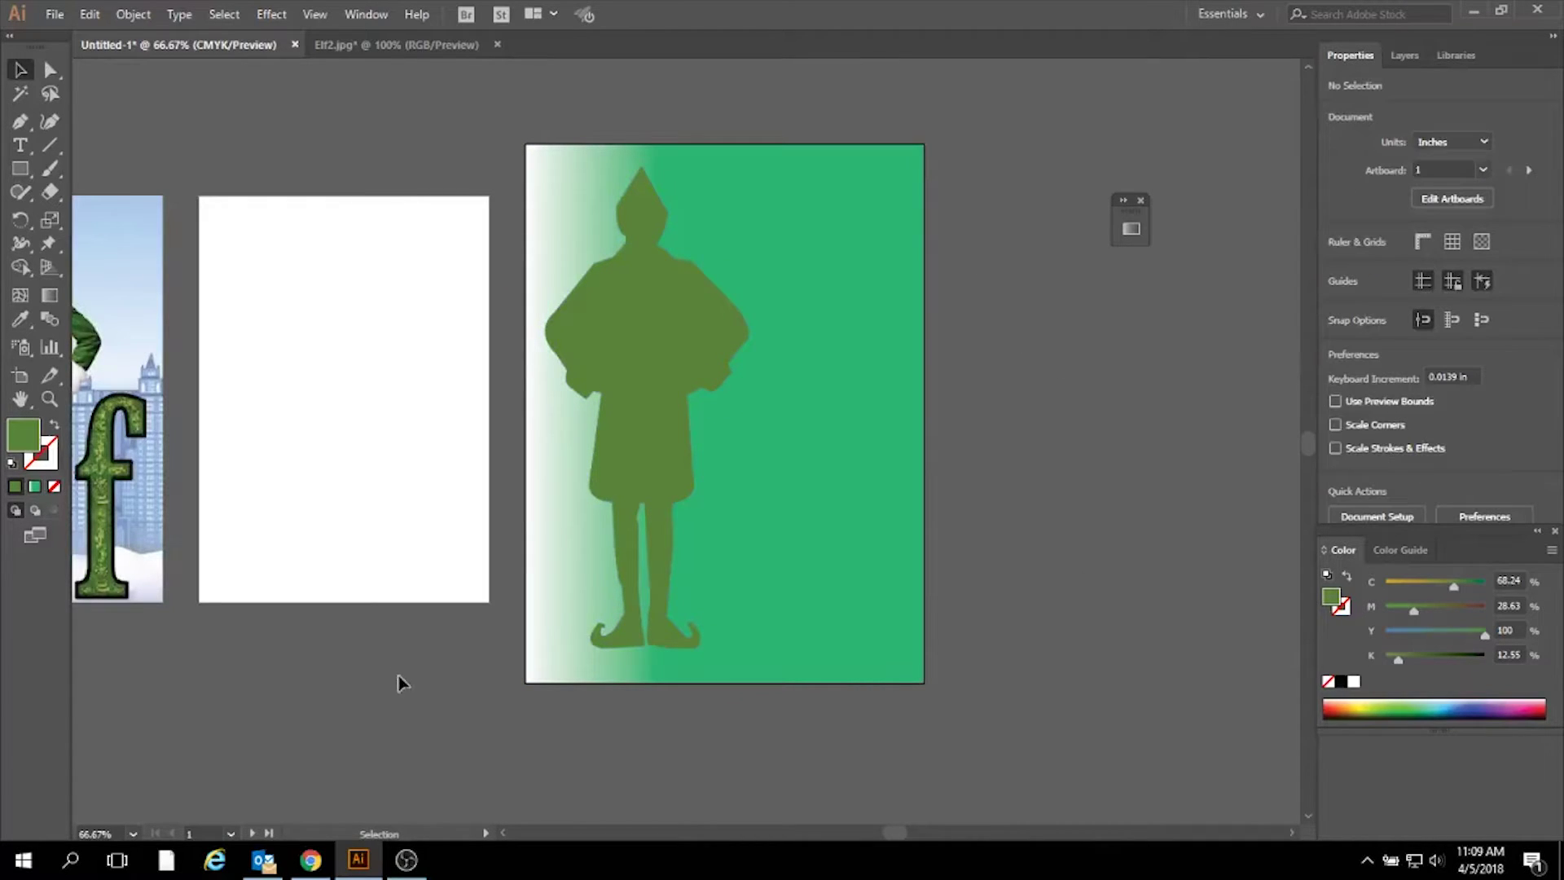
click(625, 348)
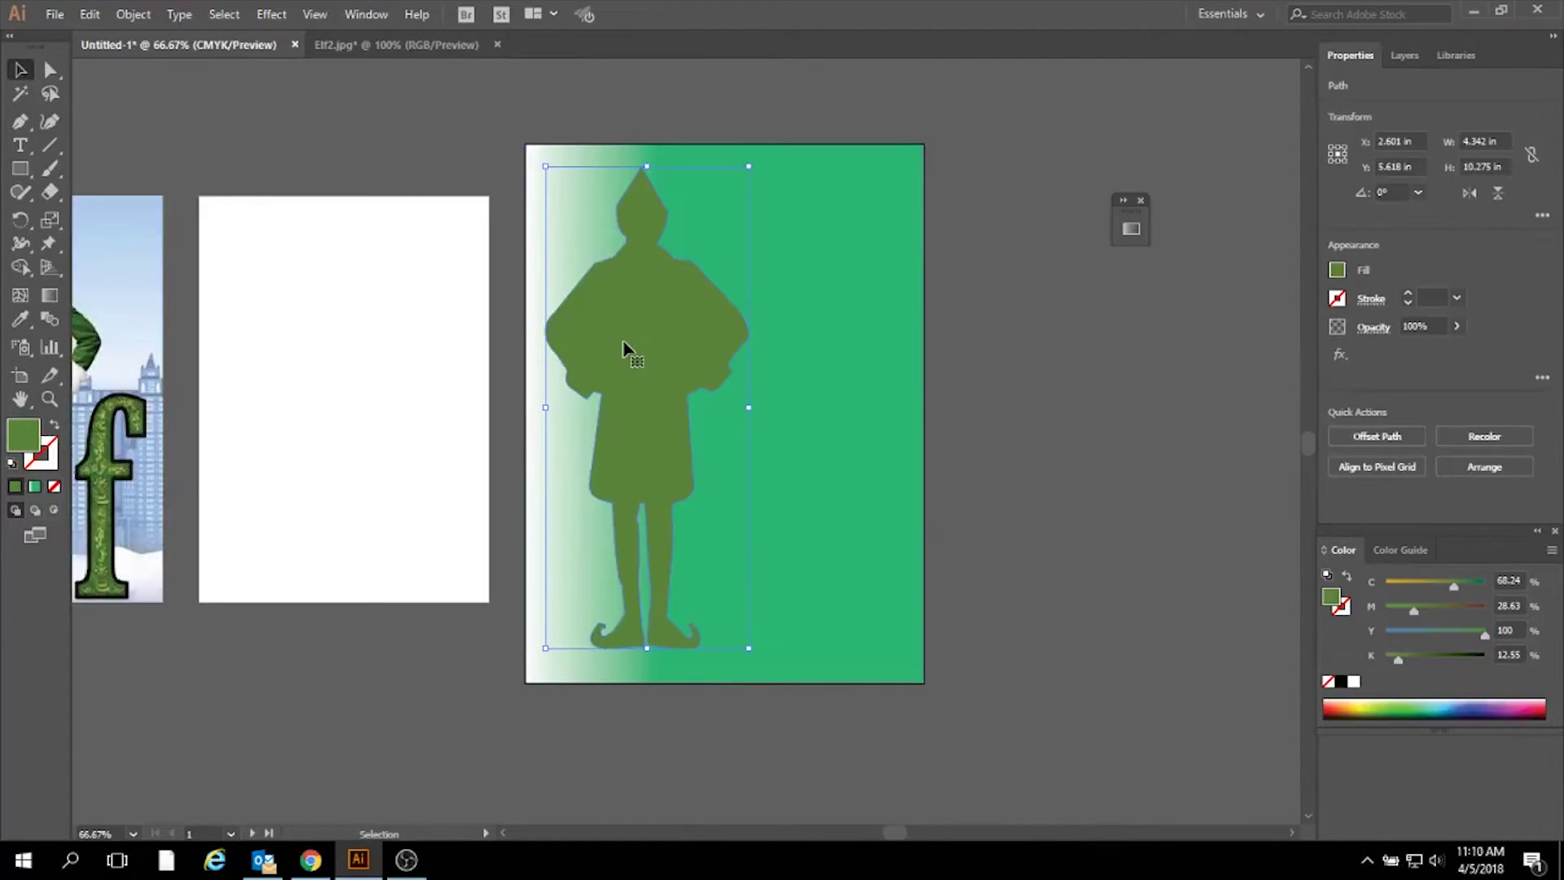
Set the silhouette's stroke to near-black with a 2 pt weight, then deselect it.
click(50, 473)
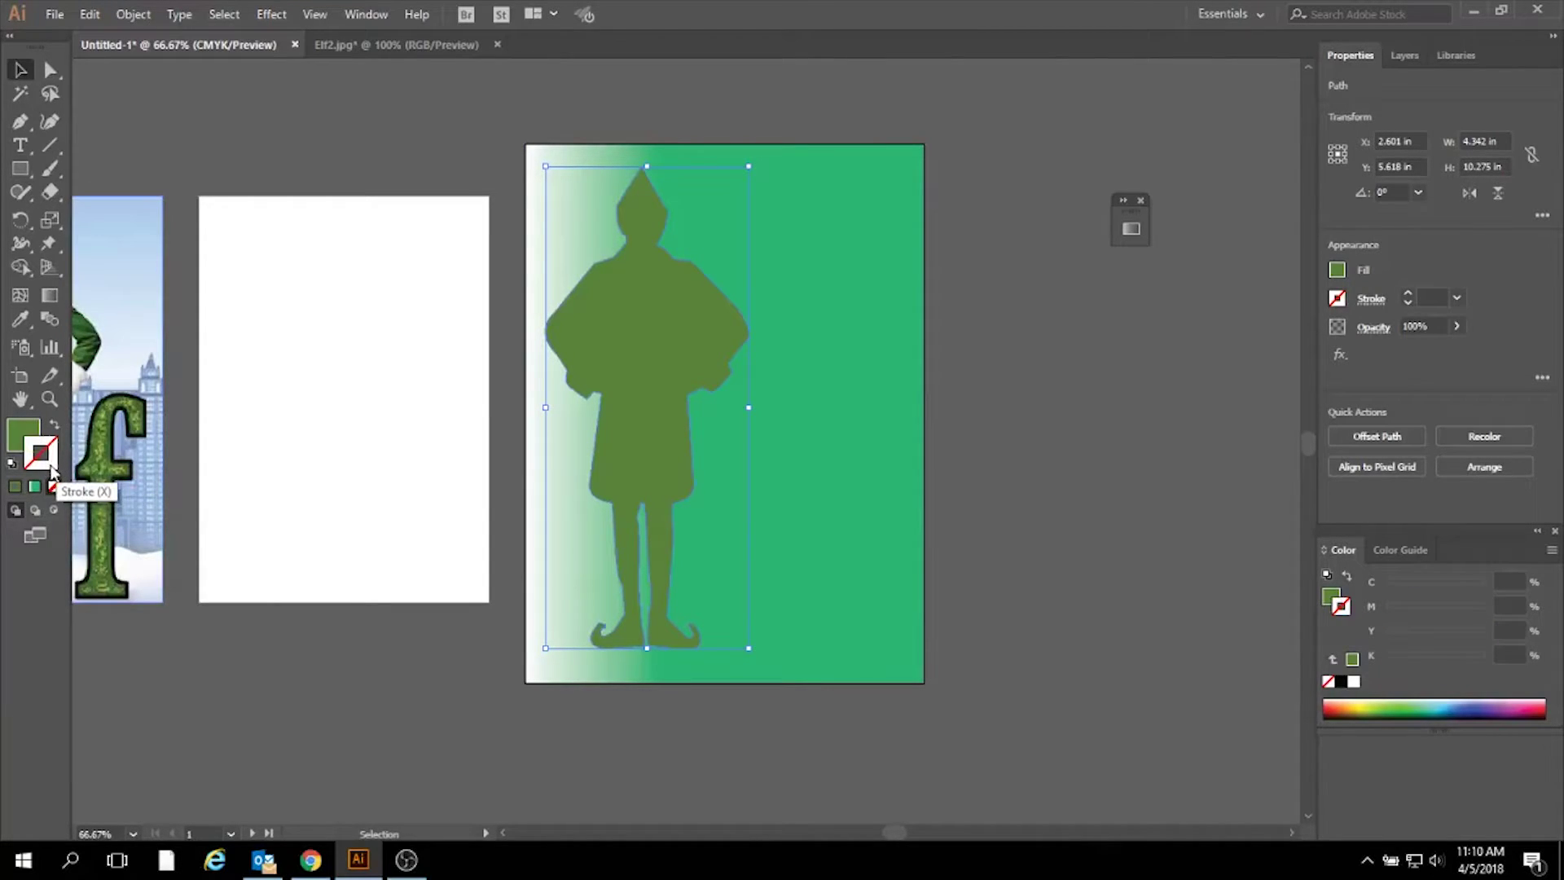
double_click(56, 471)
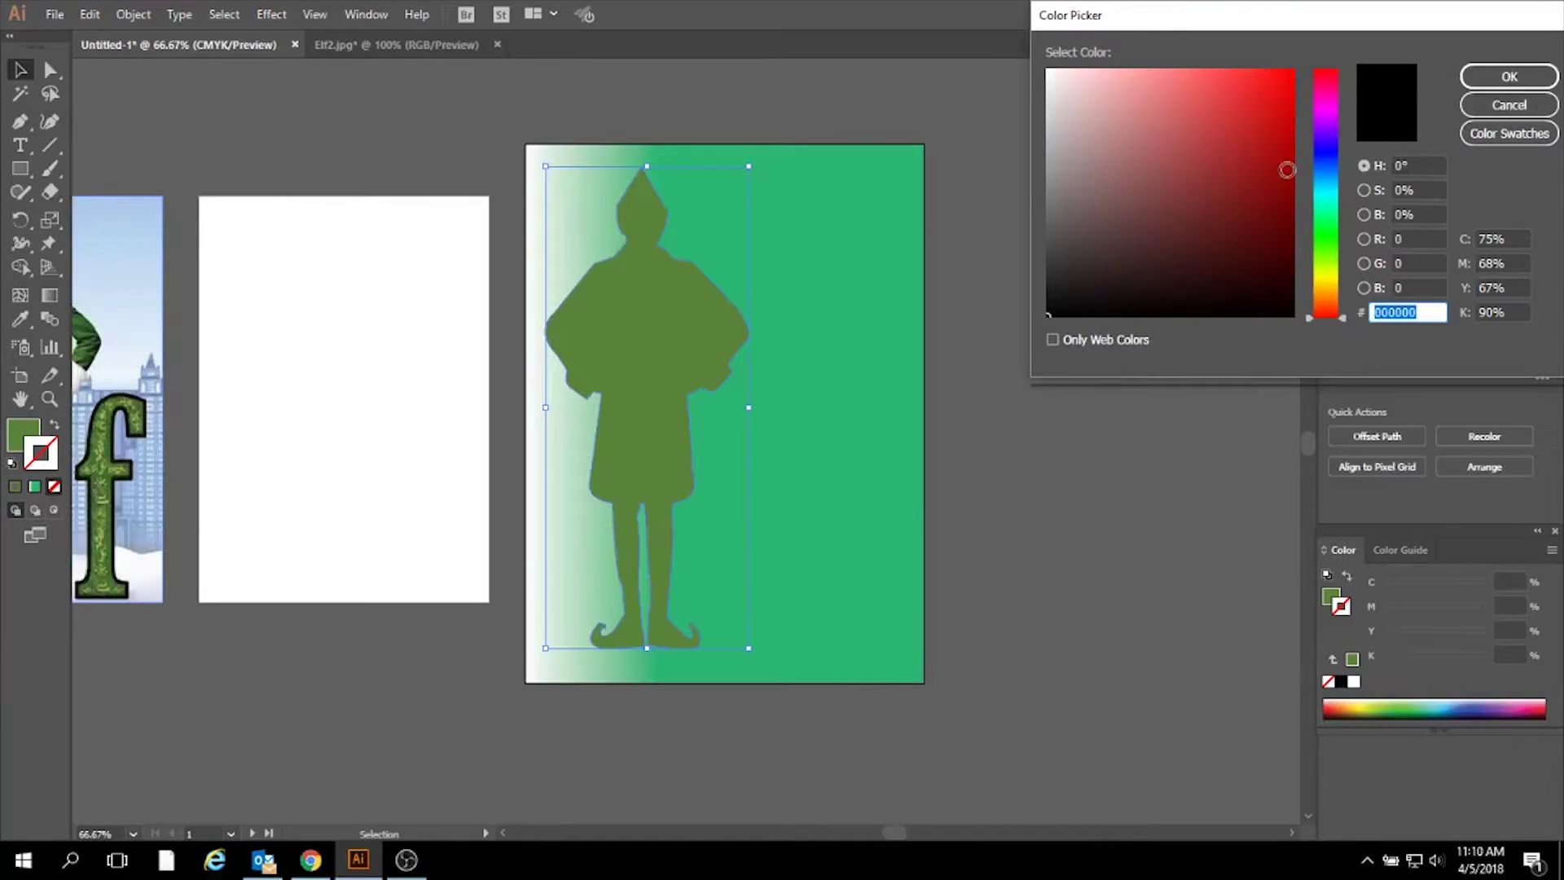
click(1289, 311)
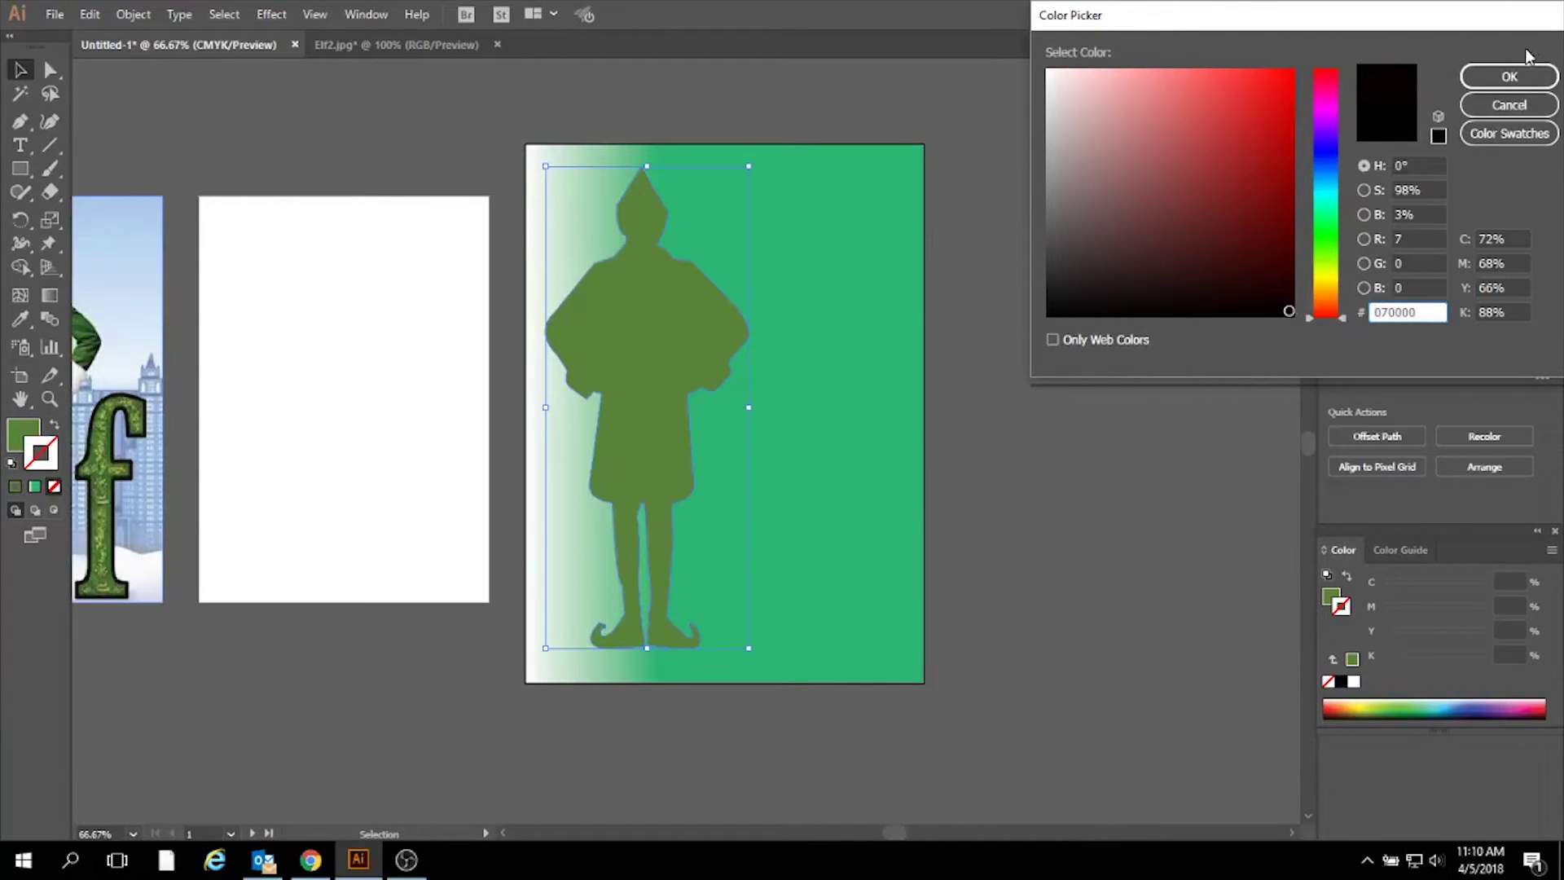
click(1509, 77)
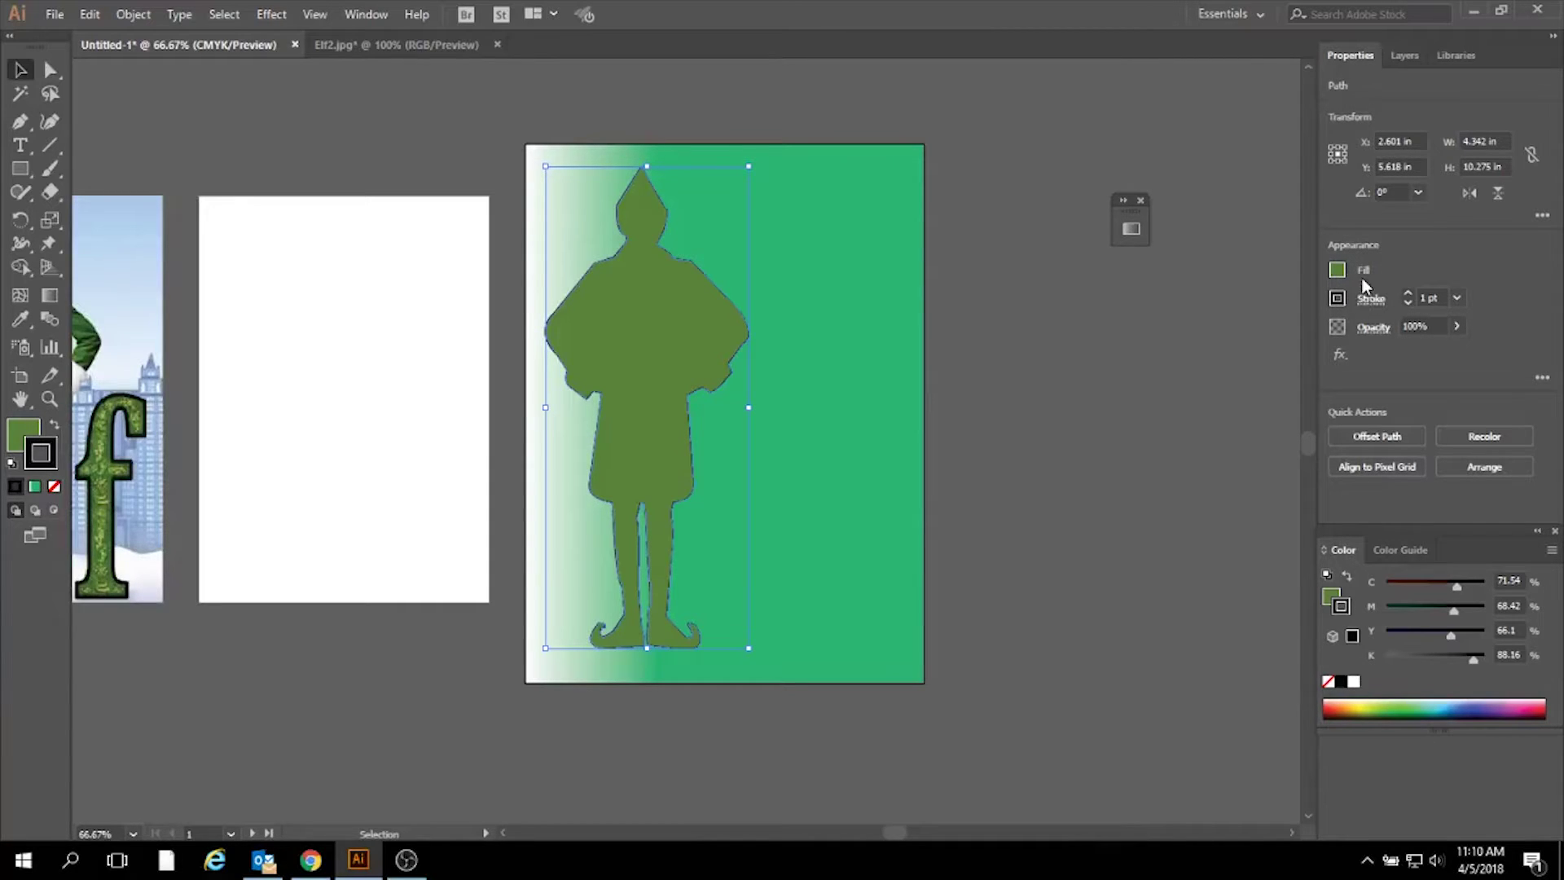
click(1458, 298)
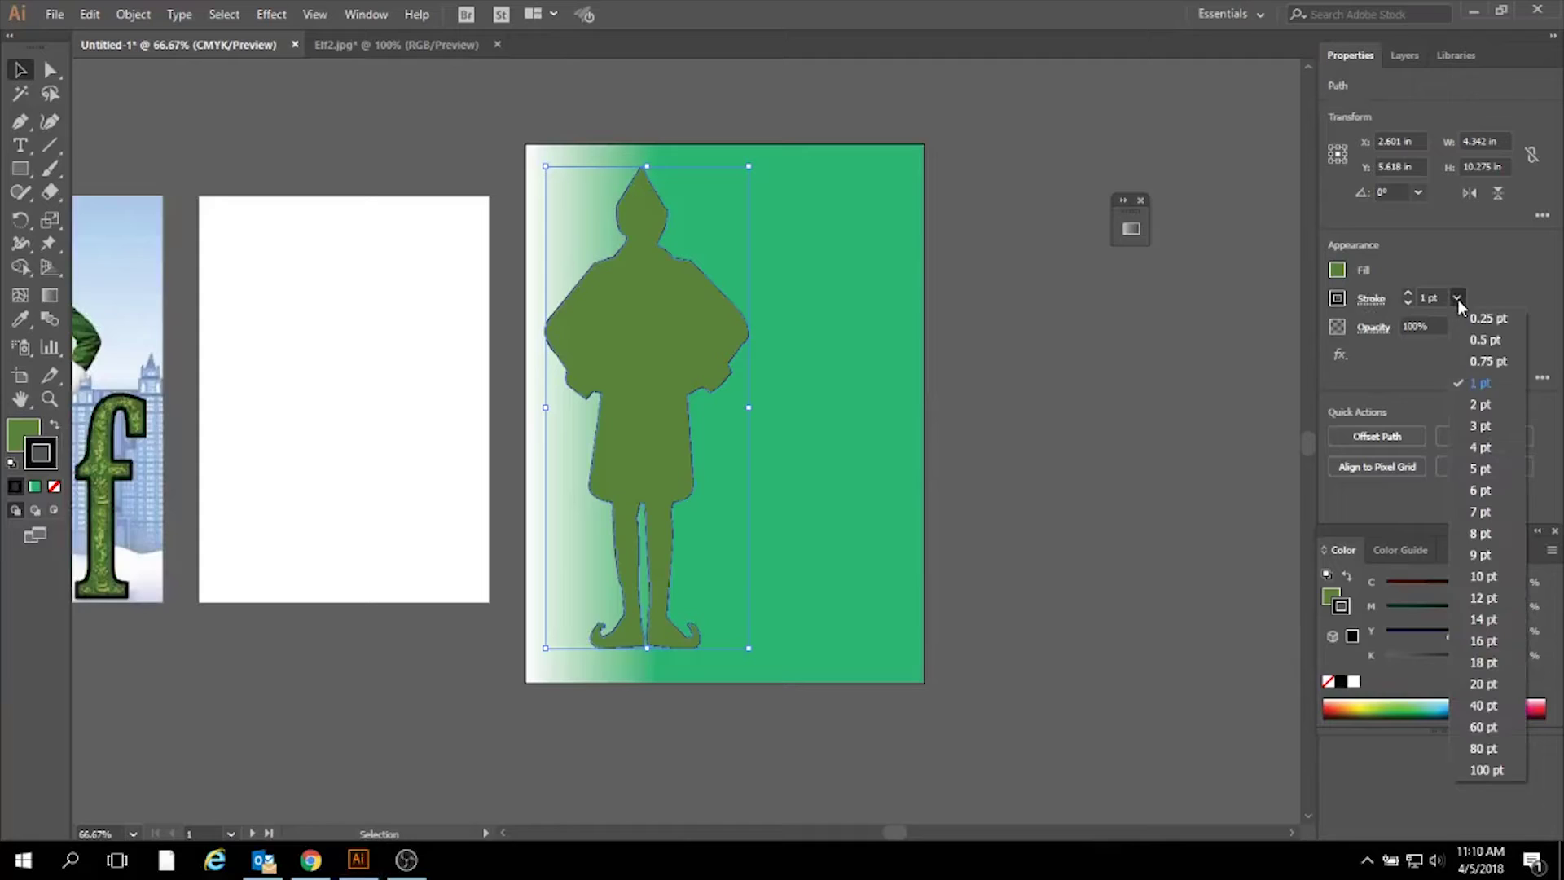
click(1483, 404)
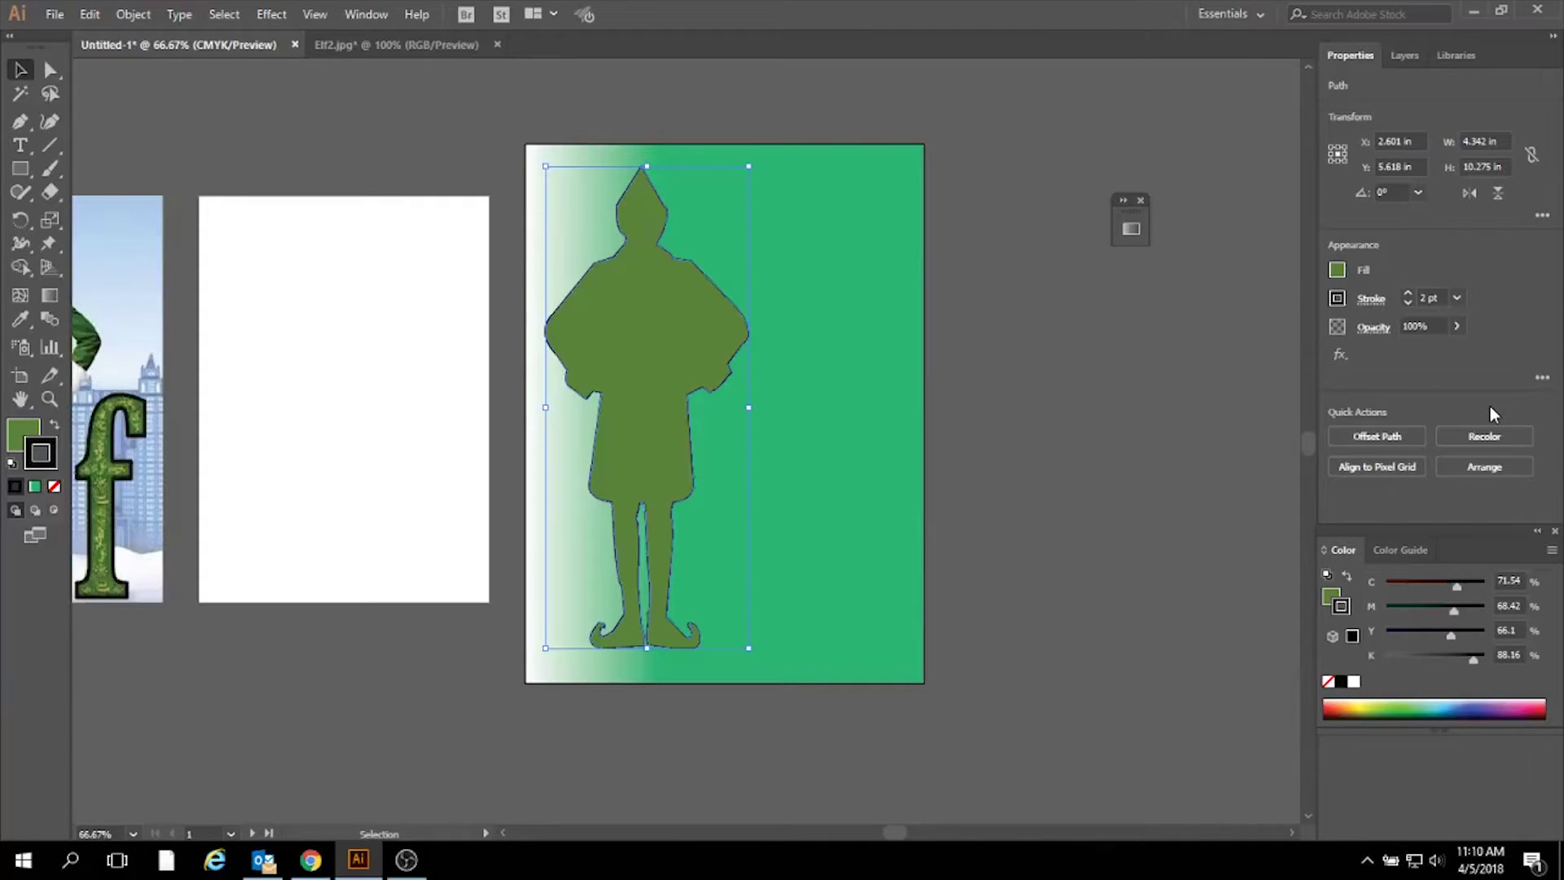
click(538, 254)
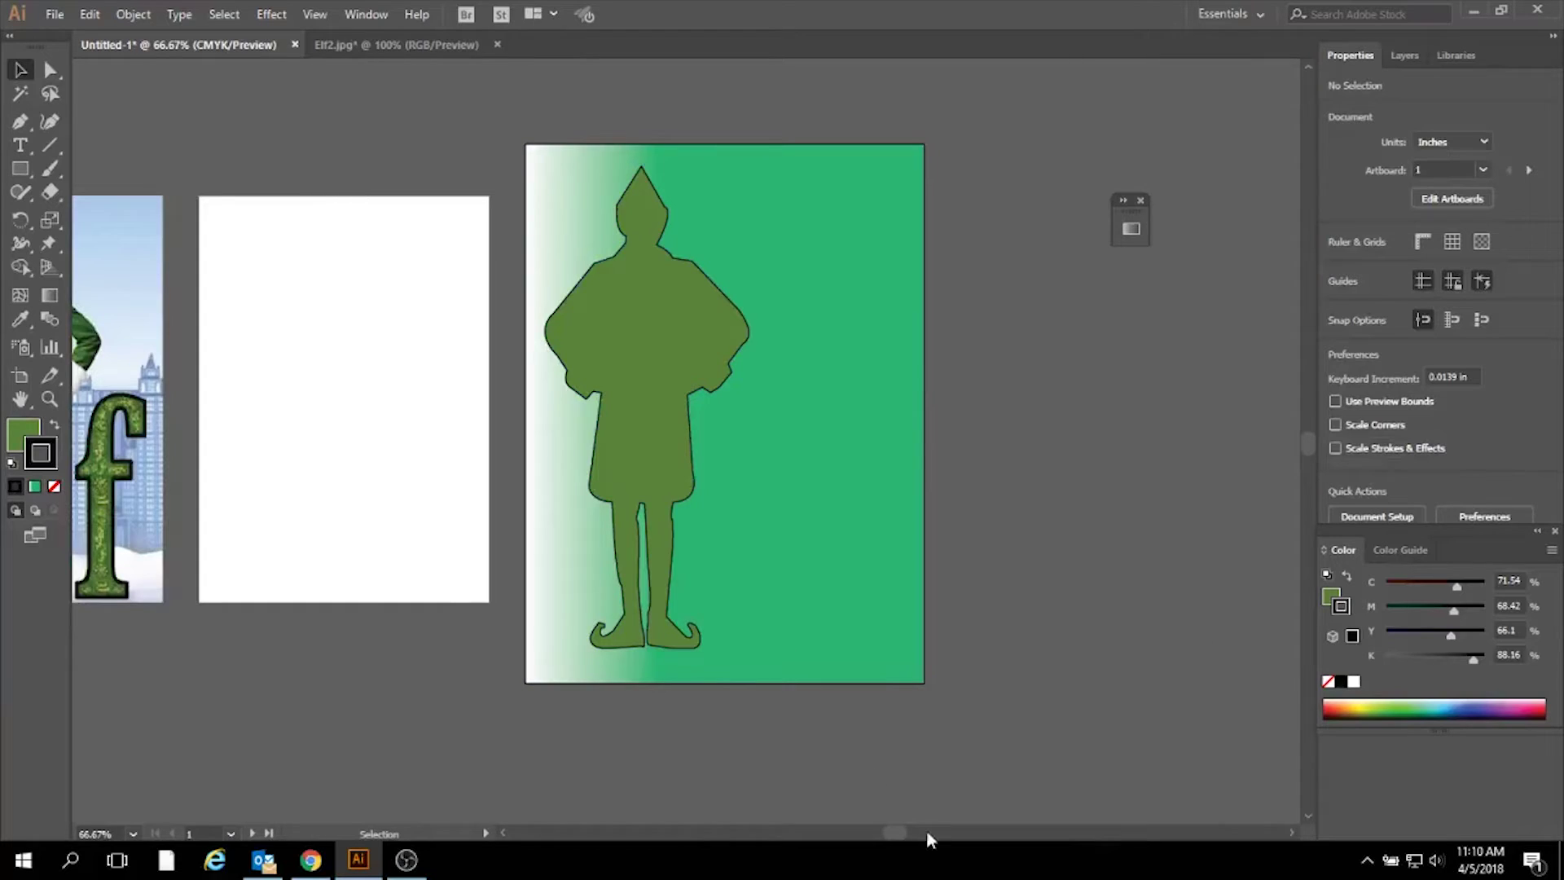
Scroll the canvas sideways to bring Artboard 2 with the elf photo into view.
drag(898, 834, 868, 835)
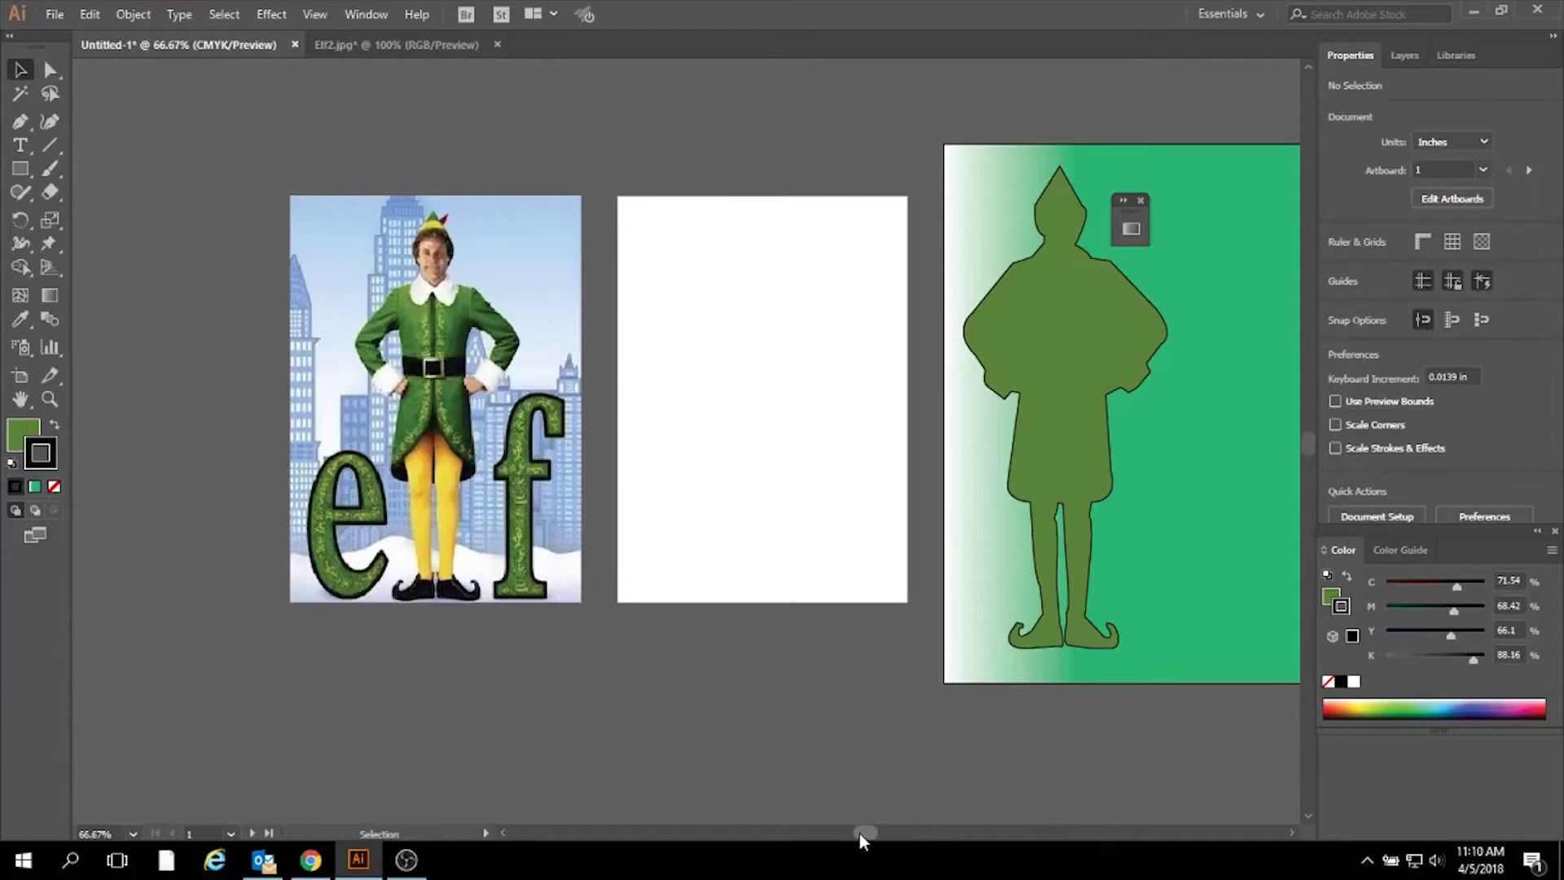
drag(859, 833, 871, 833)
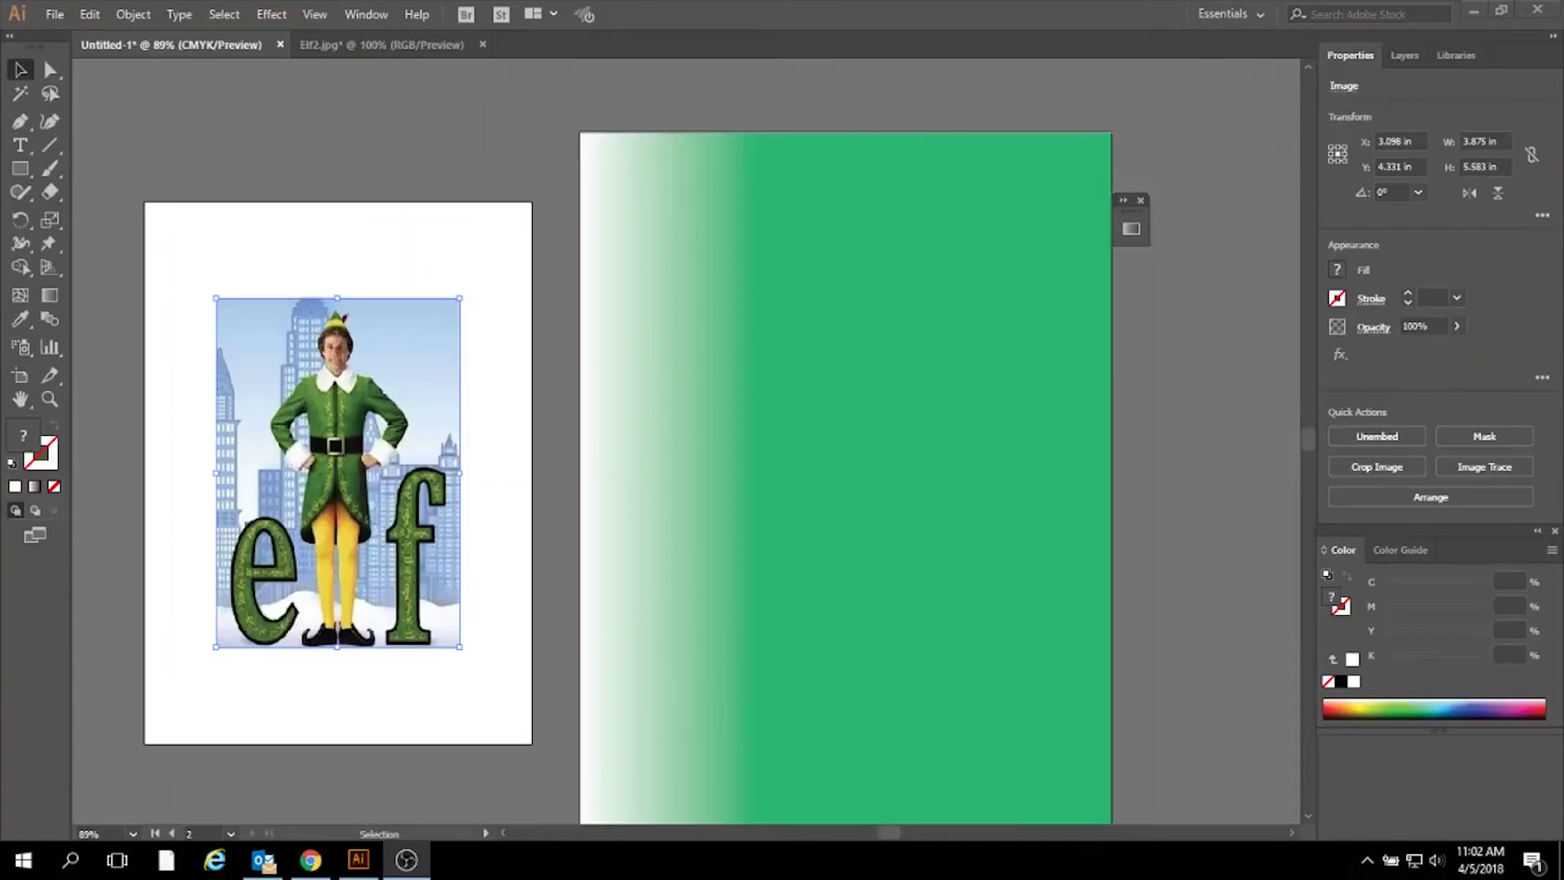
Scale the elf photo to 6.195 × 8.661 in so it fills Artboard 2 edge to edge.
click(214, 301)
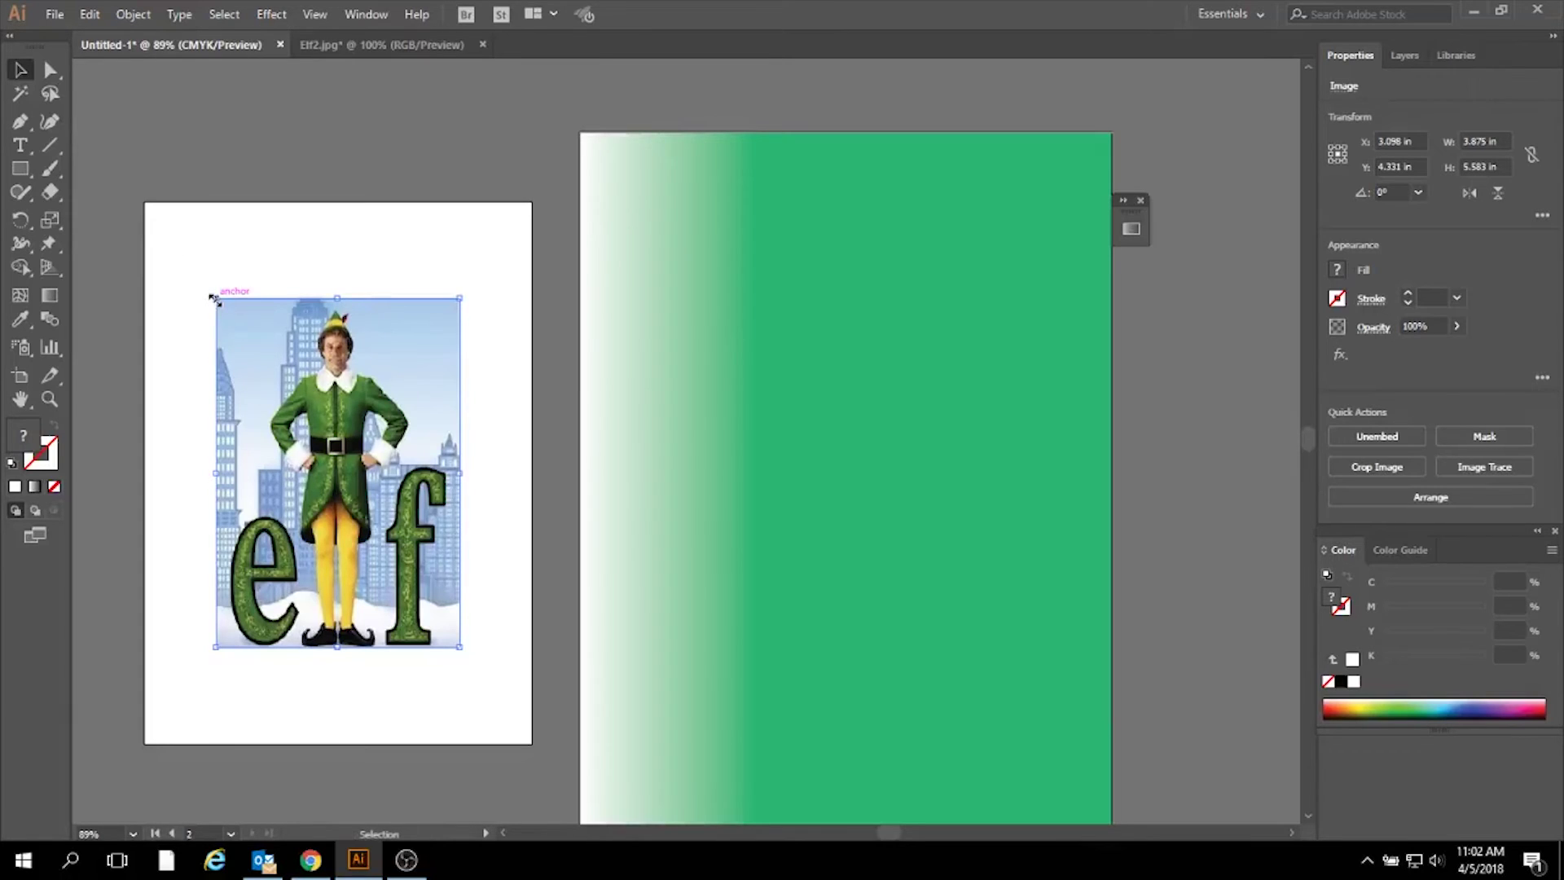
drag(215, 299, 122, 207)
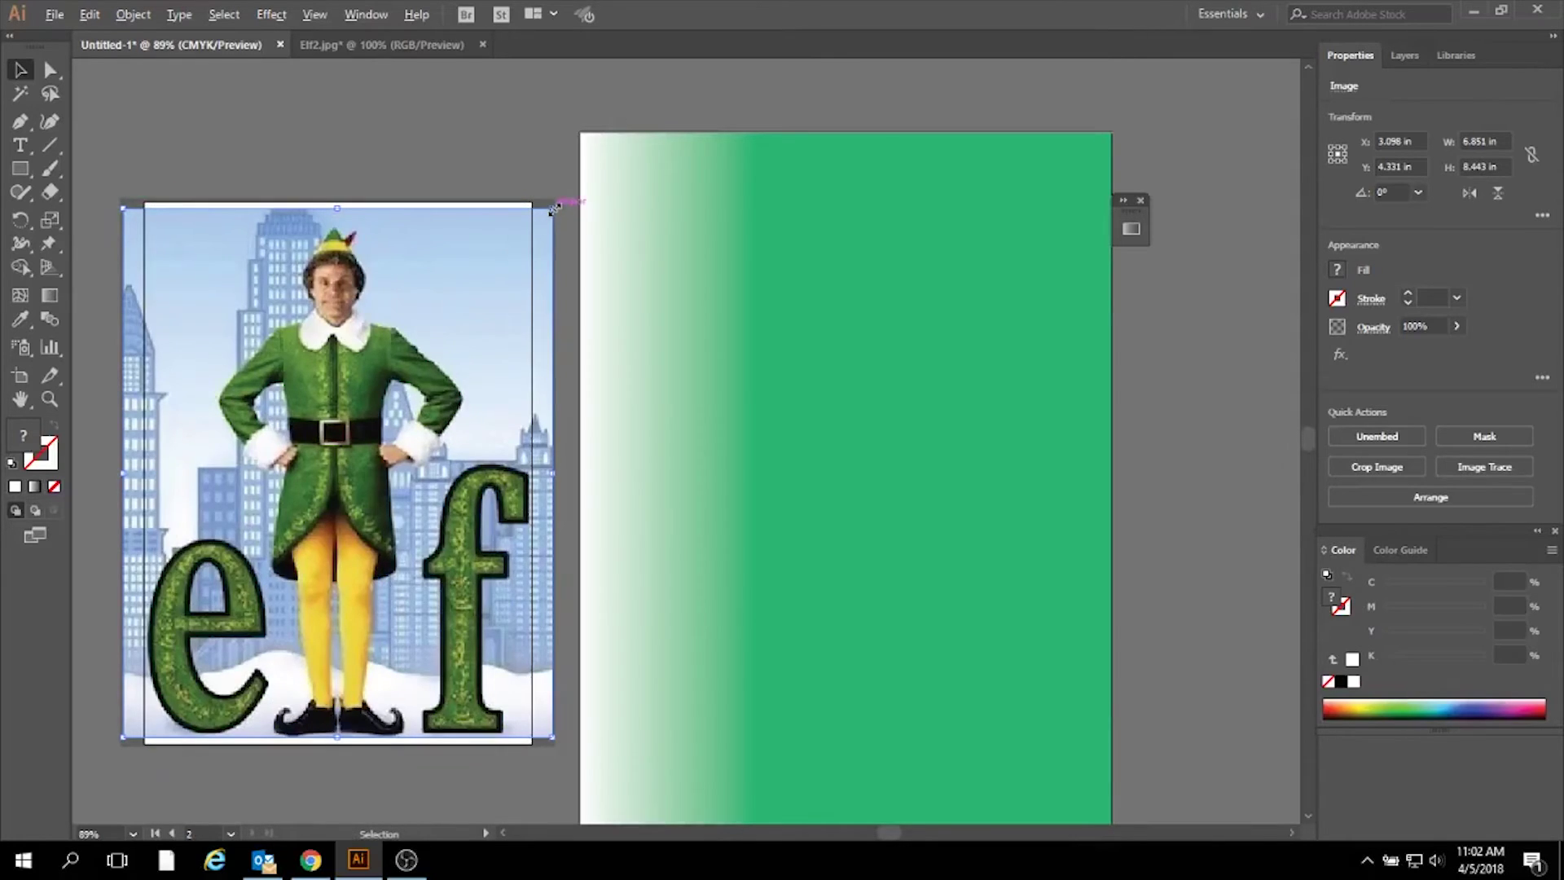
drag(553, 208, 532, 234)
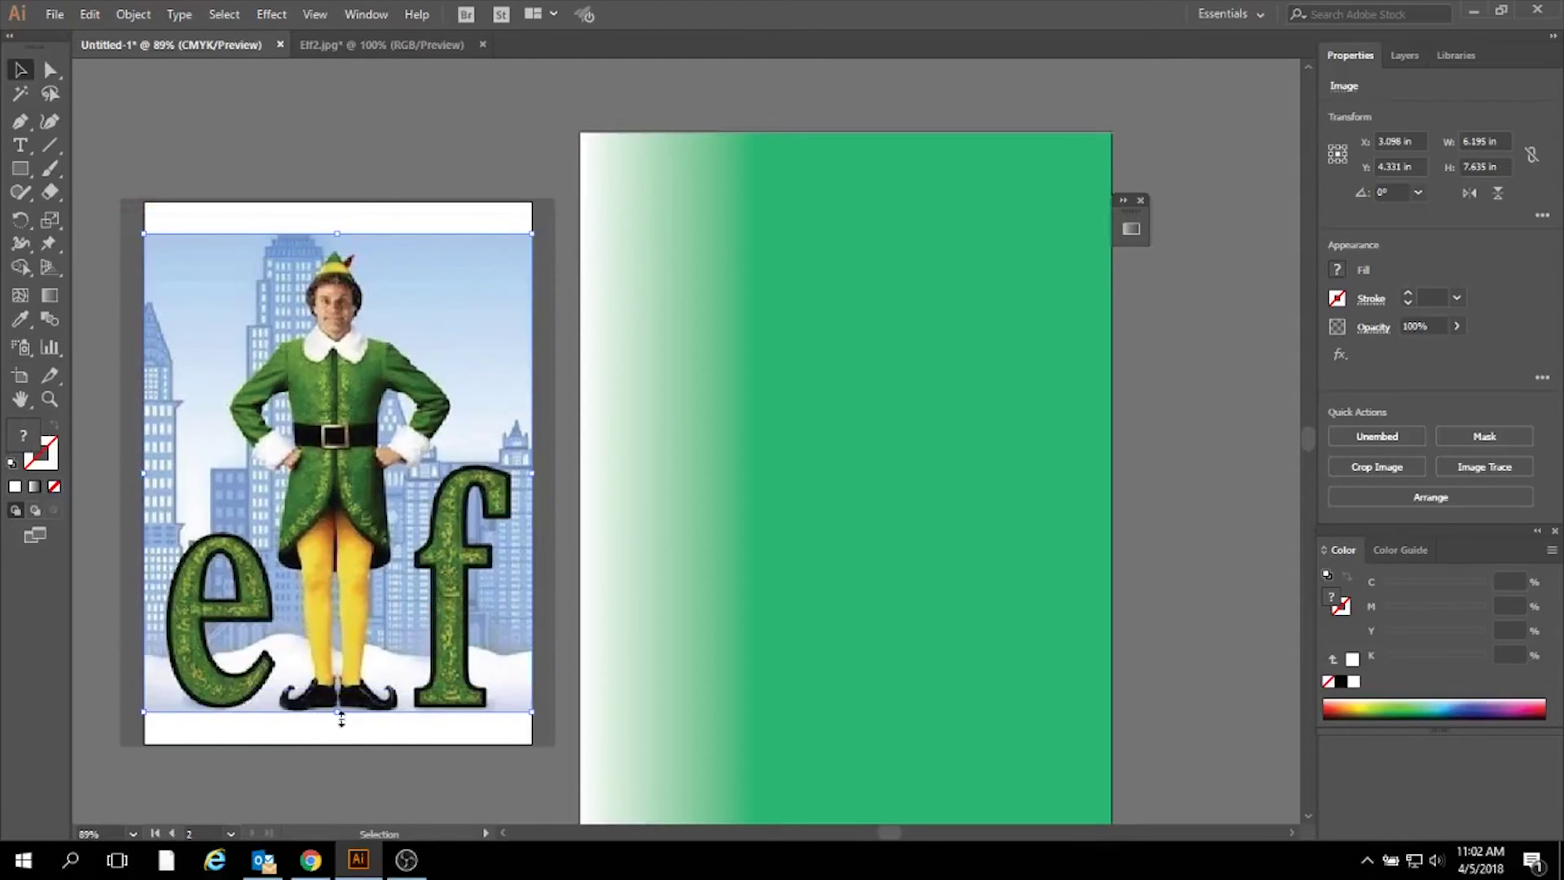
drag(338, 712, 336, 745)
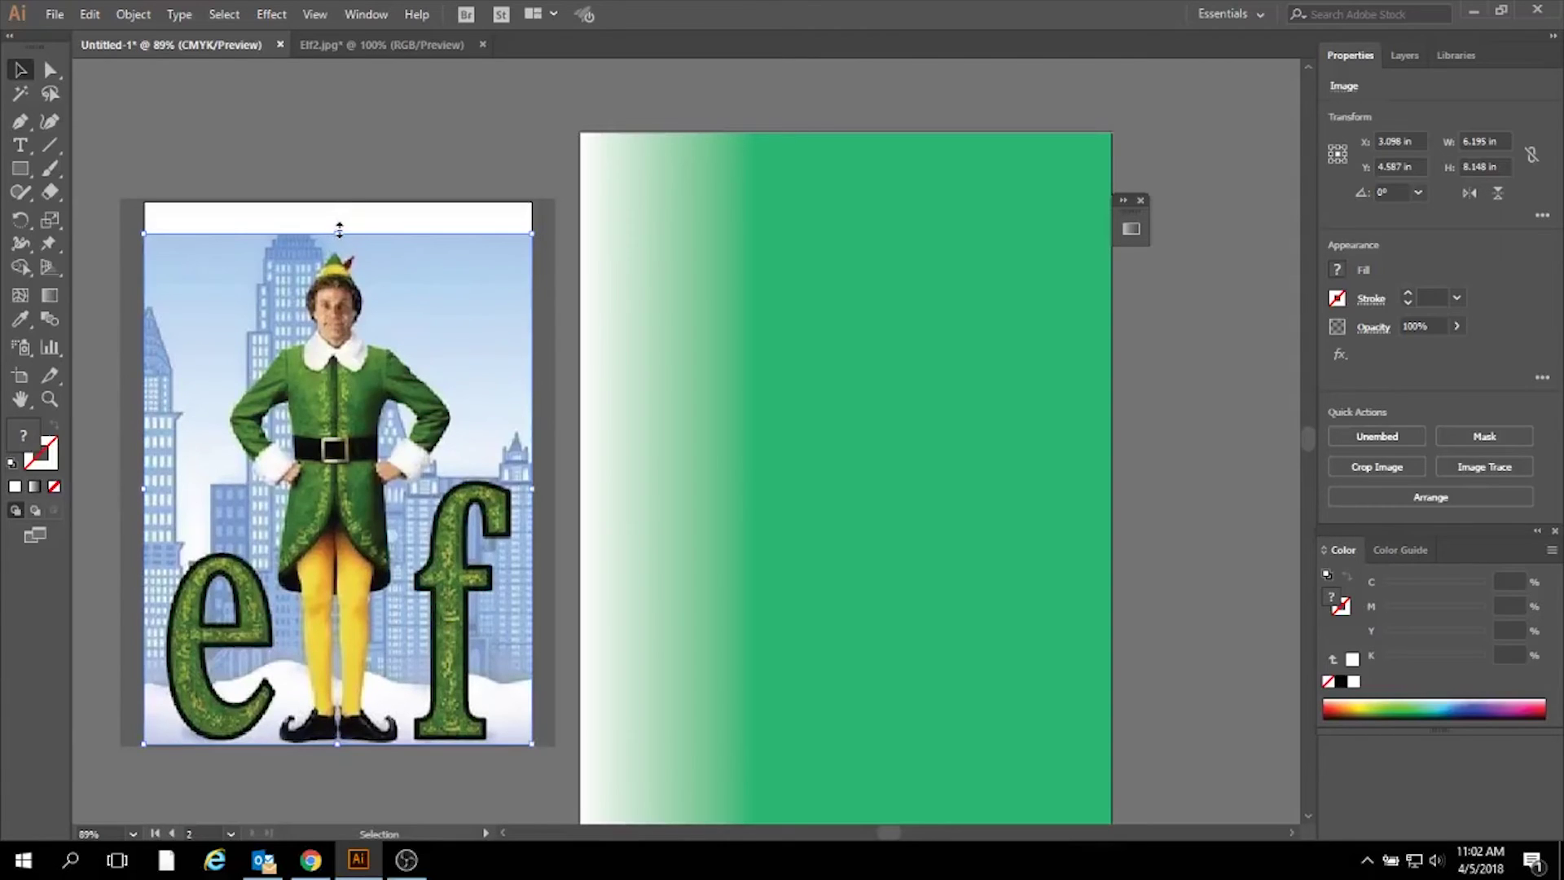
drag(337, 230, 337, 201)
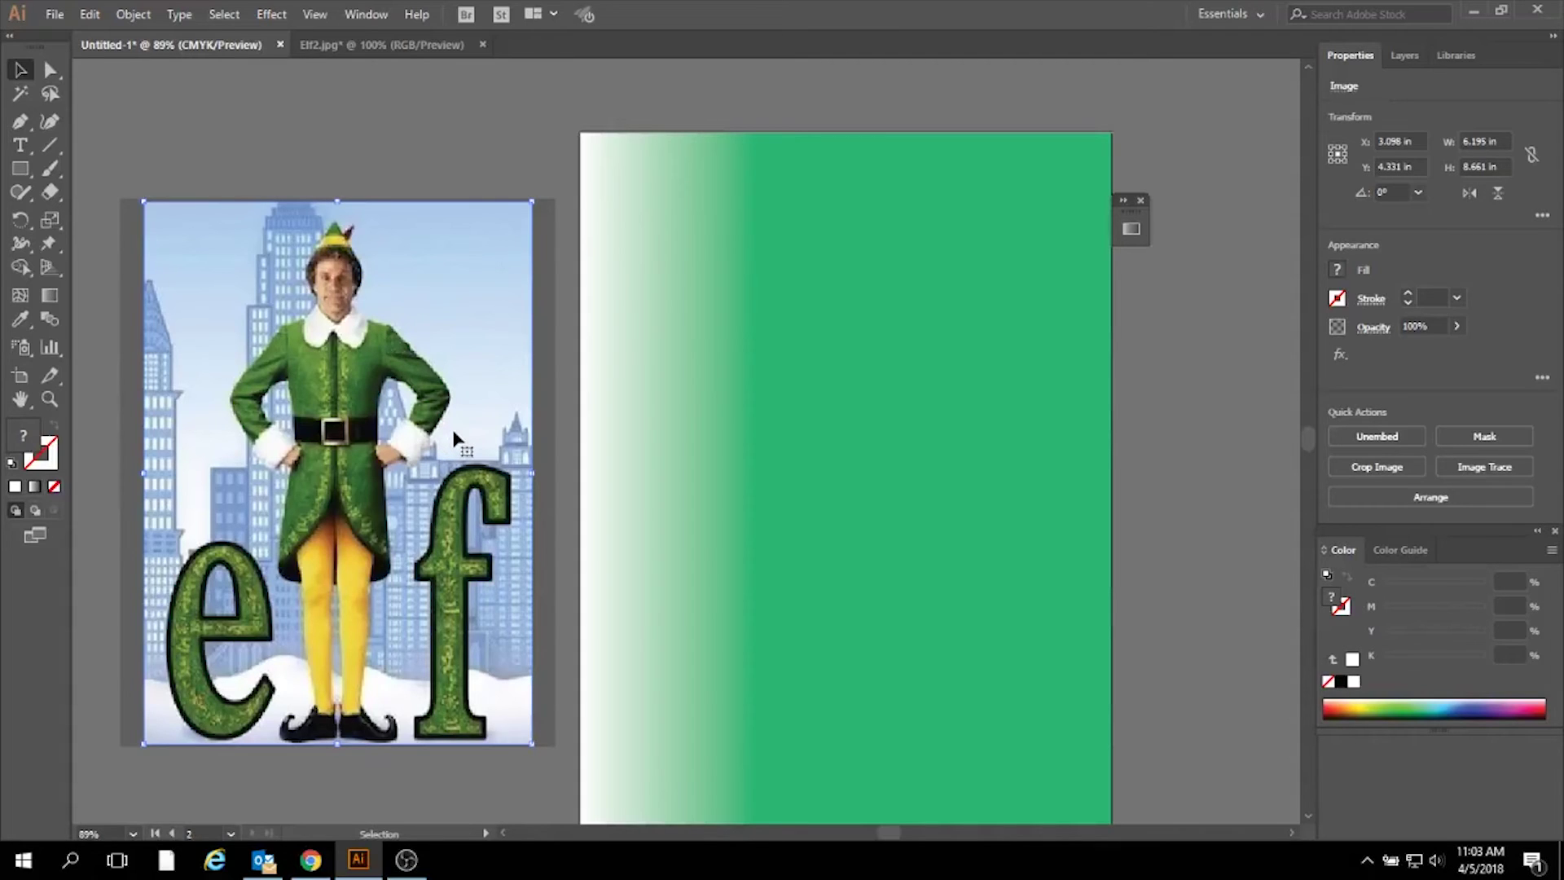
Zoom in and trace a Pen path from the elf's hat tip down his face to the jaw.
key(ctrl+1)
key(ctrl+=)
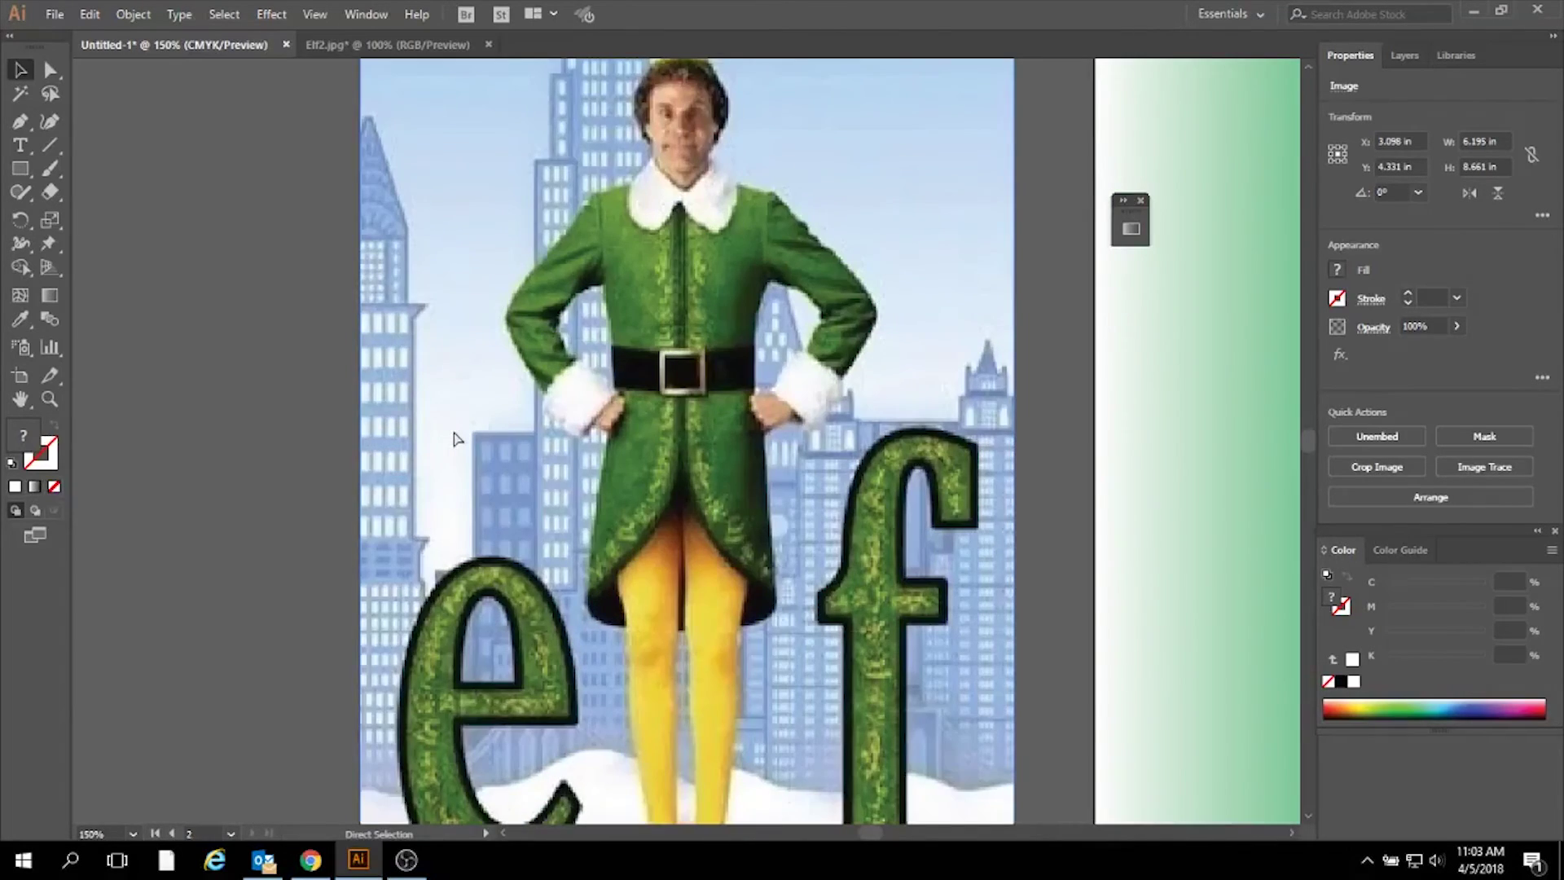
scroll(456, 440, up, 1)
scroll(454, 440, up, 5)
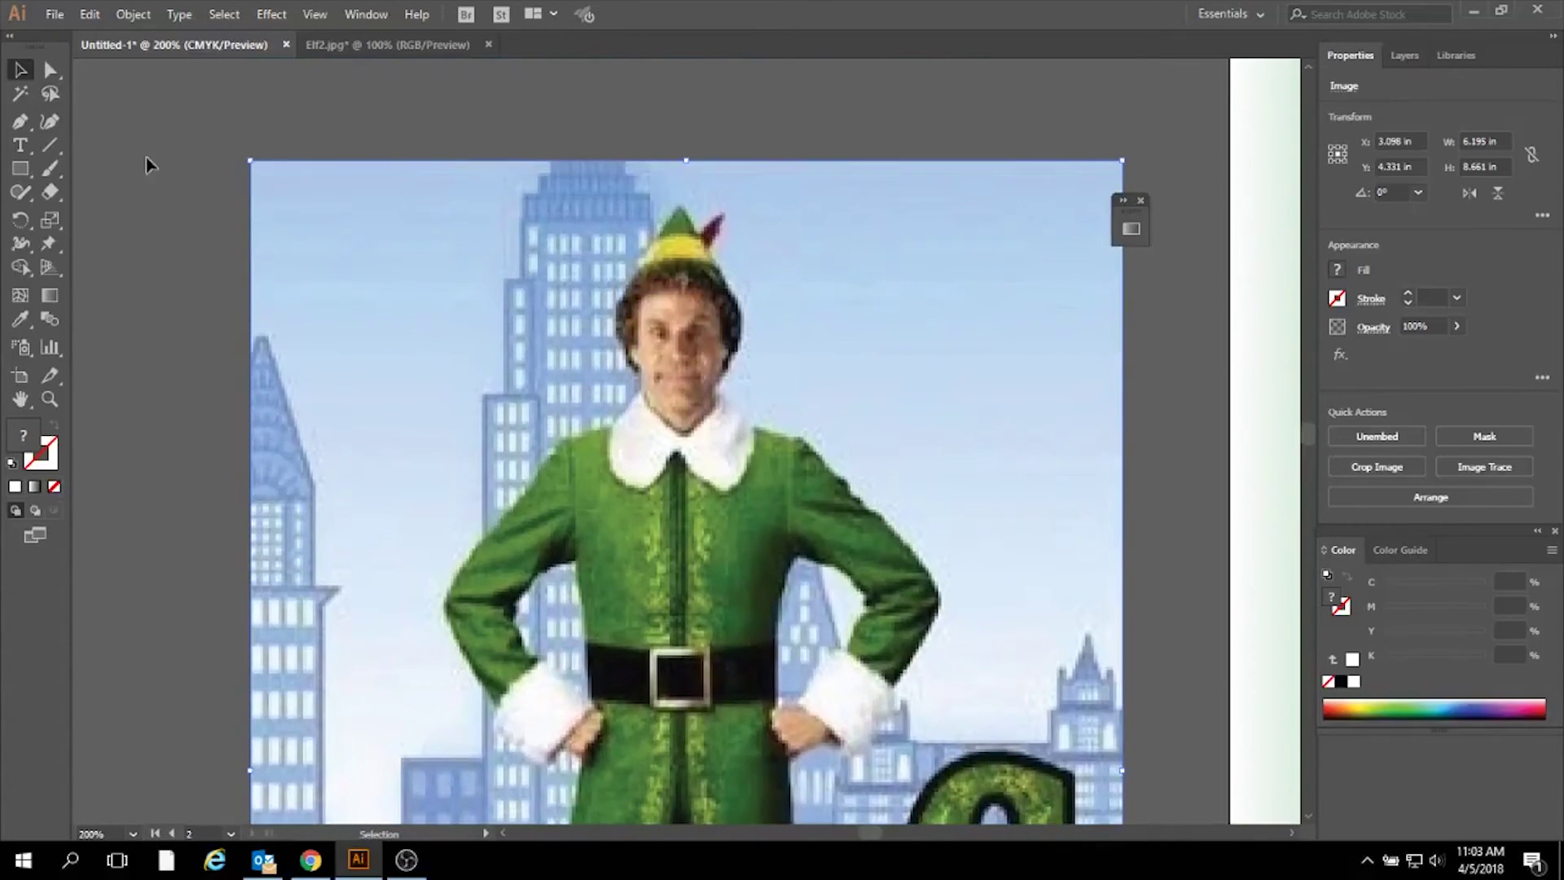
click(21, 124)
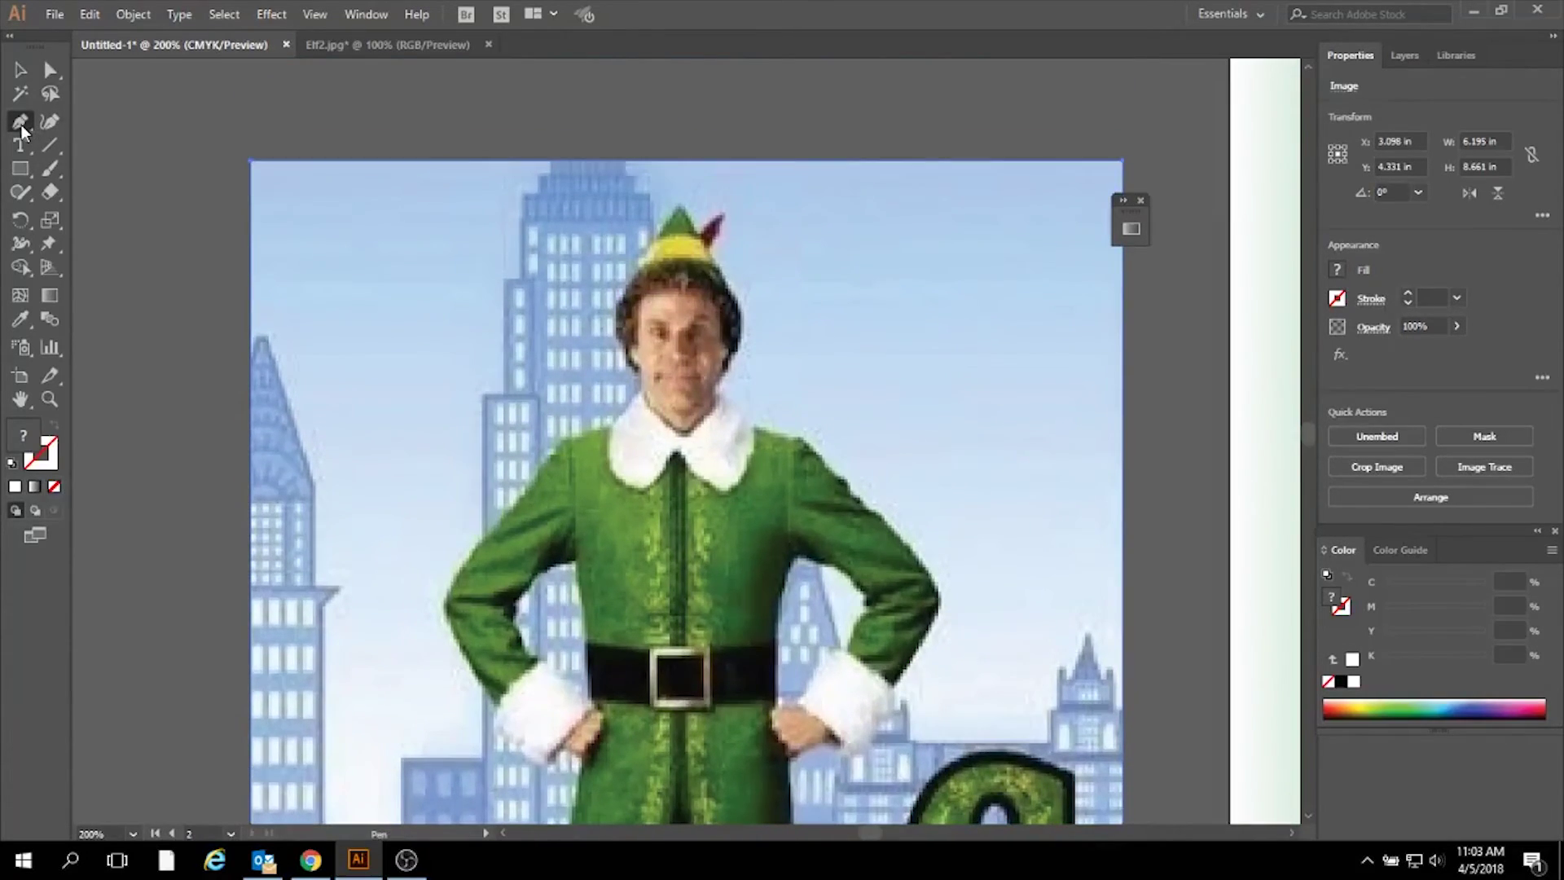
click(678, 207)
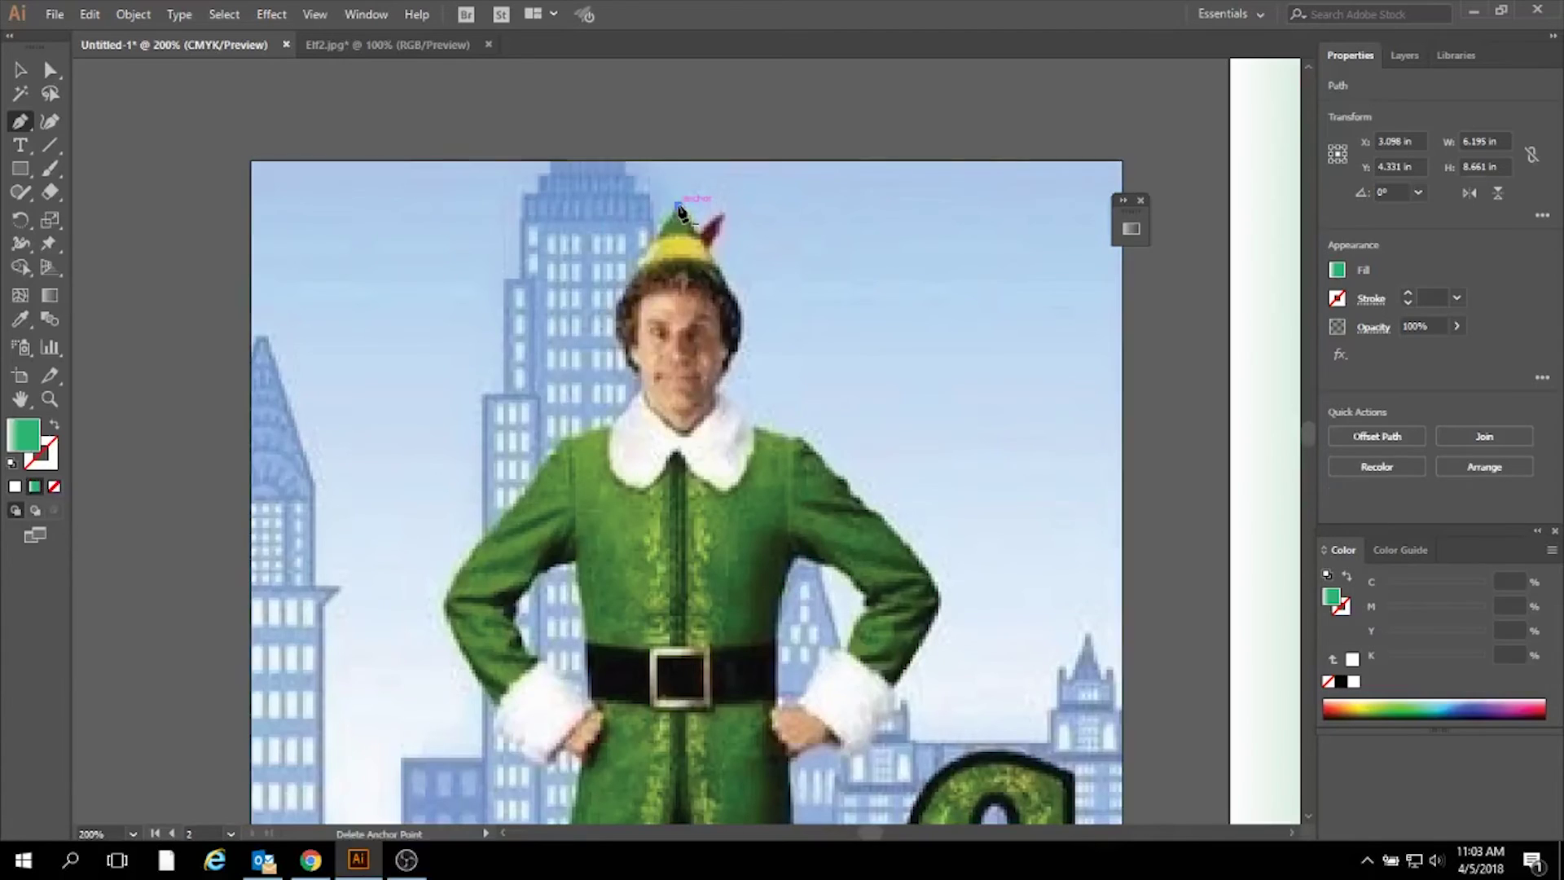
click(620, 303)
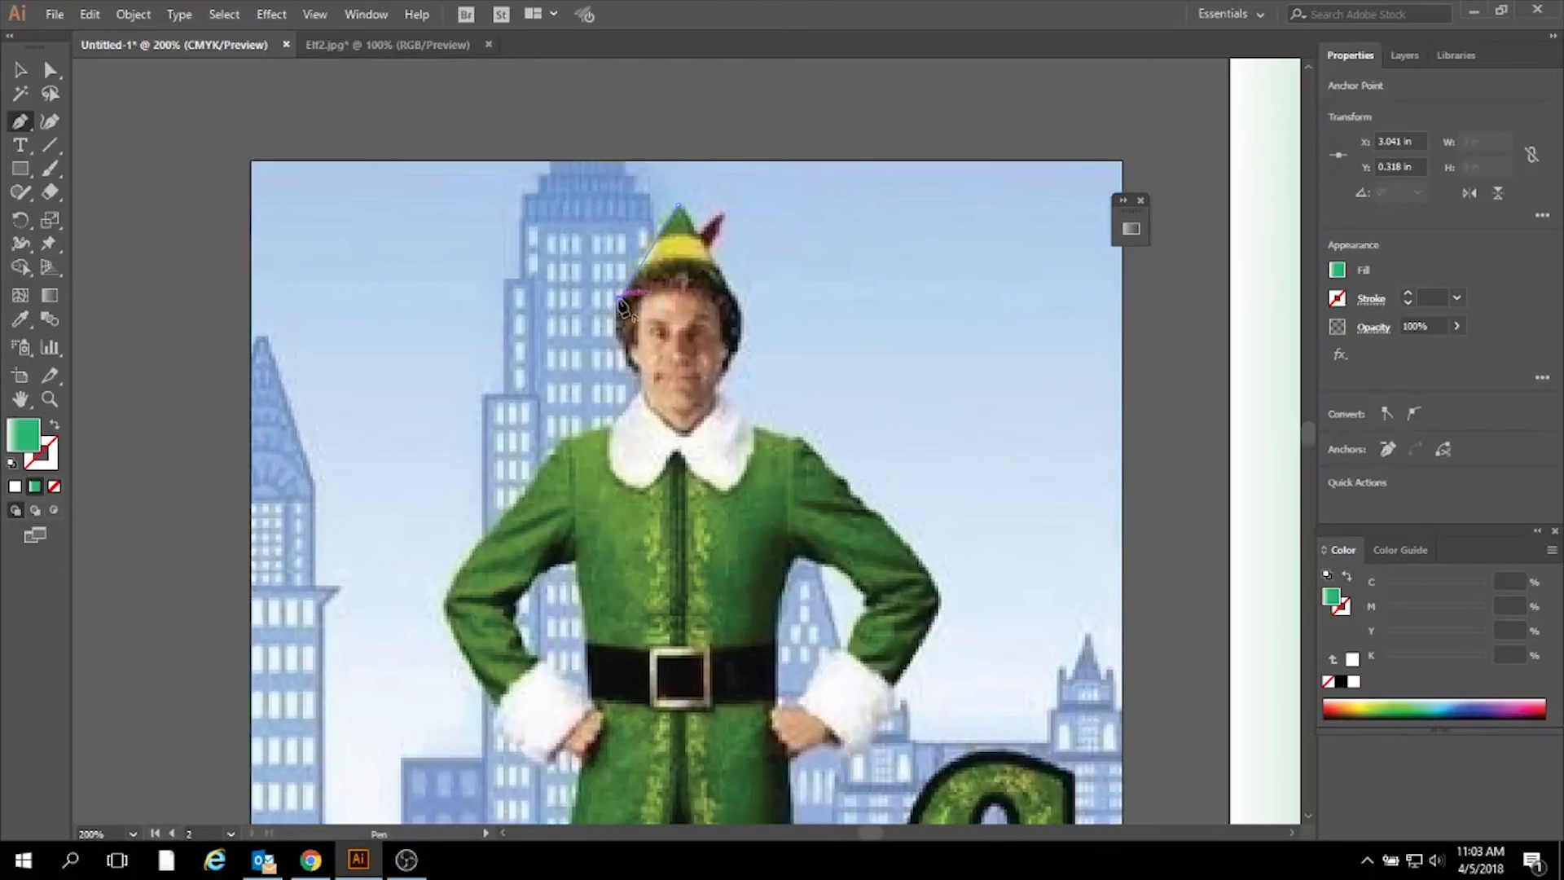
click(642, 373)
mouse_move(678, 382)
mouse_down()
mouse_move(688, 398)
mouse_move(672, 386)
mouse_up()
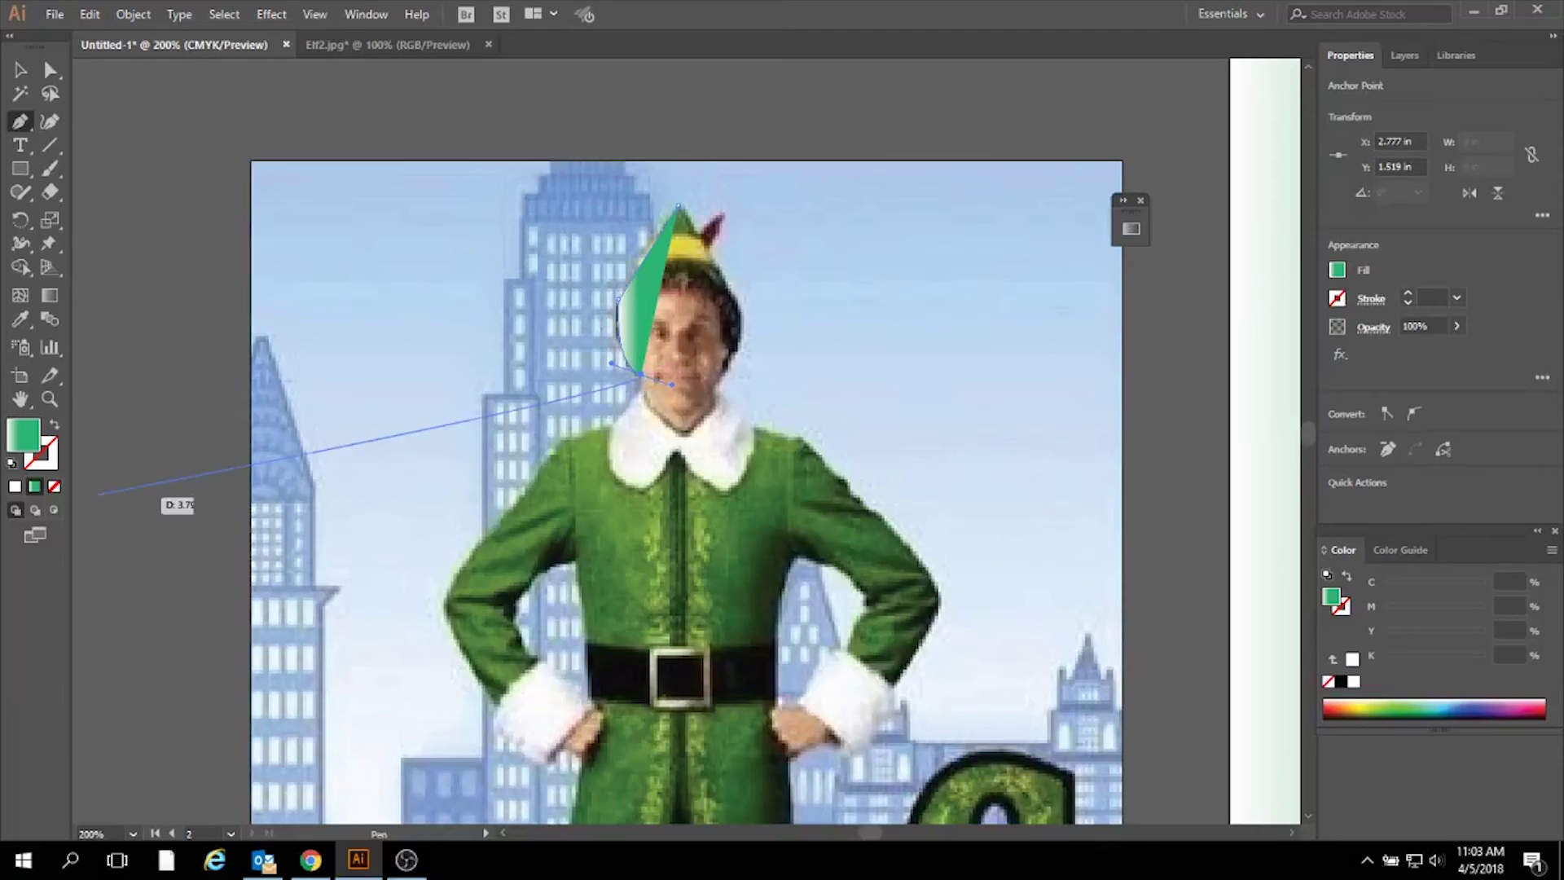
drag(641, 376, 29, 440)
double_click(28, 440)
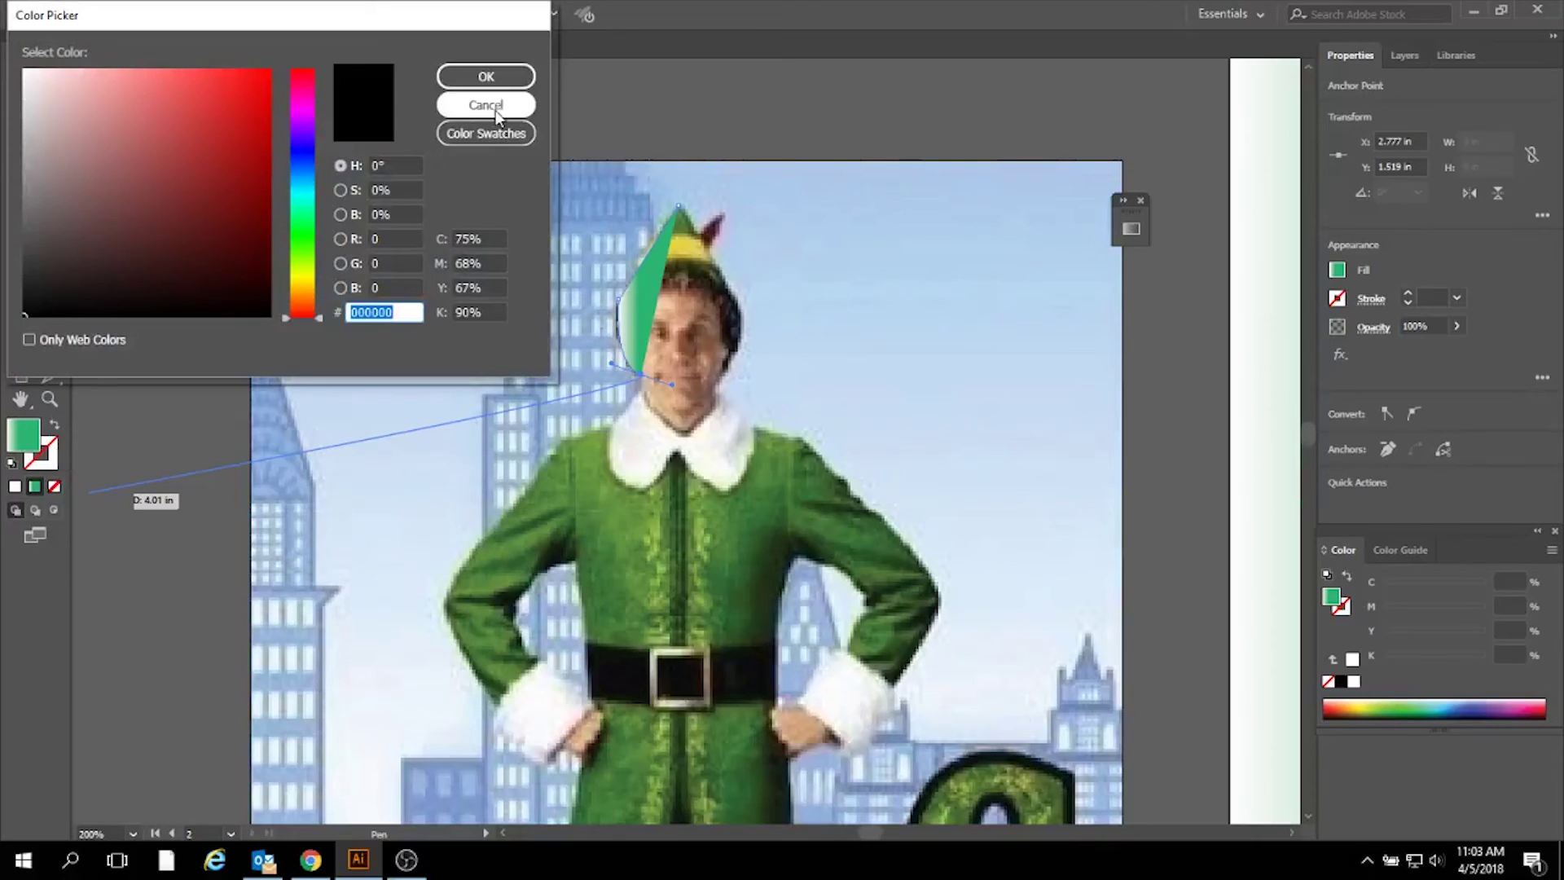
click(484, 106)
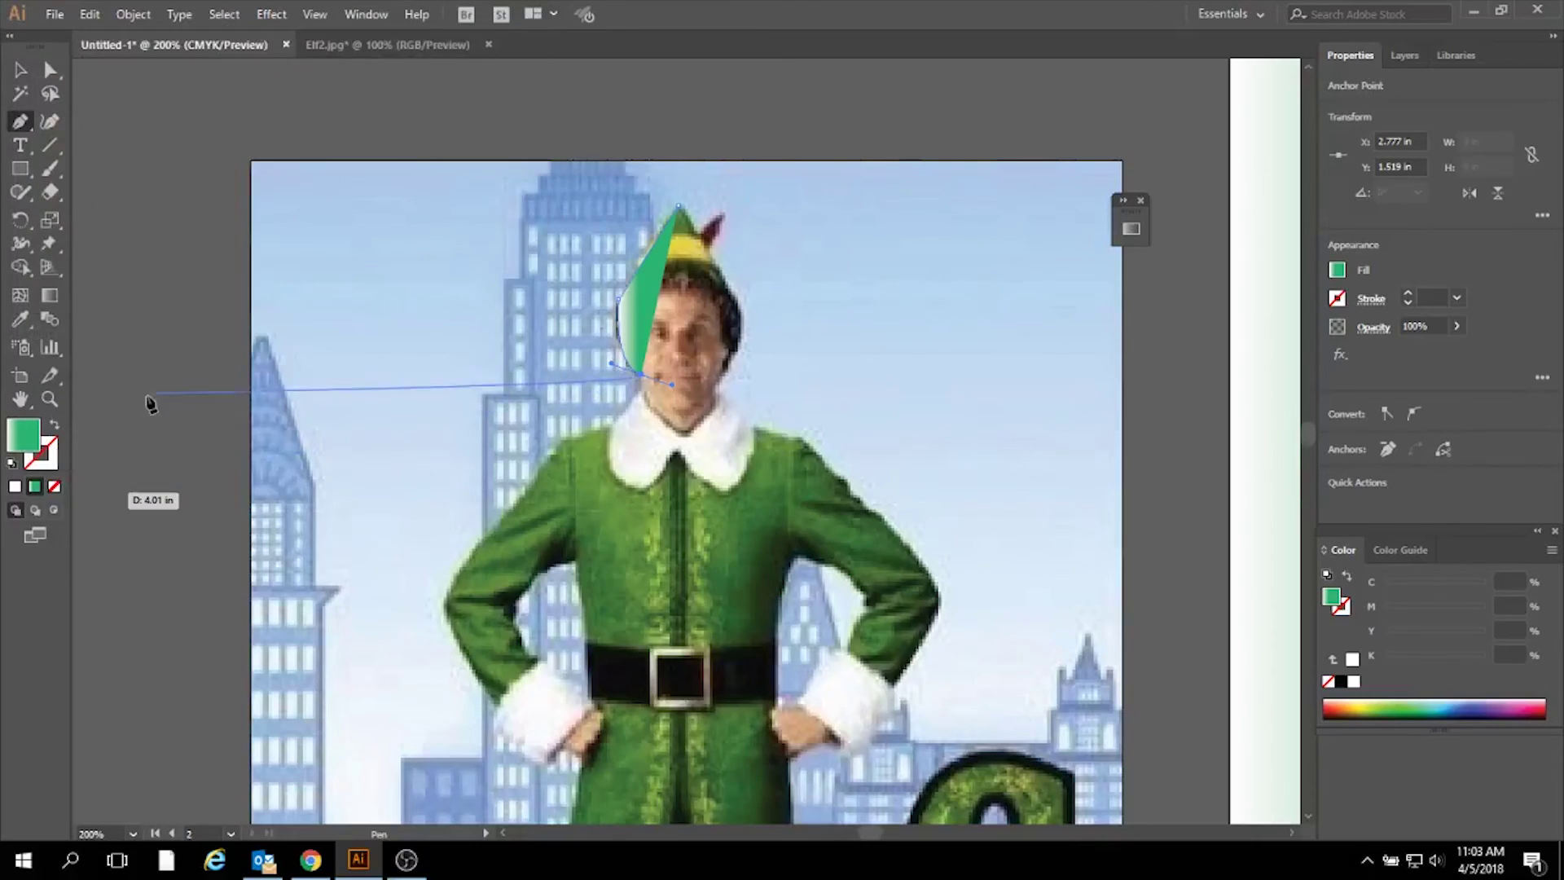
Make the trace a green outline with no fill, and extend it past the collar to the shoulder.
click(54, 424)
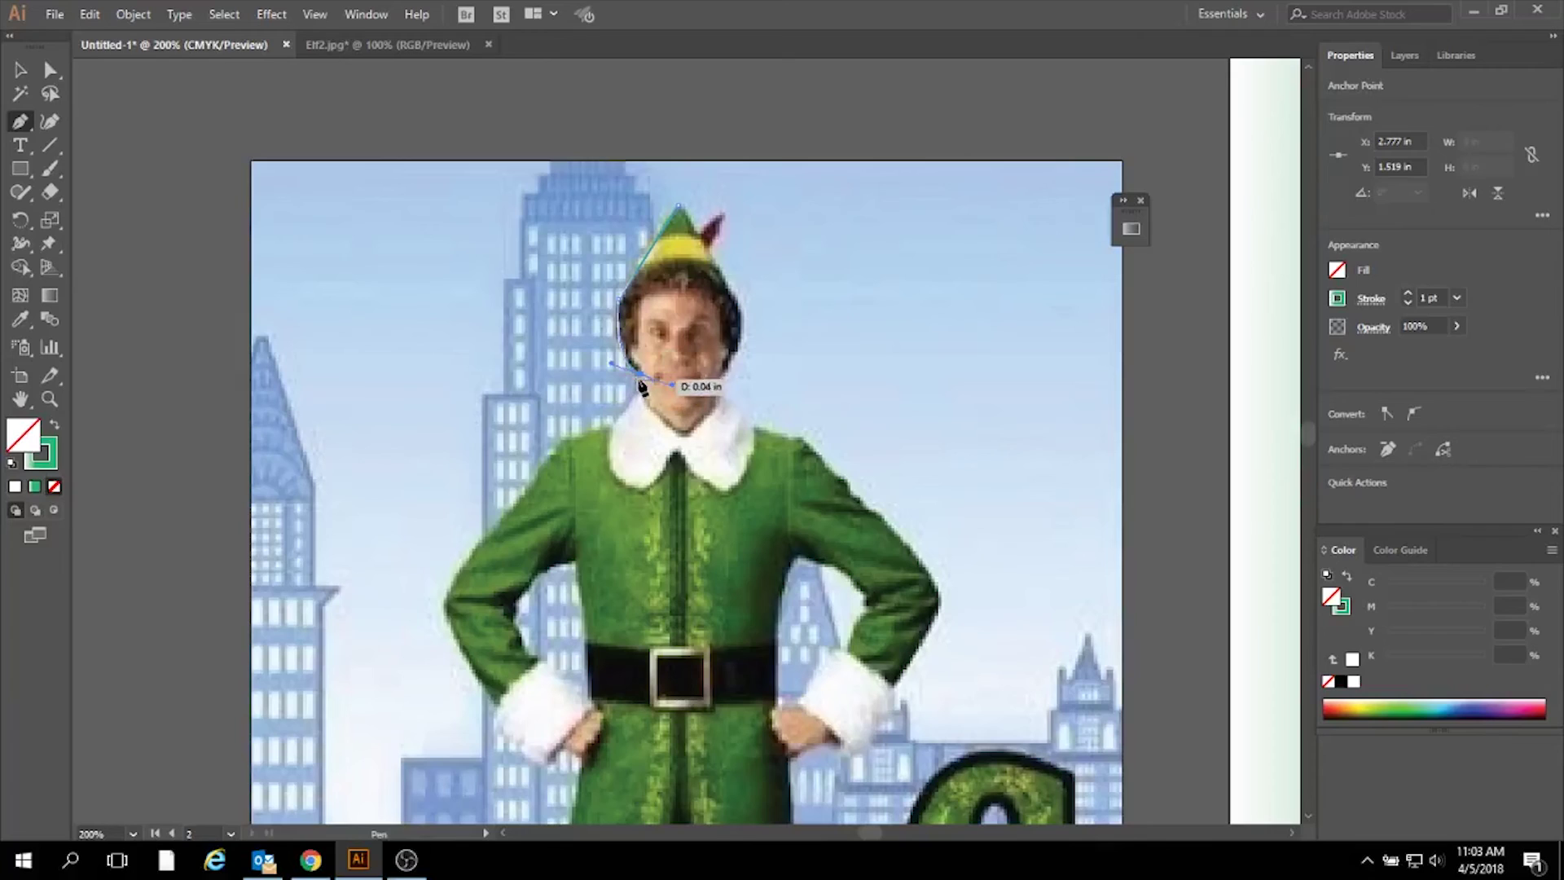
click(641, 374)
click(641, 393)
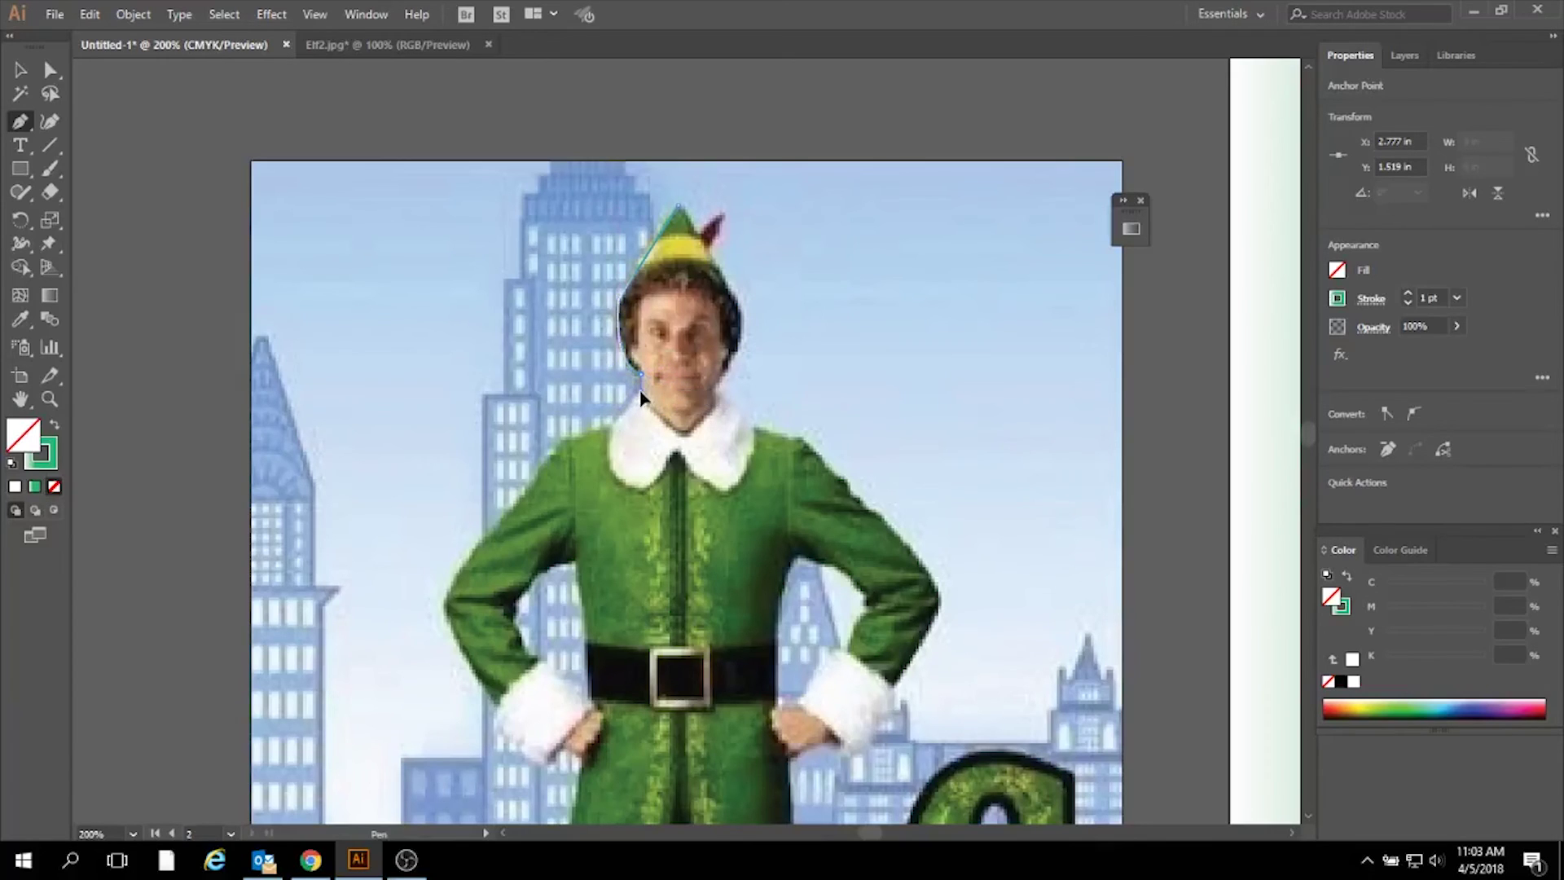
click(611, 425)
click(565, 441)
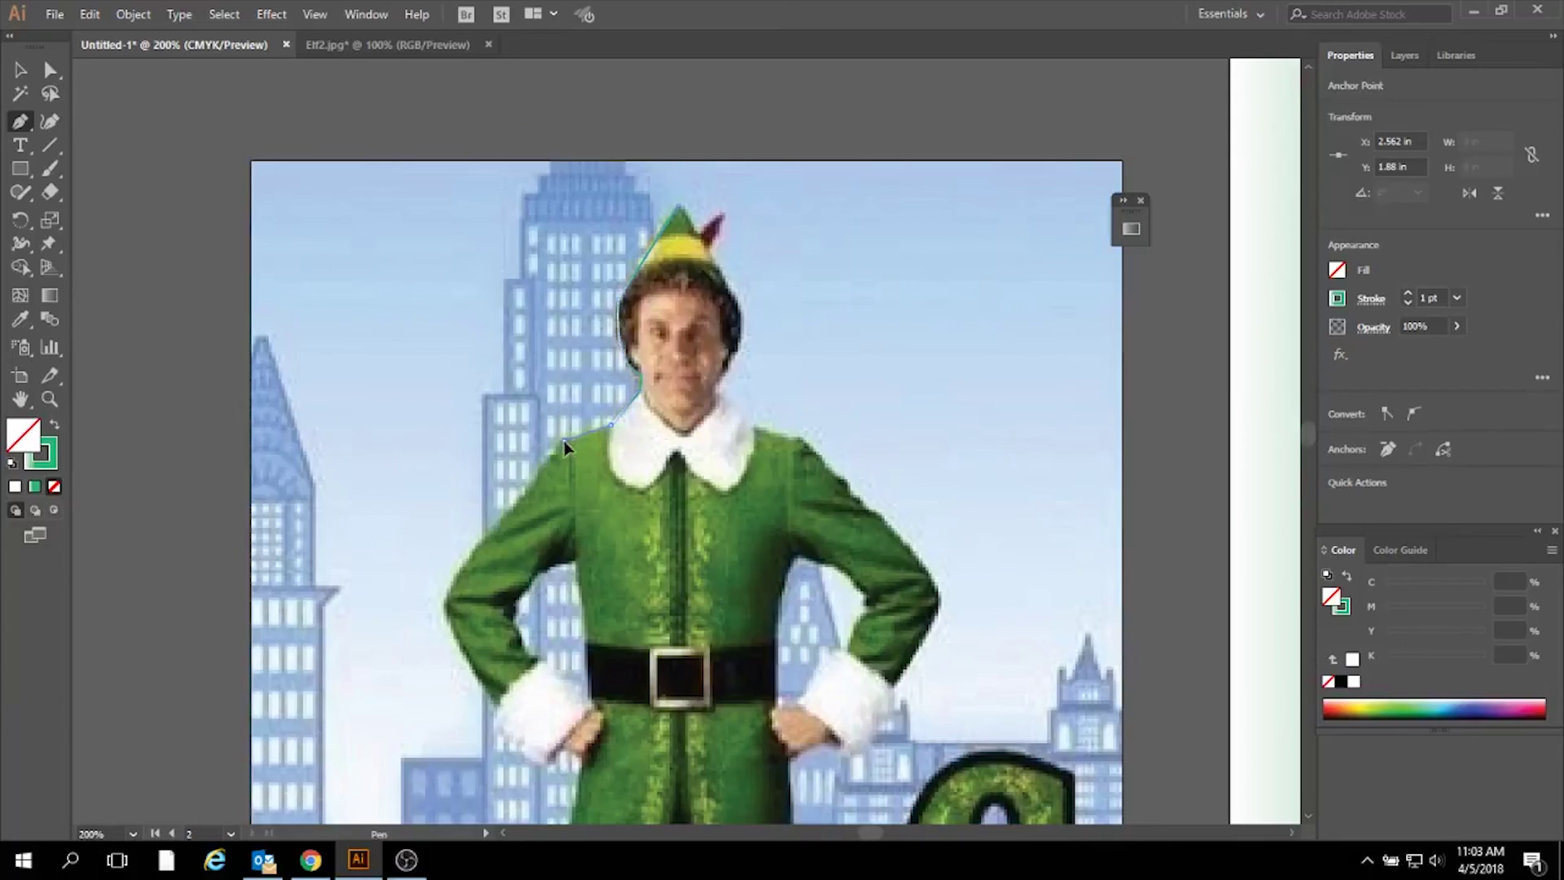
Continue the path down the outside of the arm, around the white cuff to the hand.
click(466, 563)
drag(475, 664, 498, 699)
drag(498, 700, 554, 778)
drag(561, 748, 580, 758)
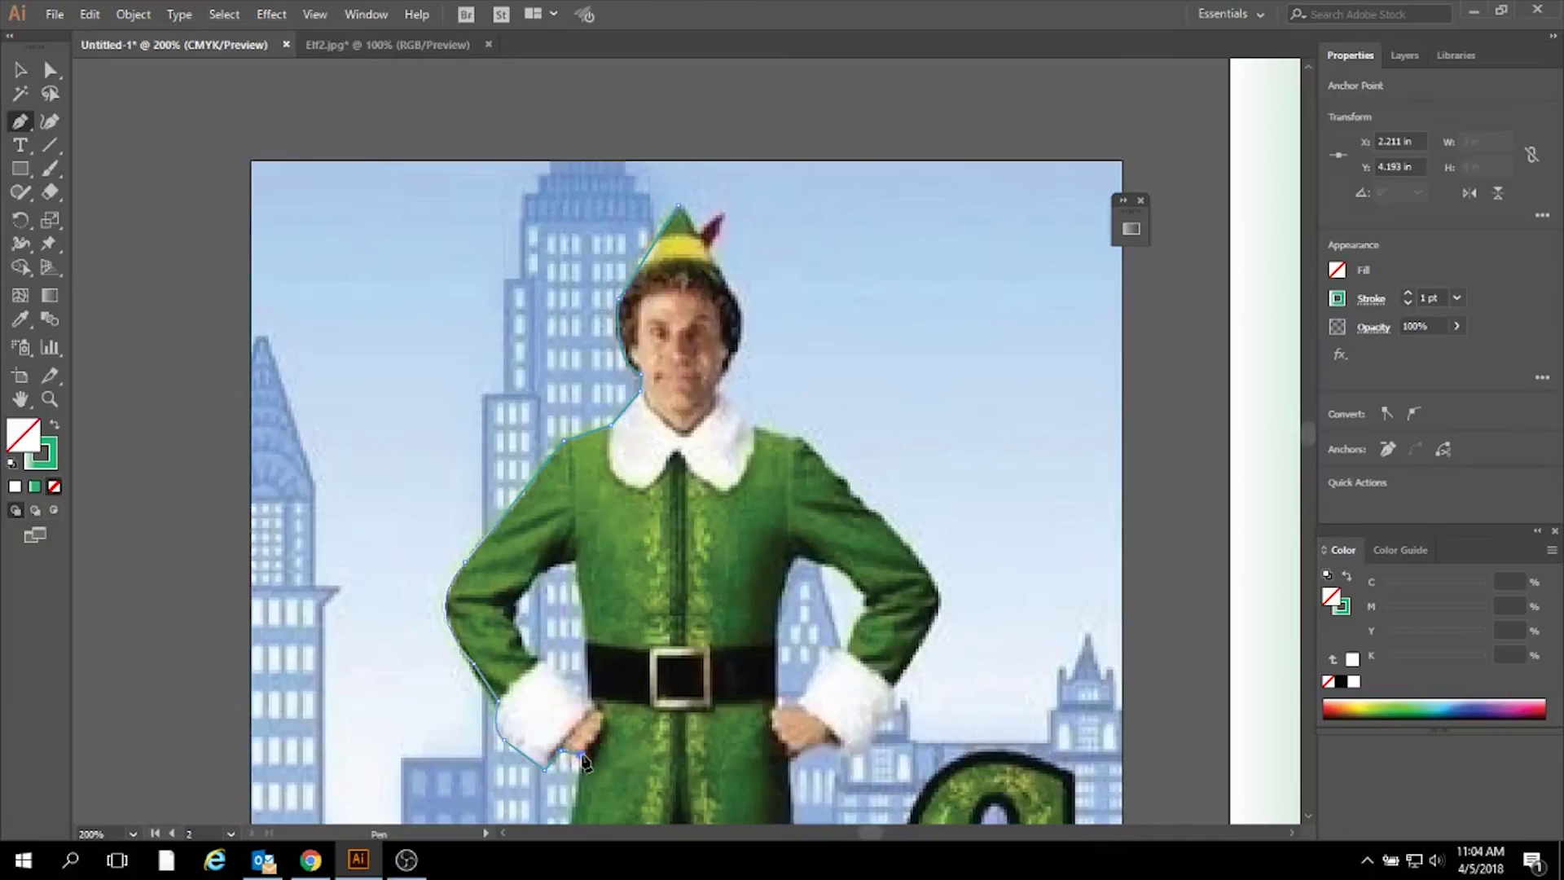
click(579, 754)
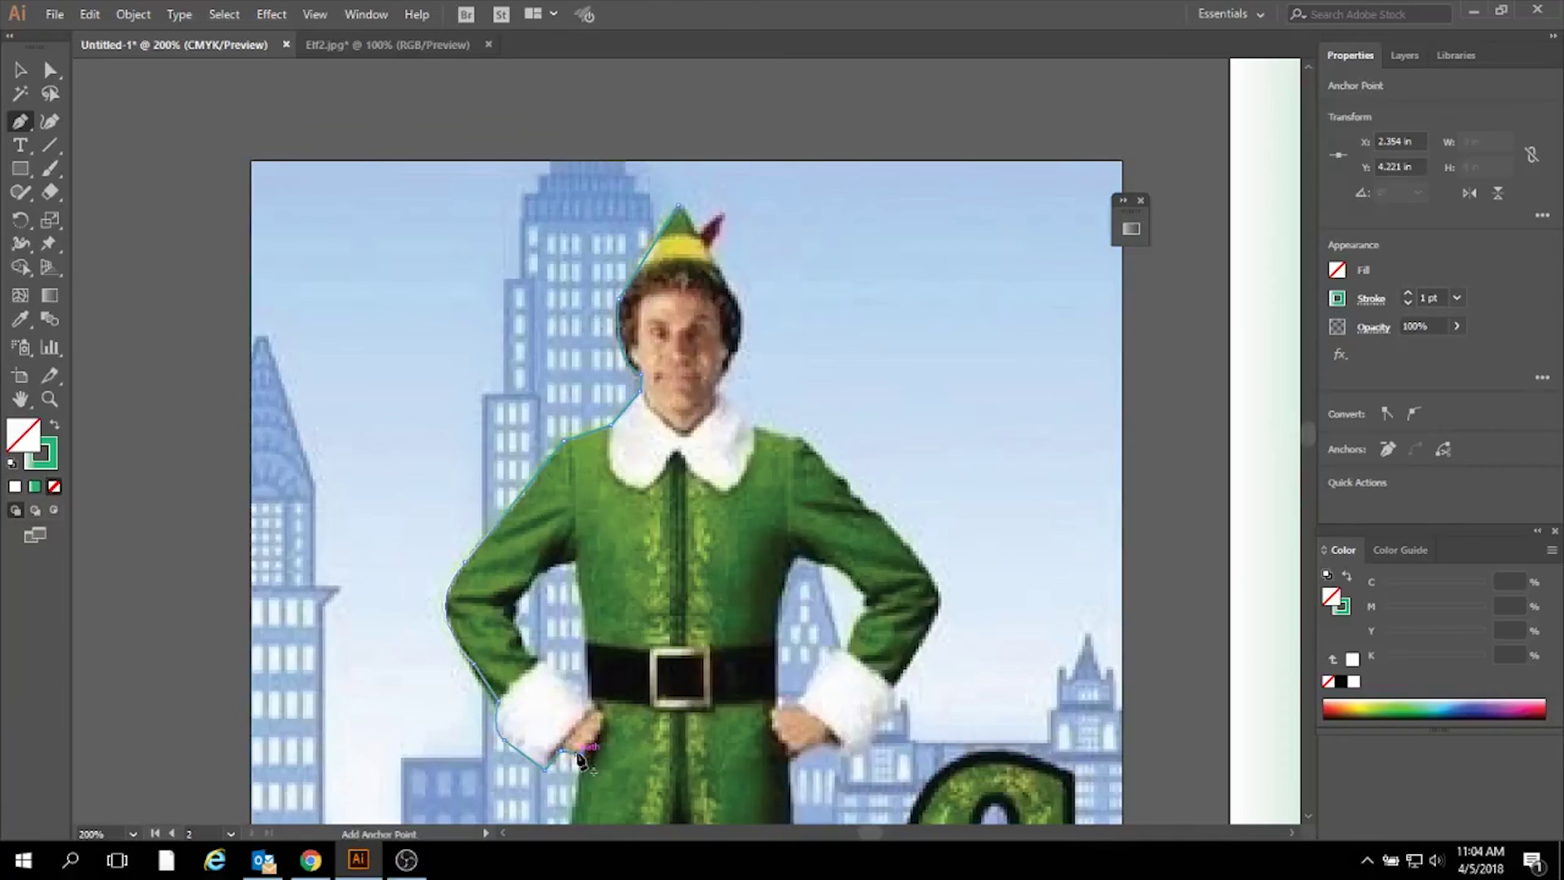